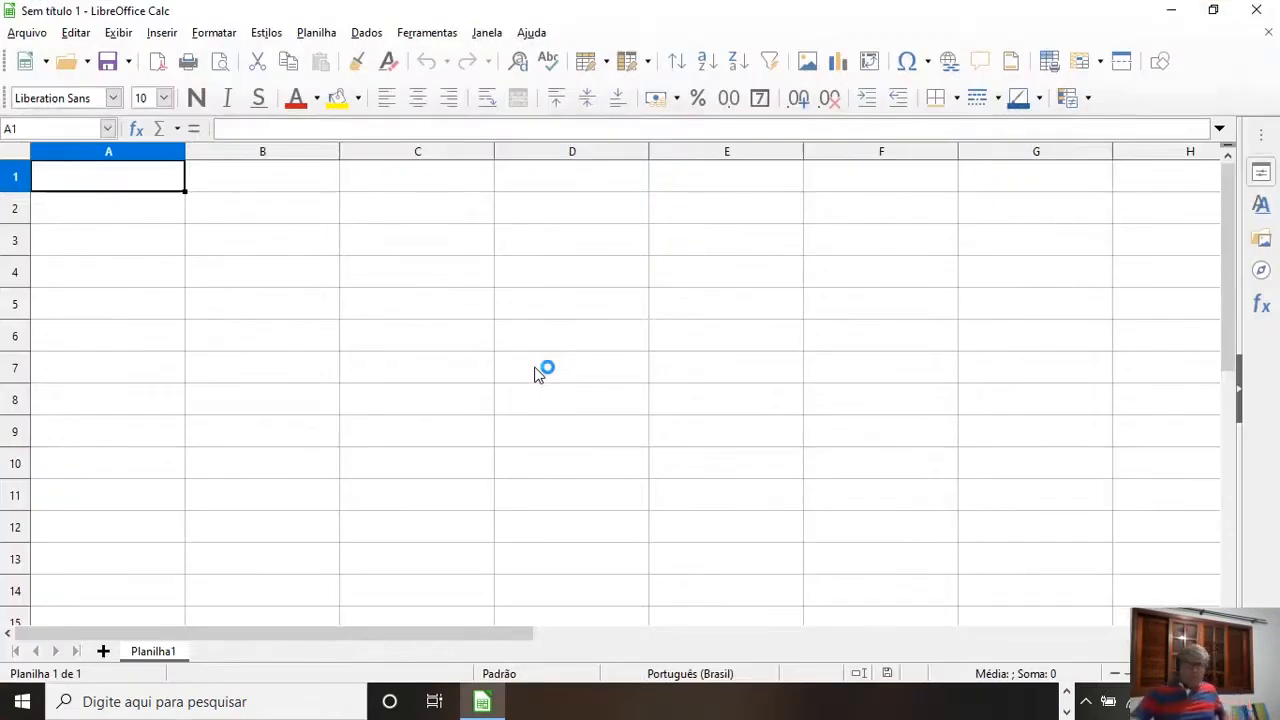
Step: Select single cells one after another across the sheet, including D5 and E8, finishing on C9
{"action": "left_click", "coordinate": [260, 377]}
{"action": "left_click", "coordinate": [603, 312]}
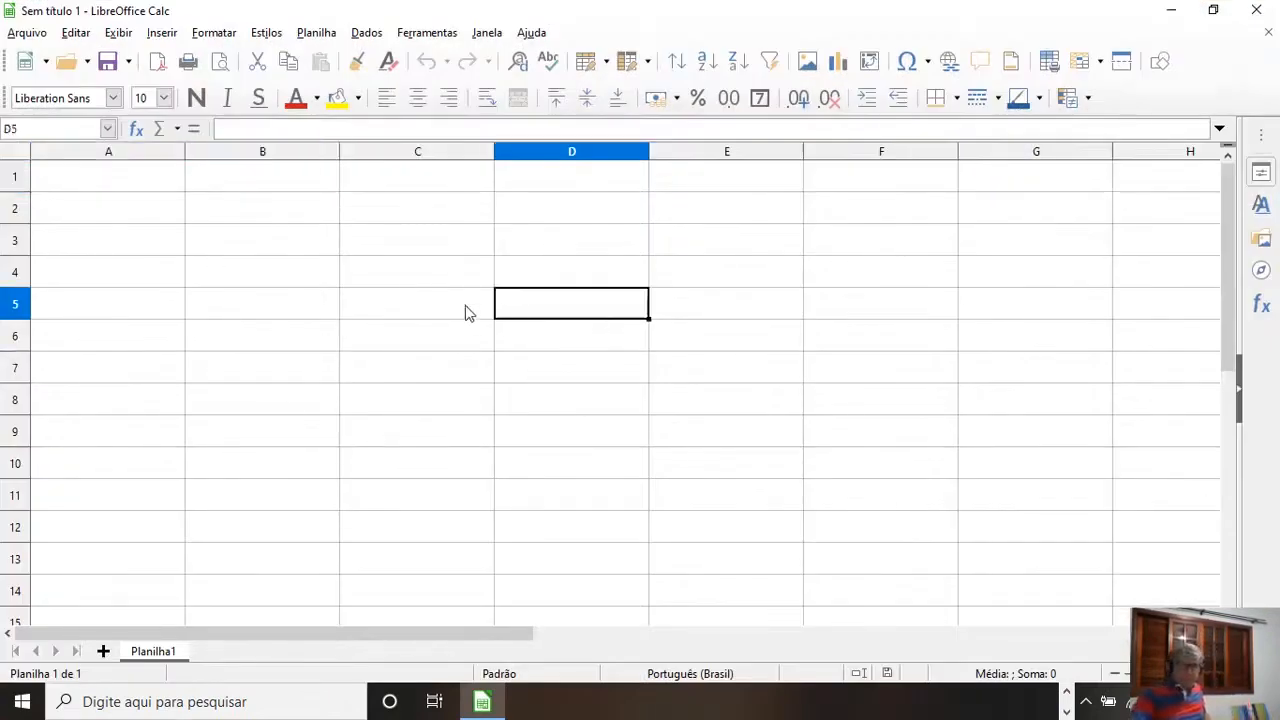
{"action": "left_click", "coordinate": [420, 276]}
{"action": "left_click", "coordinate": [402, 376]}
{"action": "left_click", "coordinate": [690, 400]}
{"action": "left_click", "coordinate": [458, 315]}
{"action": "left_click", "coordinate": [376, 443]}
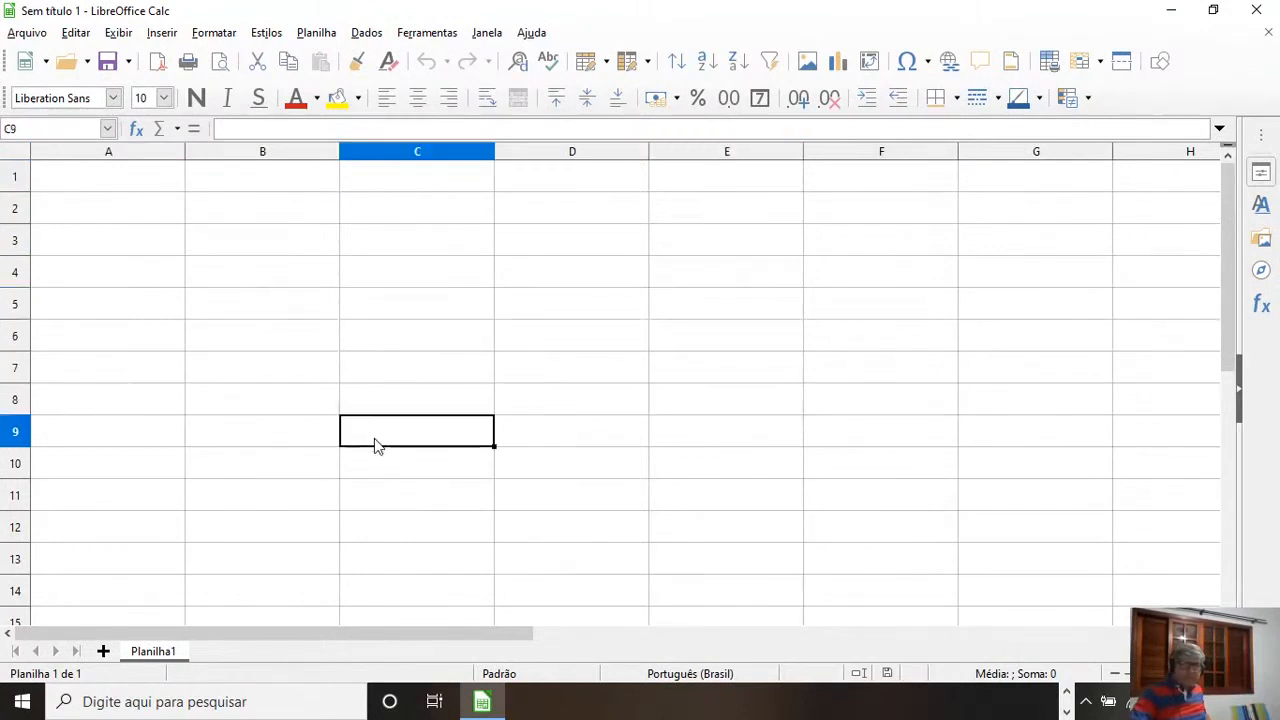
Step: Select the whole of column D, row 4, the entire sheet and column C, one after another
{"action": "left_click", "coordinate": [591, 153]}
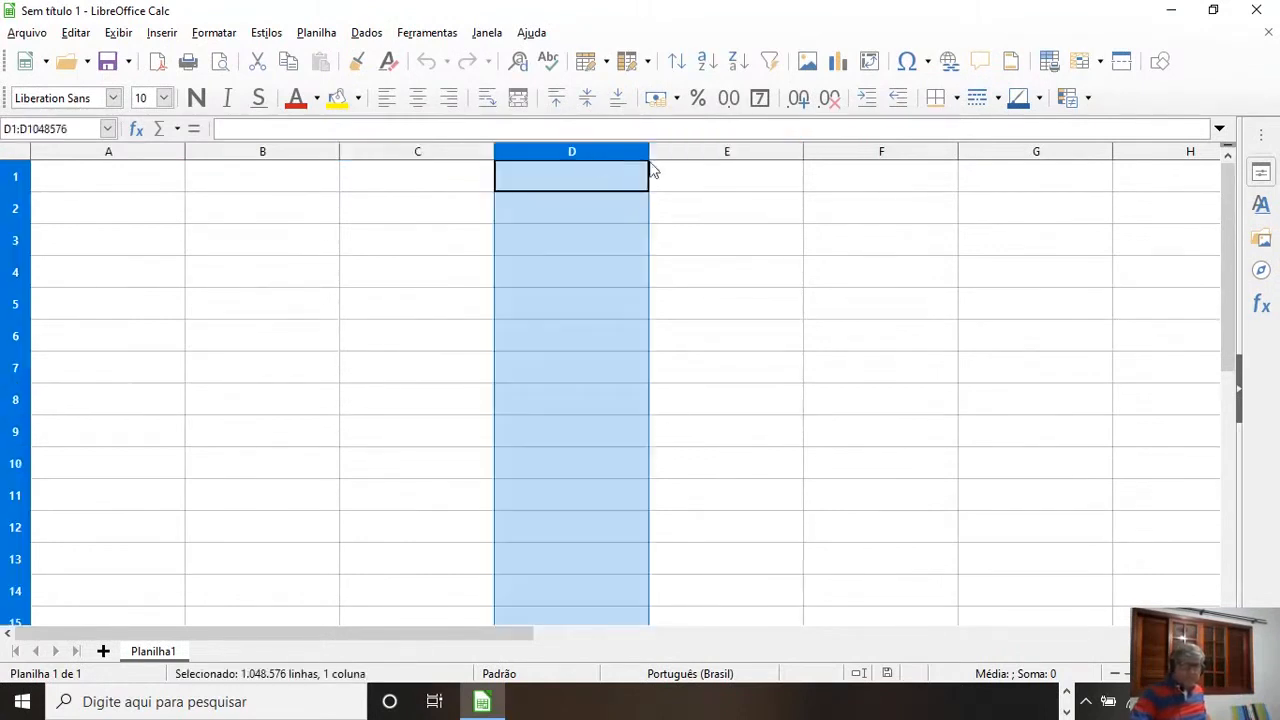
{"action": "left_click", "coordinate": [28, 283]}
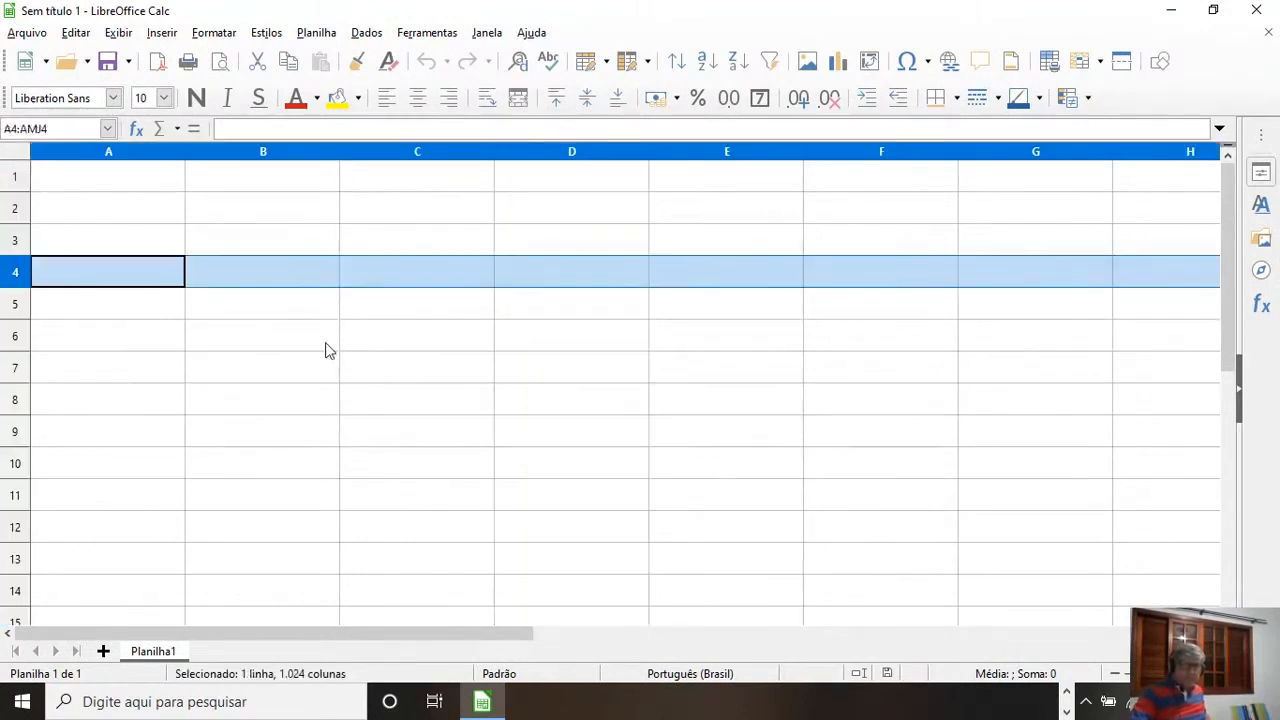
{"action": "left_click", "coordinate": [518, 366]}
{"action": "left_click", "coordinate": [17, 153]}
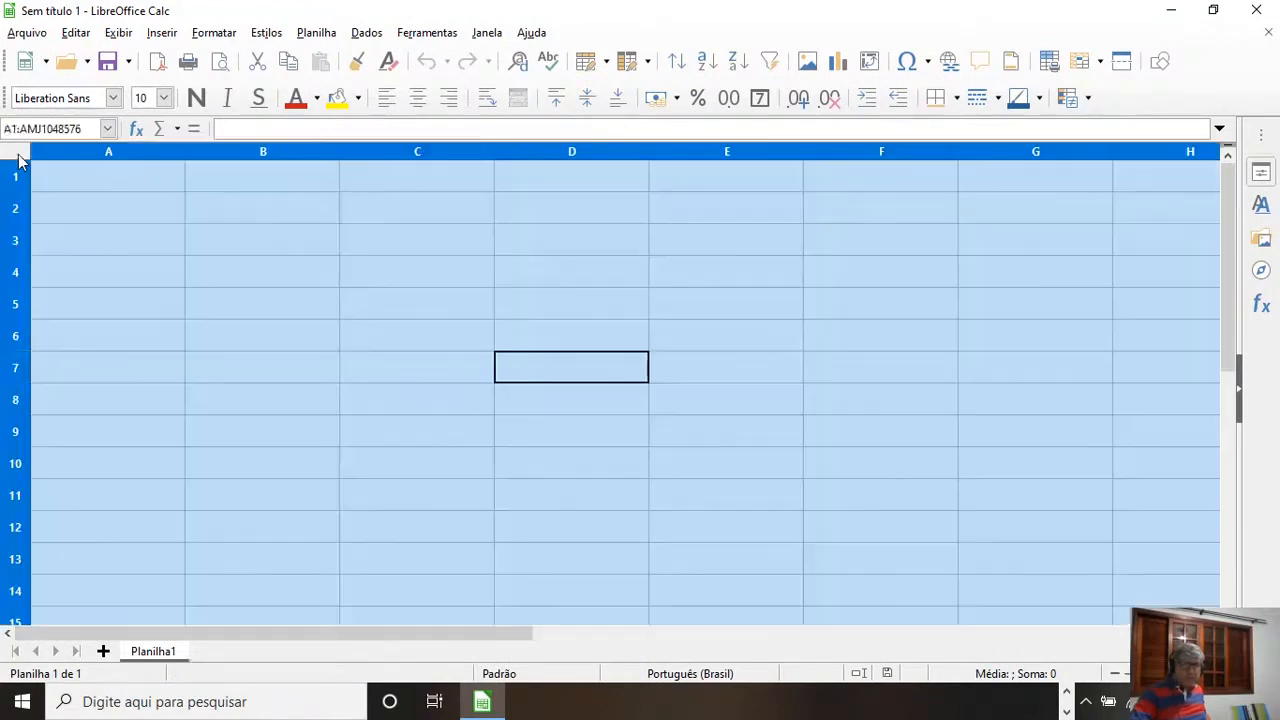
{"action": "left_click", "coordinate": [443, 151]}
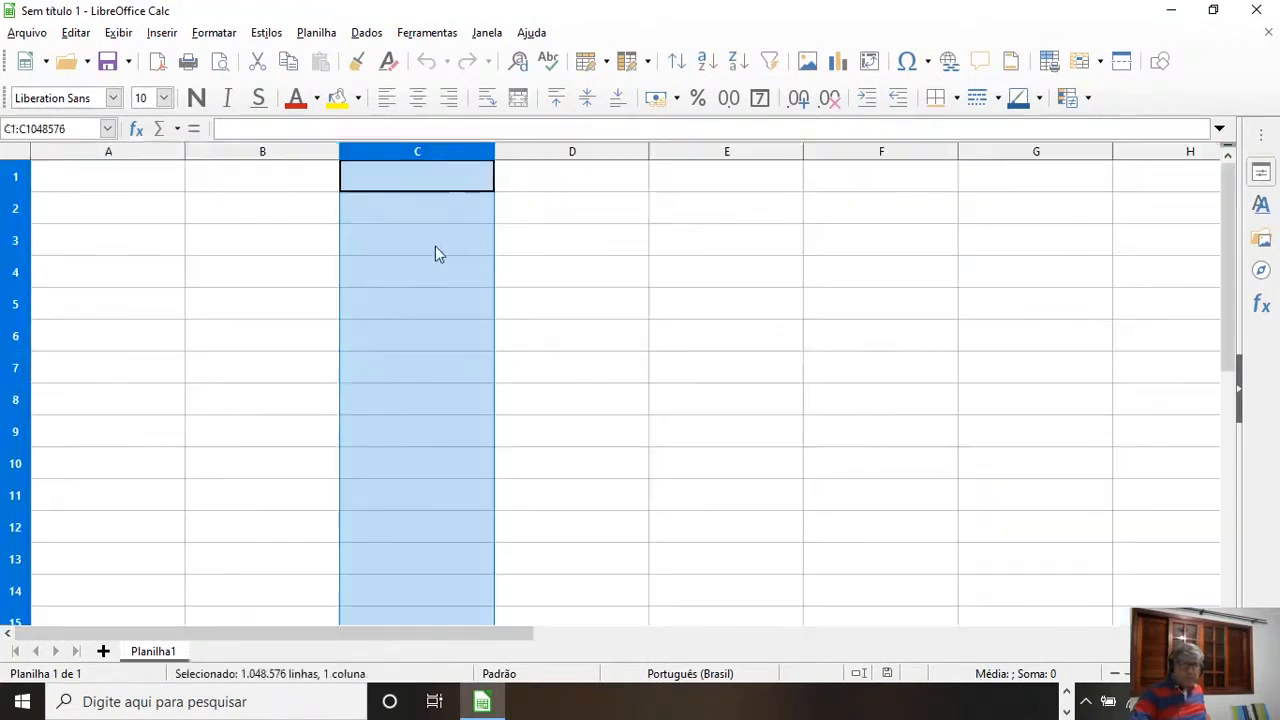
Step: Select the ranges C3:C8, B8:F8 and B4:F12 in turn, clearing the last selection by choosing cell G4
{"action": "left_click", "coordinate": [436, 252]}
{"action": "left_click", "coordinate": [444, 290]}
{"action": "left_click_drag", "start_coordinate": [440, 246], "coordinate": [455, 413]}
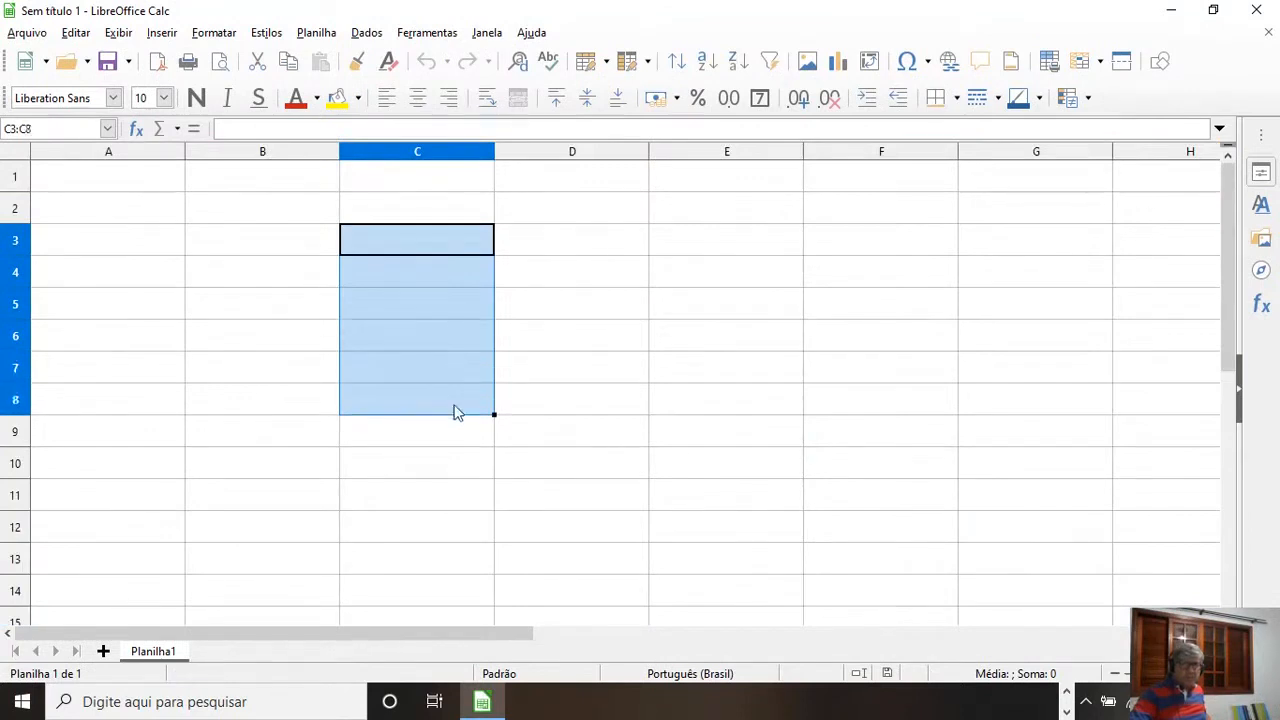
{"action": "left_click_drag", "start_coordinate": [248, 401], "coordinate": [826, 403]}
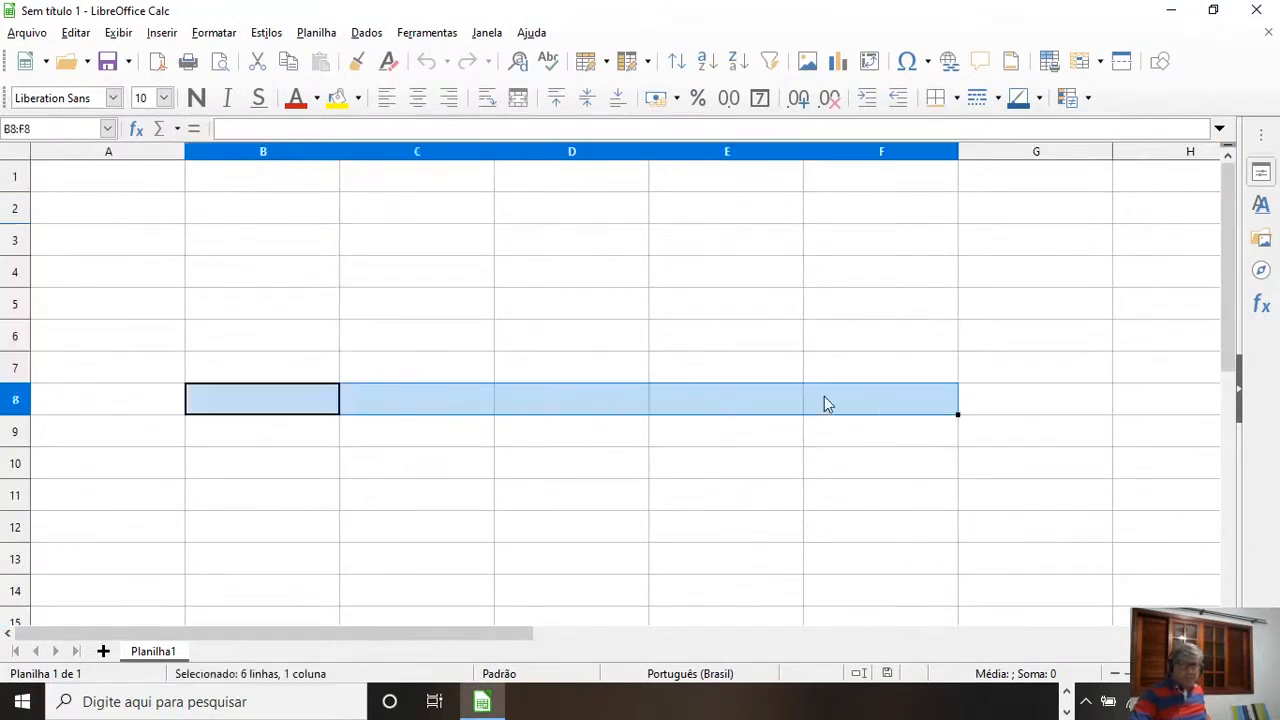
{"action": "left_click", "coordinate": [352, 317]}
{"action": "left_click_drag", "start_coordinate": [251, 265], "coordinate": [853, 514]}
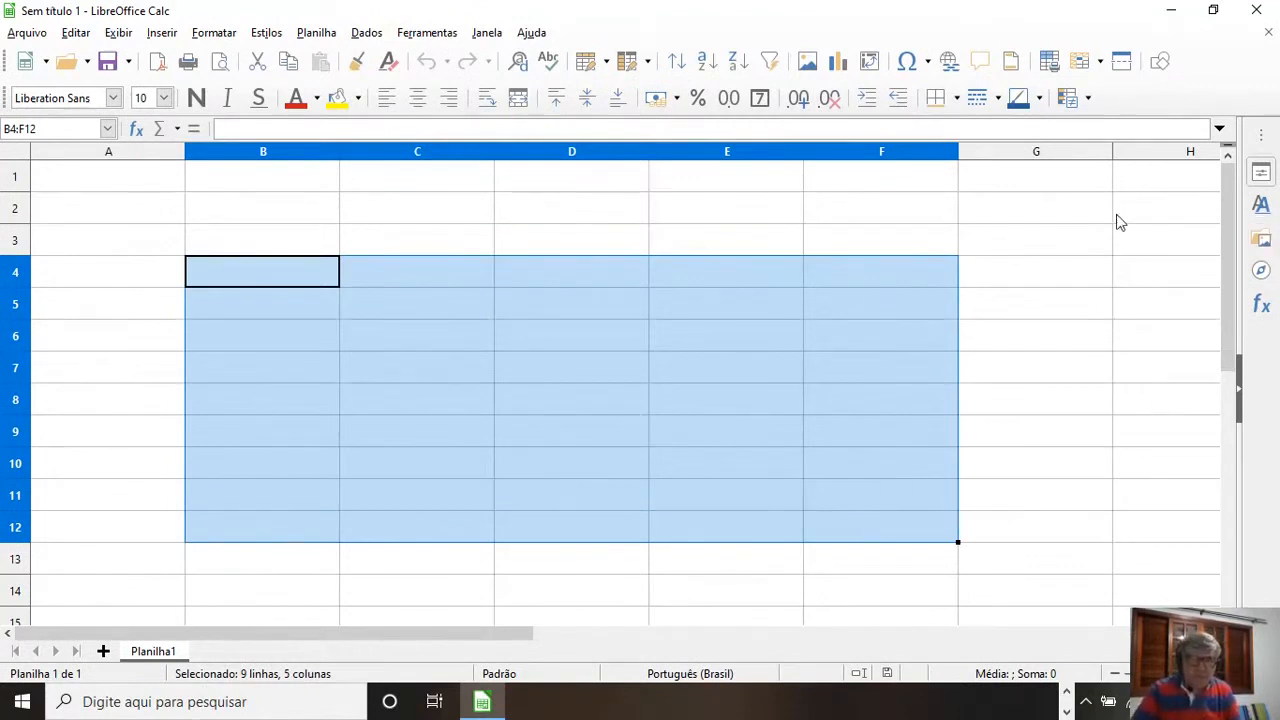
{"action": "left_click", "coordinate": [1082, 274]}
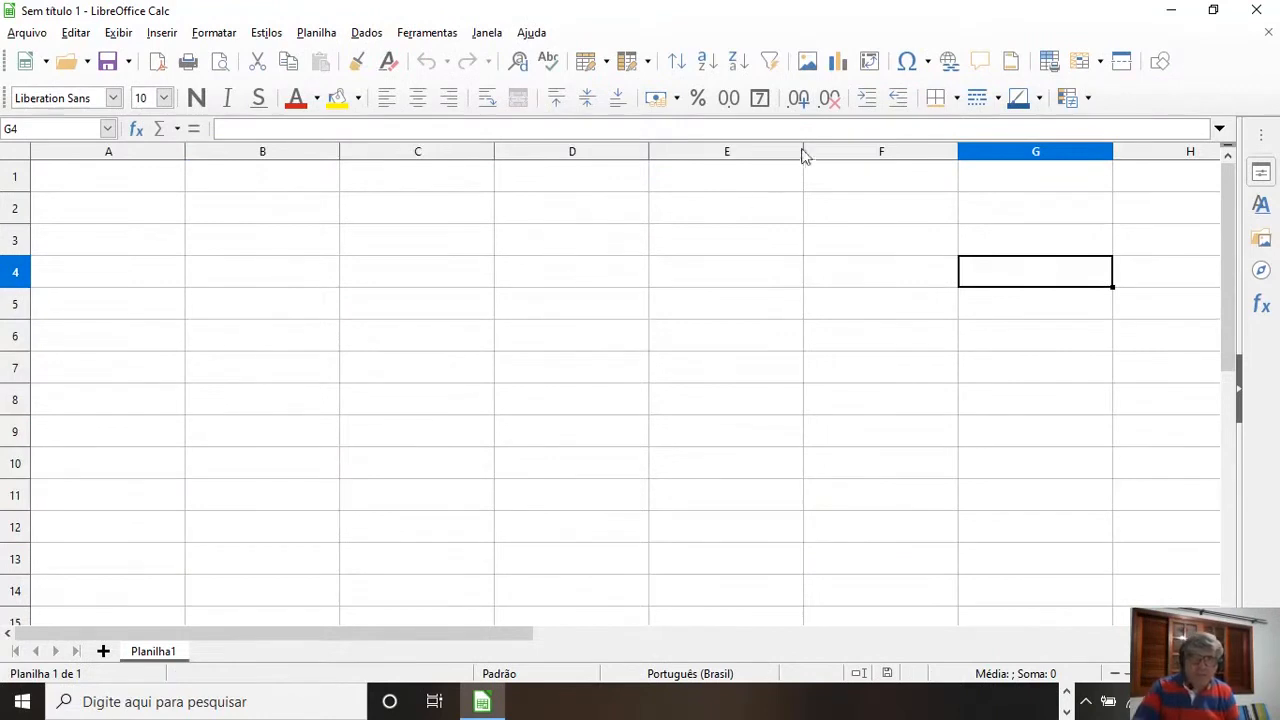
Step: Select the non-adjacent columns B, F and D together, in that order, and clear the selection by choosing cell C3
{"action": "left_click", "coordinate": [266, 153]}
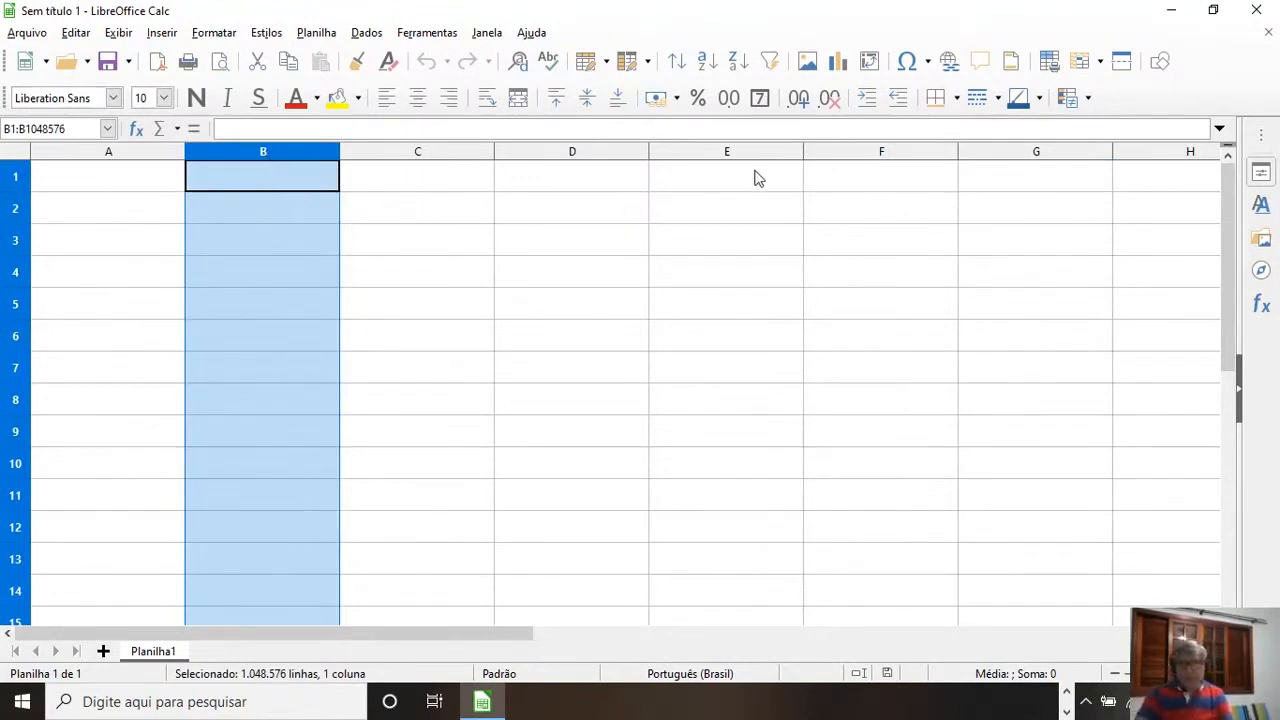
{"action": "left_click", "coordinate": [839, 156], "text": "ctrl"}
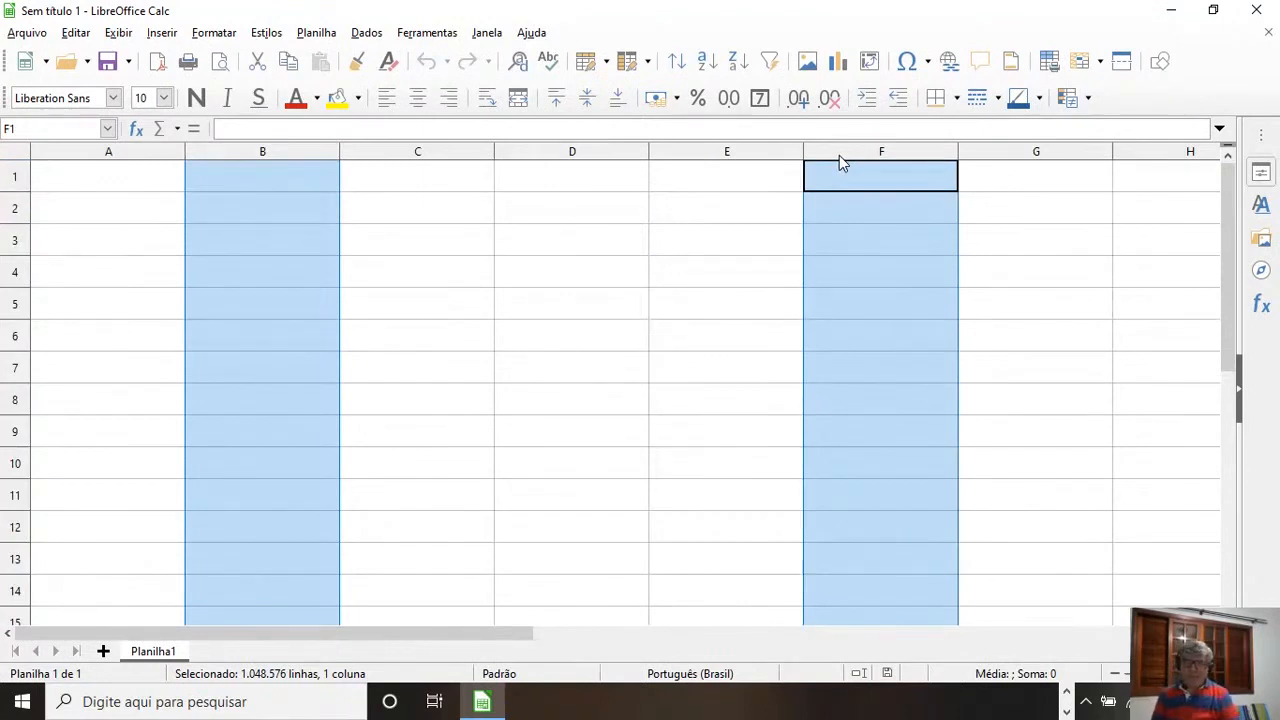
{"action": "left_click", "coordinate": [565, 155], "text": "ctrl"}
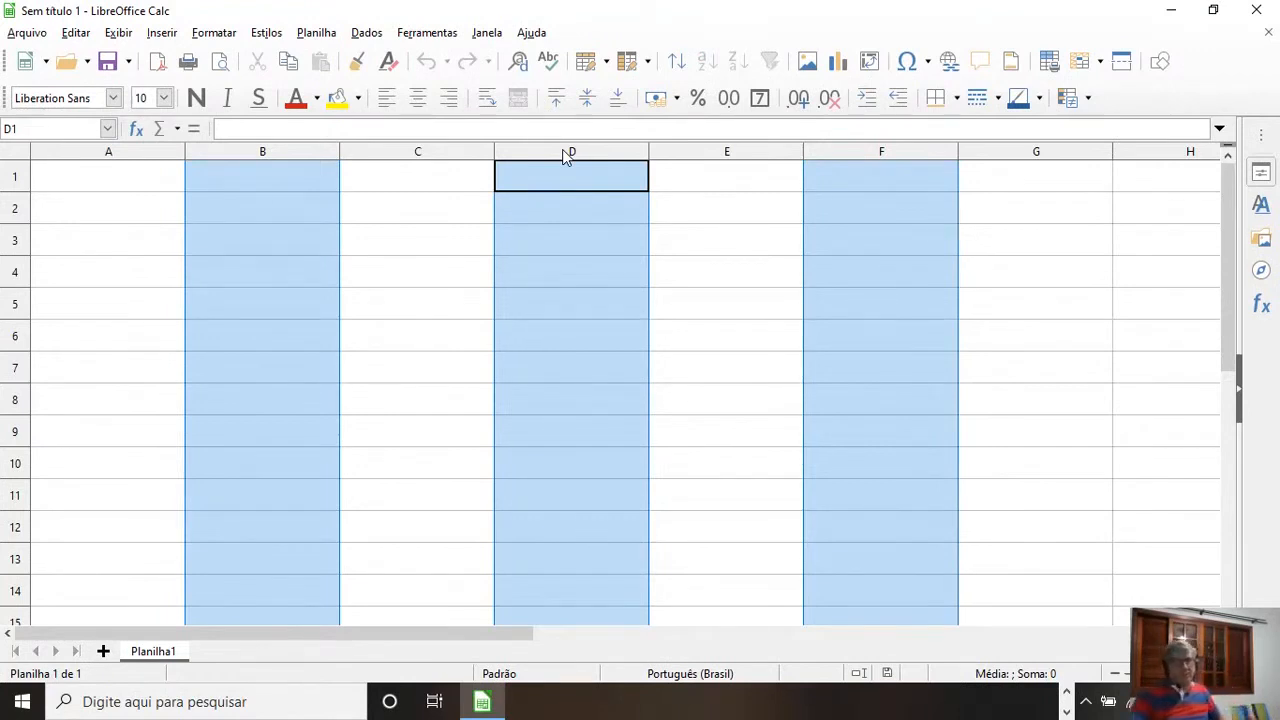
{"action": "left_click", "coordinate": [423, 246]}
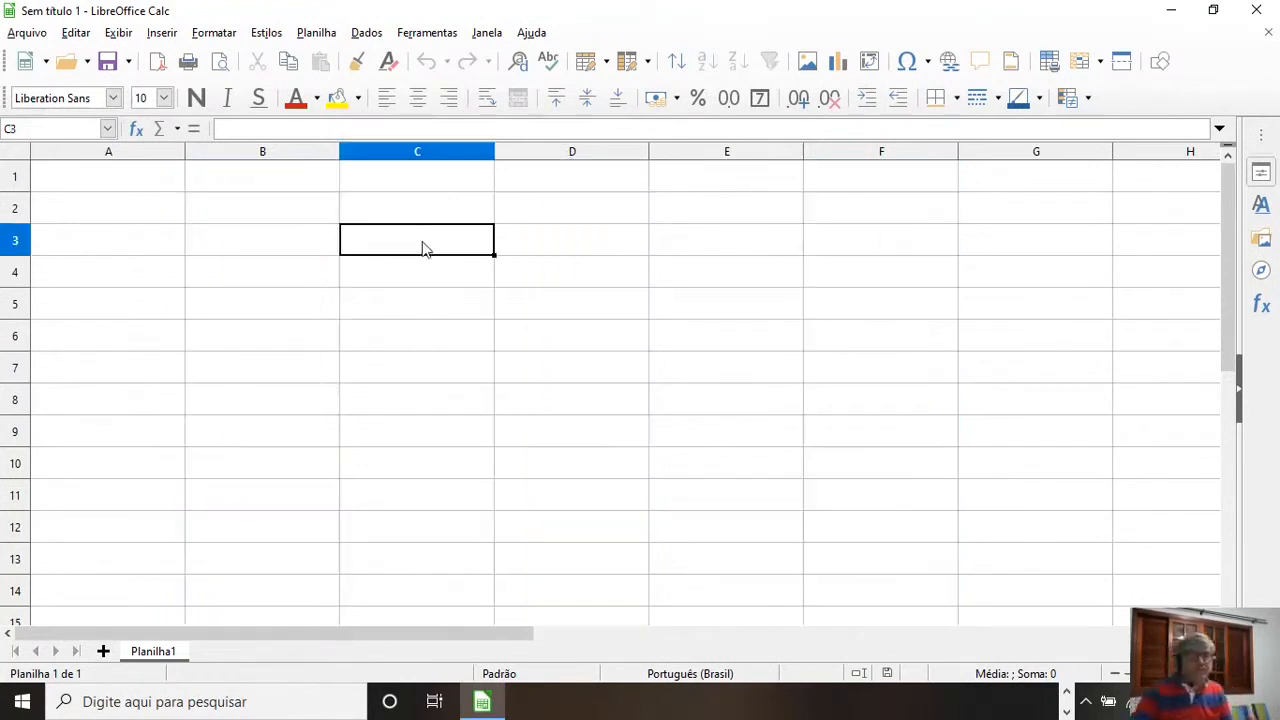
Step: Select columns B, D and F together in order, and clear the selection by choosing cell G5
{"action": "left_click", "coordinate": [255, 153]}
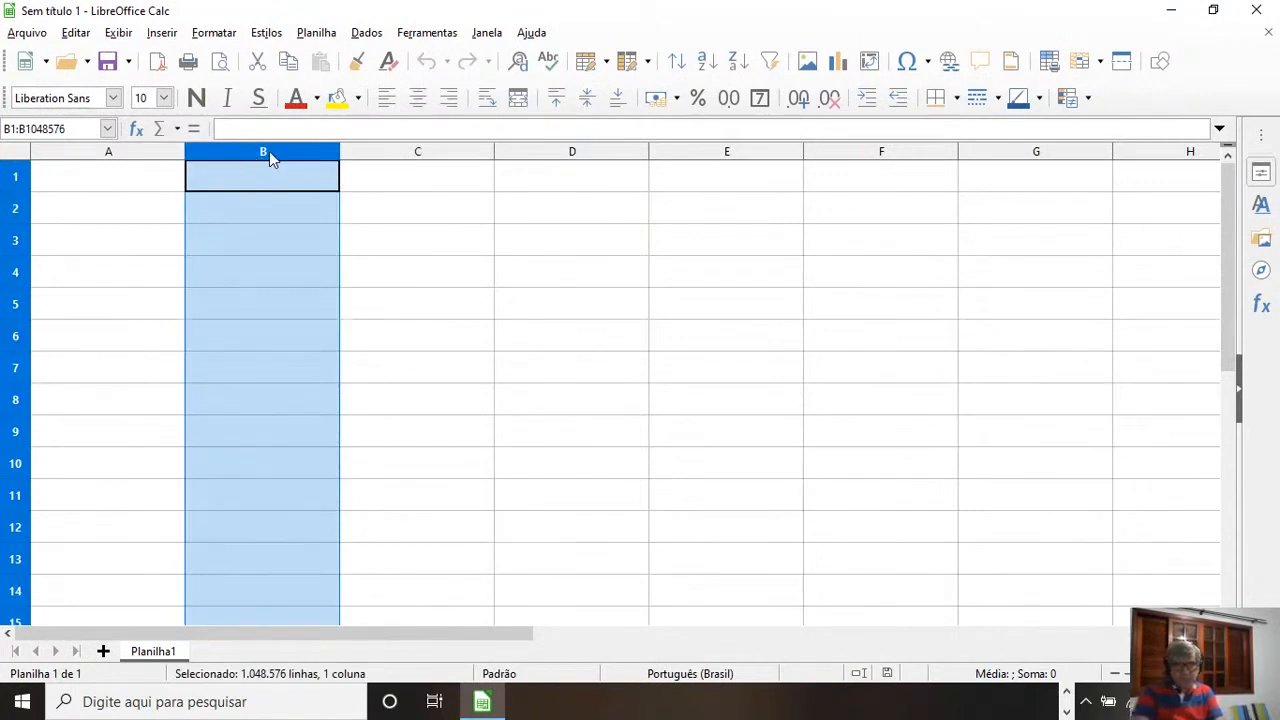
{"action": "left_click", "coordinate": [594, 153], "text": "ctrl"}
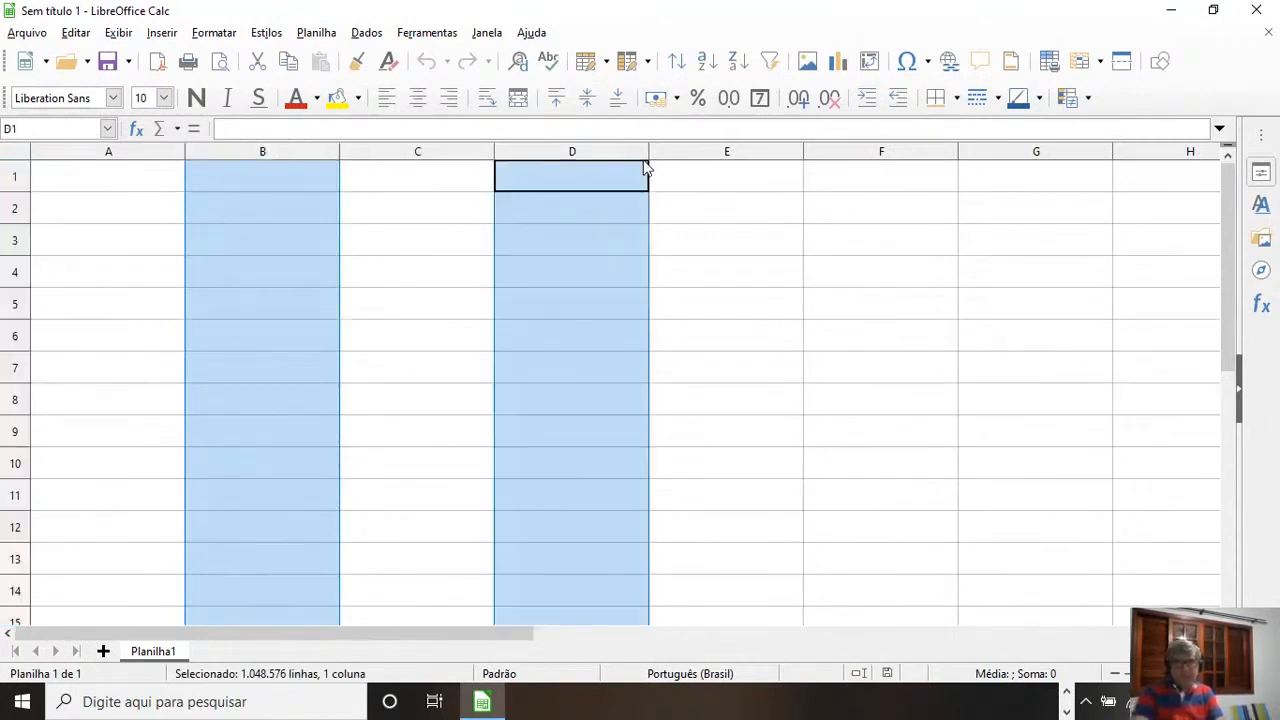
{"action": "left_click", "coordinate": [849, 160], "text": "ctrl"}
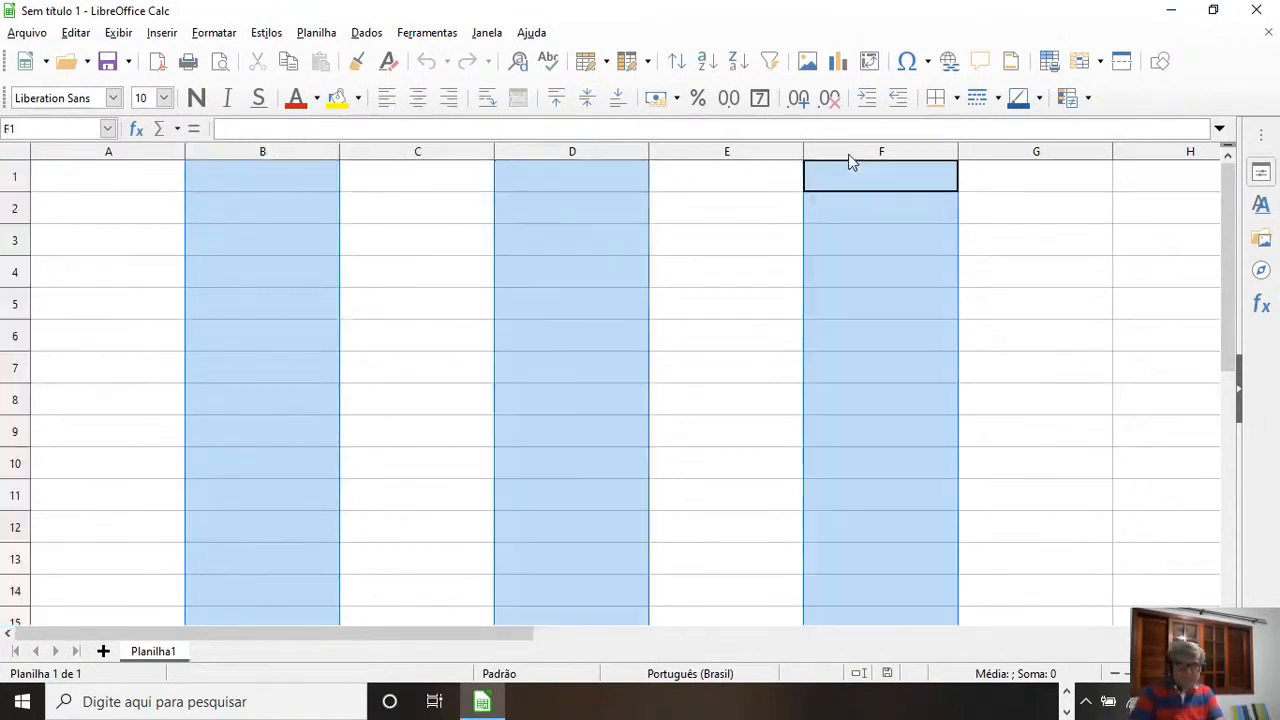
{"action": "left_click", "coordinate": [993, 304]}
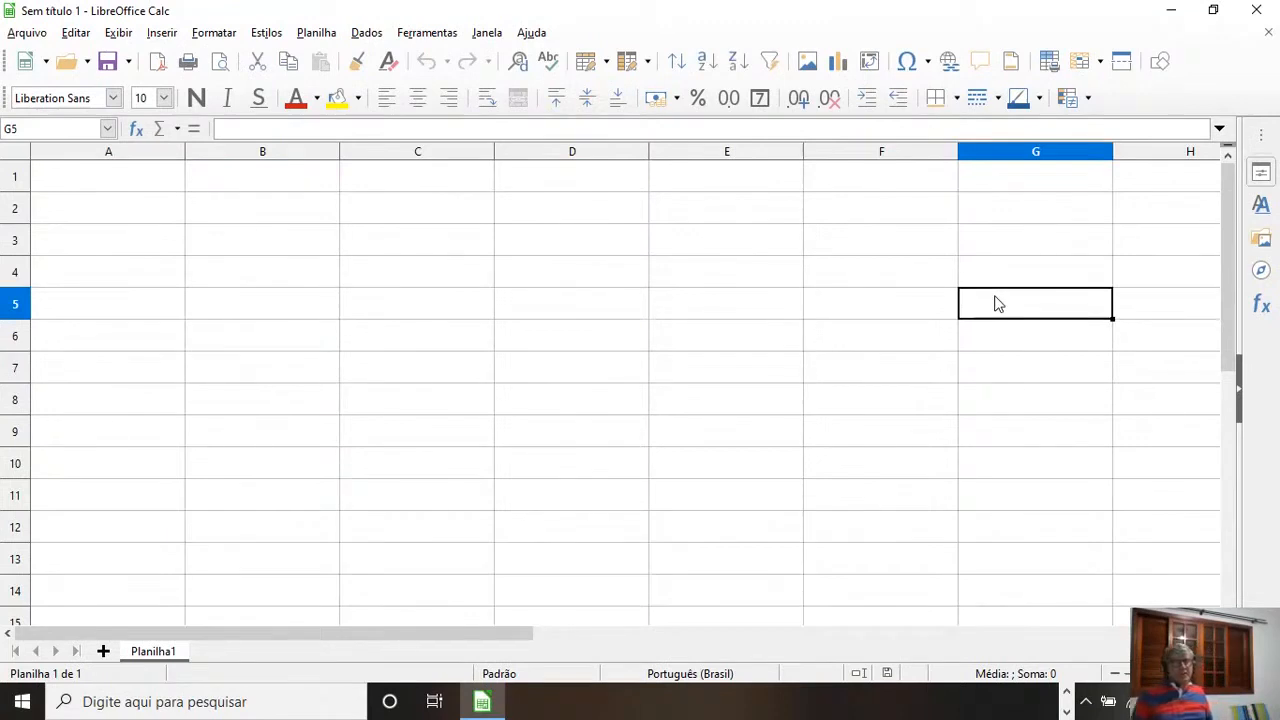
Step: Select the non-adjacent rows 3, 7, 11 and 14 together, and clear the selection by choosing cell D10
{"action": "left_click", "coordinate": [15, 242]}
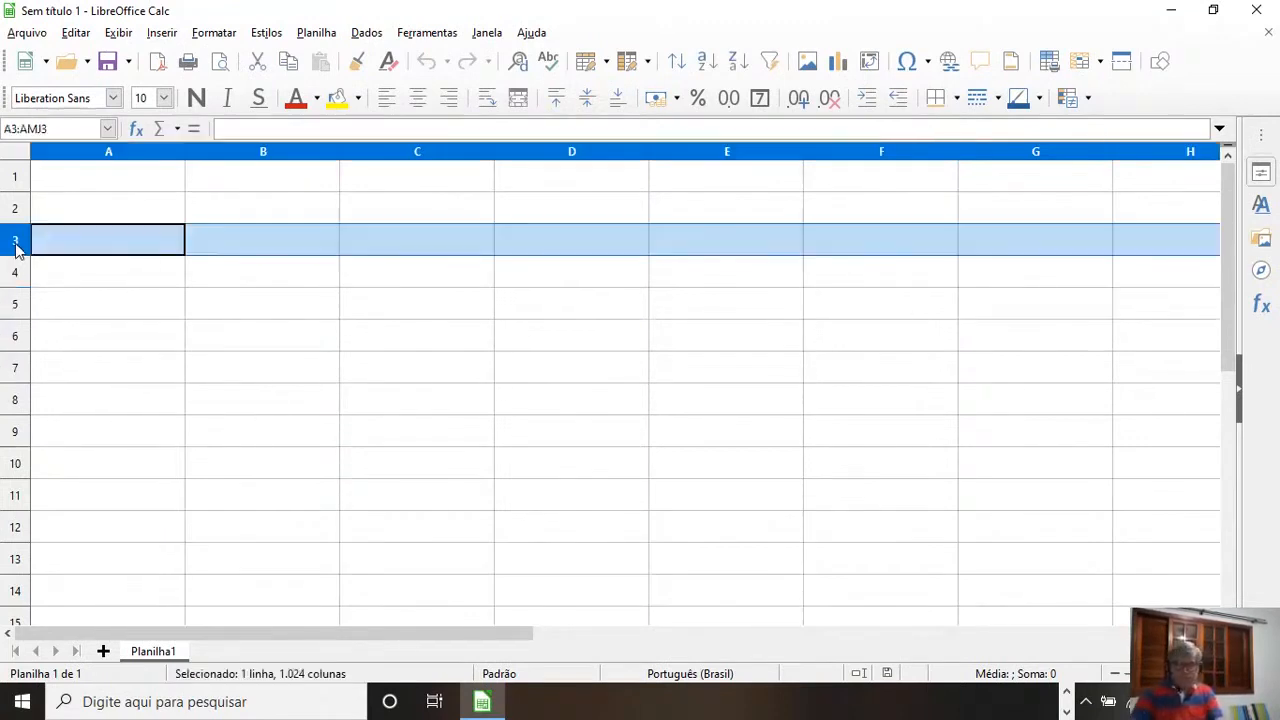
{"action": "left_click", "coordinate": [15, 370], "text": "ctrl"}
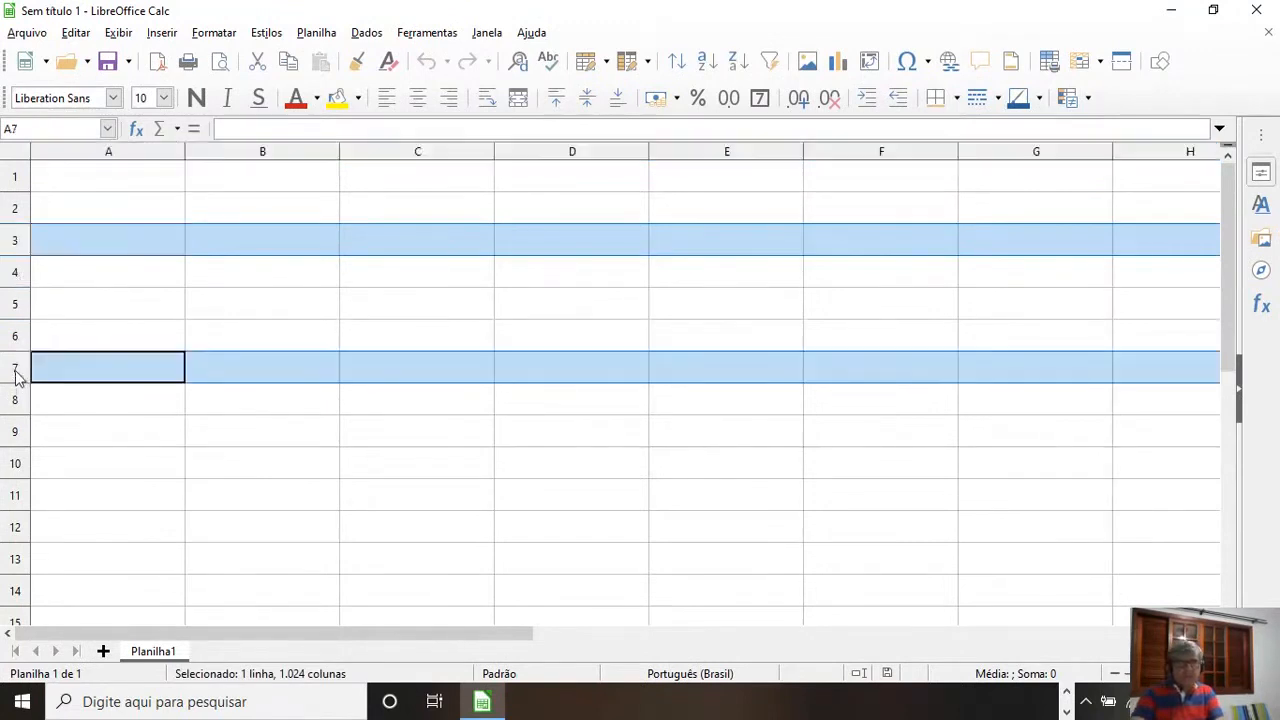
{"action": "left_click", "coordinate": [15, 494], "text": "ctrl"}
{"action": "left_click", "coordinate": [16, 592], "text": "ctrl"}
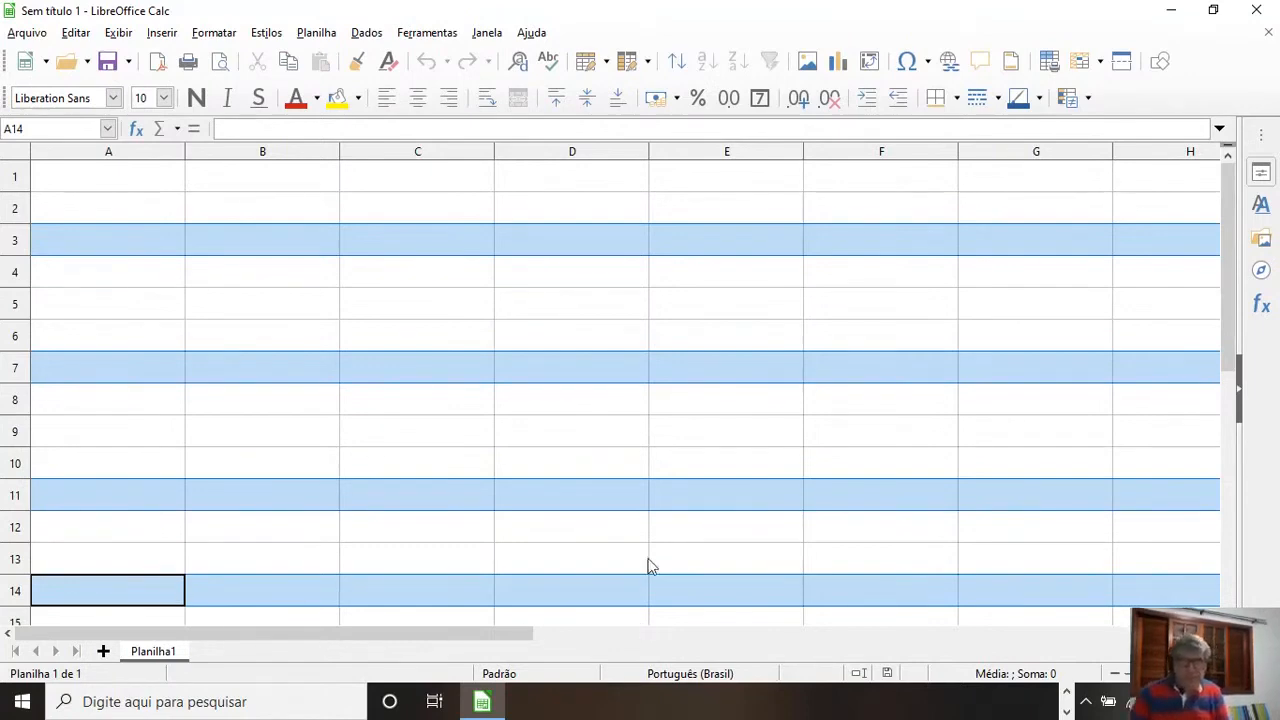
{"action": "left_click", "coordinate": [642, 464]}
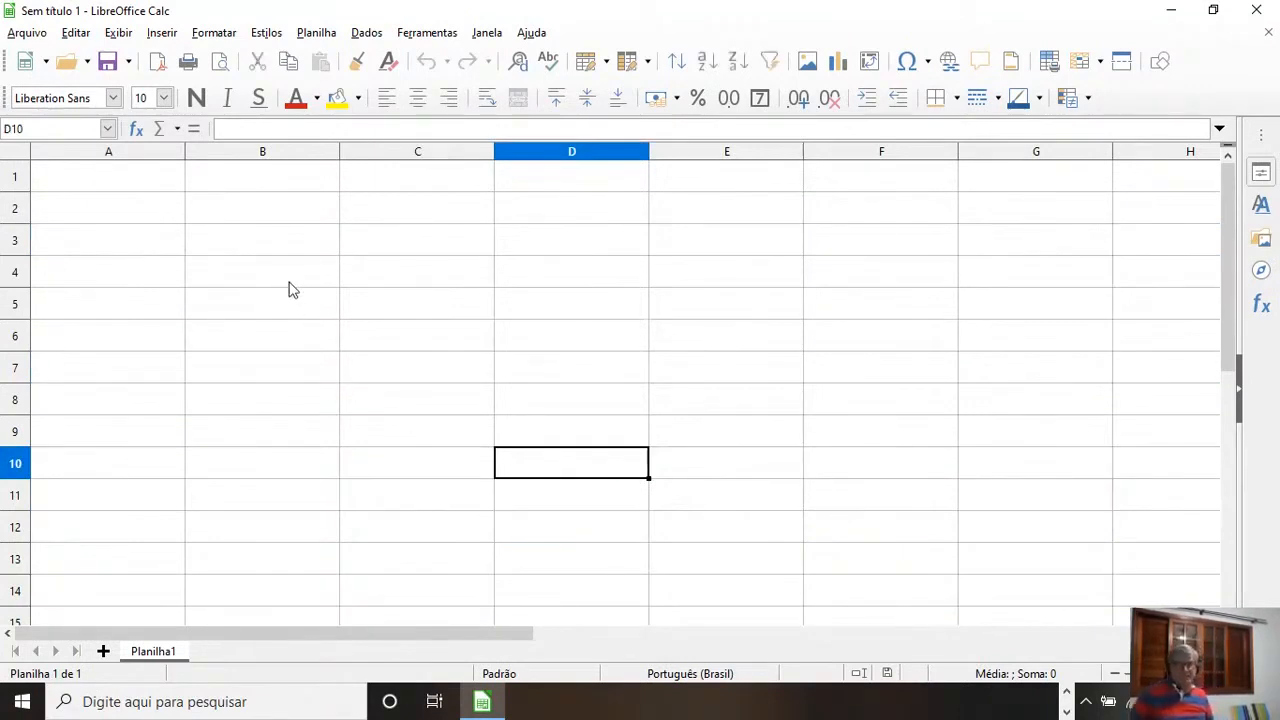
Step: Select columns B and D together and fill them with a red background
{"action": "left_click", "coordinate": [299, 154]}
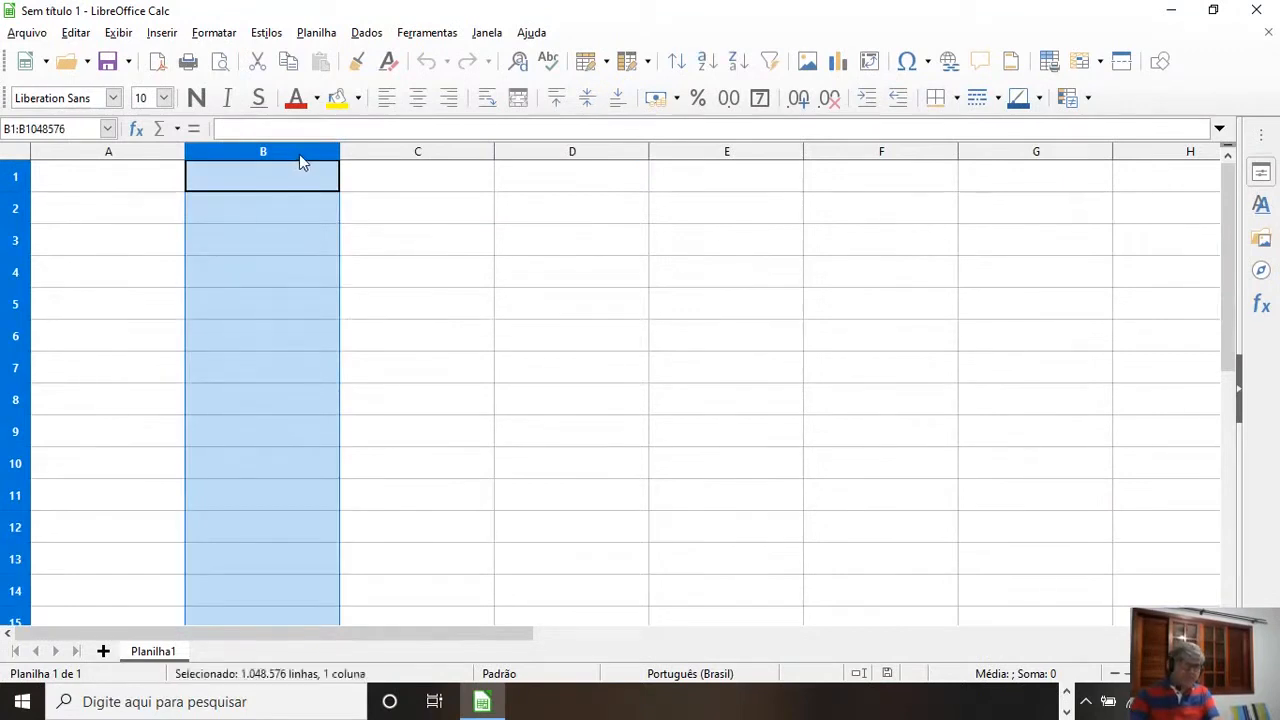
{"action": "left_click", "coordinate": [566, 156], "text": "ctrl"}
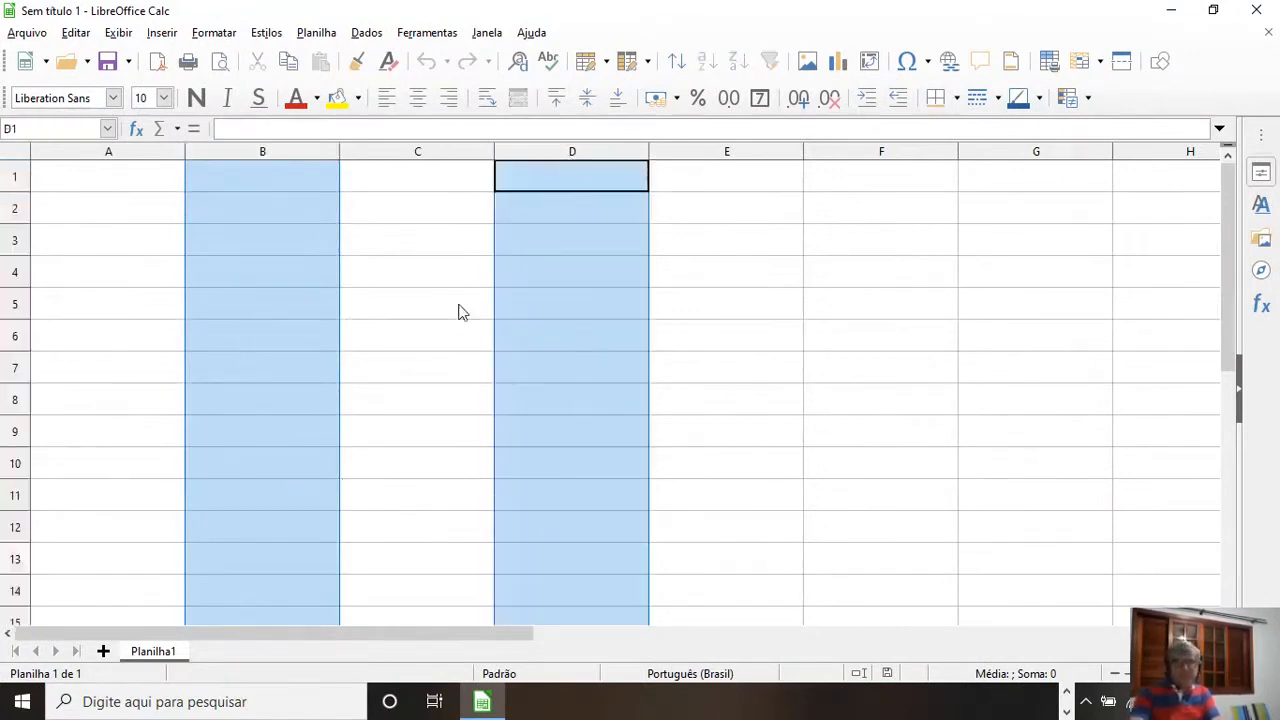
{"action": "left_click", "coordinate": [358, 98]}
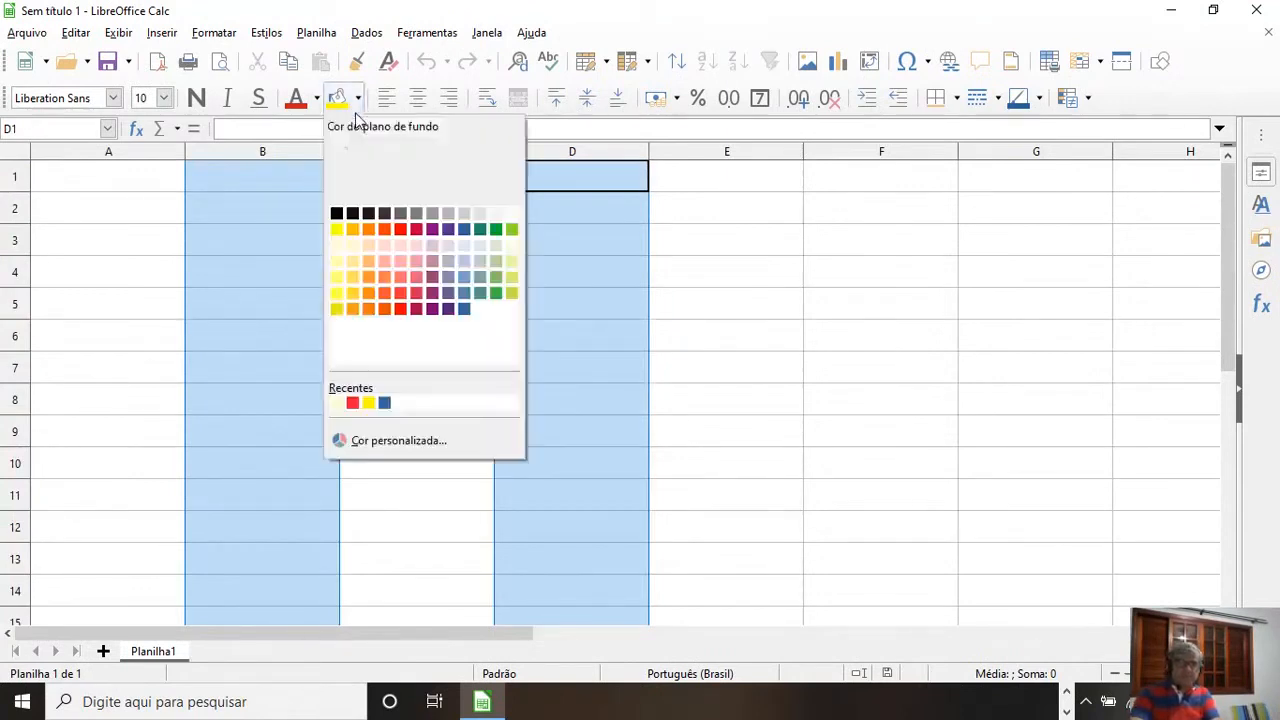
{"action": "left_click", "coordinate": [397, 235]}
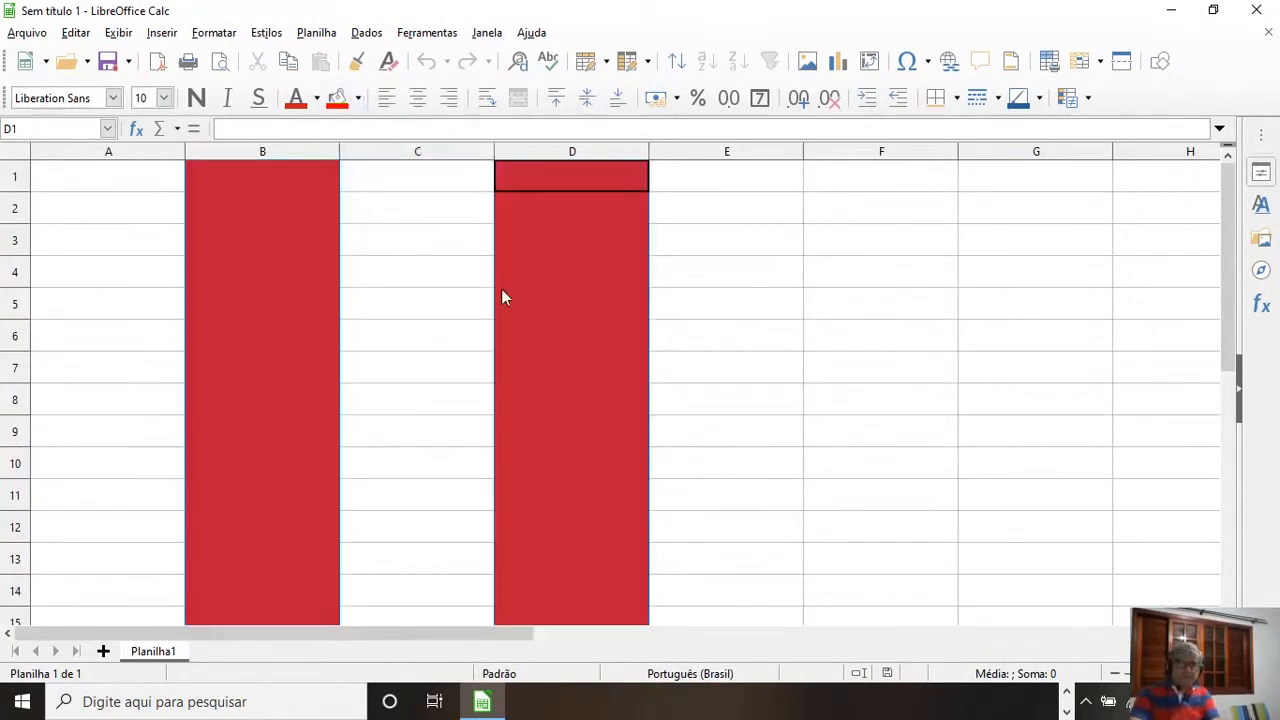
{"action": "left_click", "coordinate": [790, 378]}
Step: Select columns C and F together and fill them with a yellow background
{"action": "left_click", "coordinate": [428, 154]}
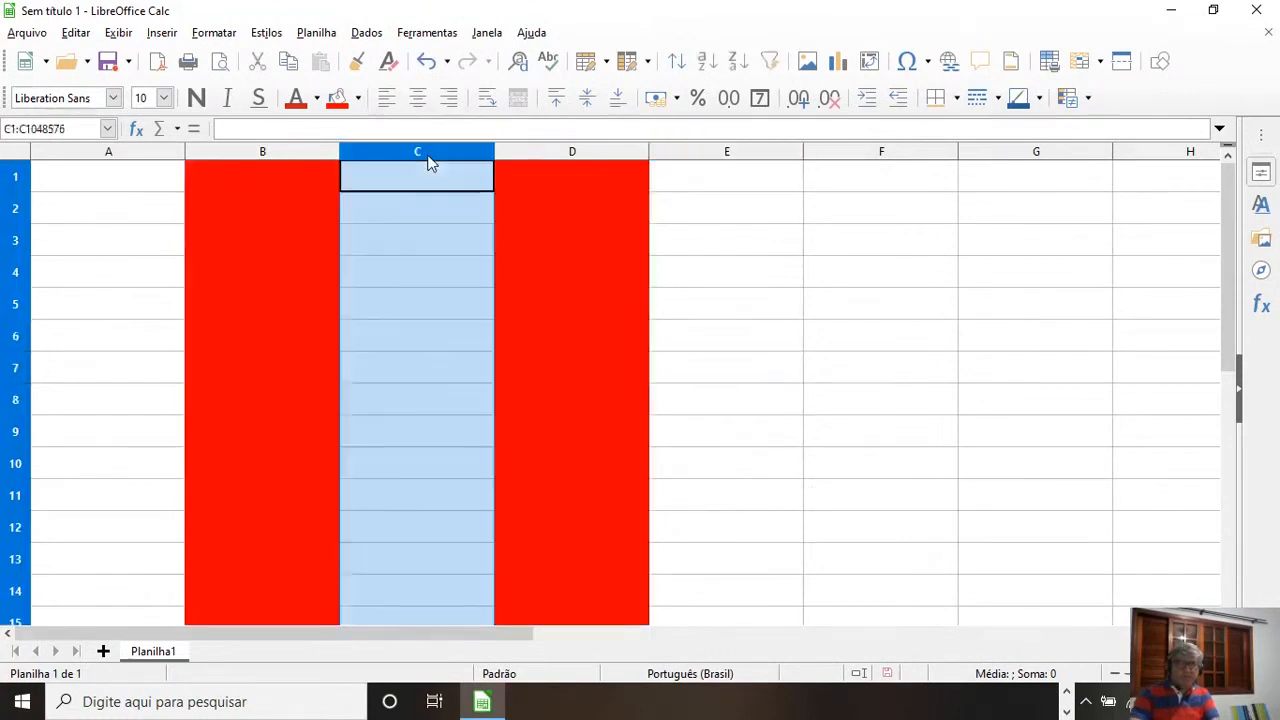
{"action": "left_click", "coordinate": [860, 158], "text": "ctrl"}
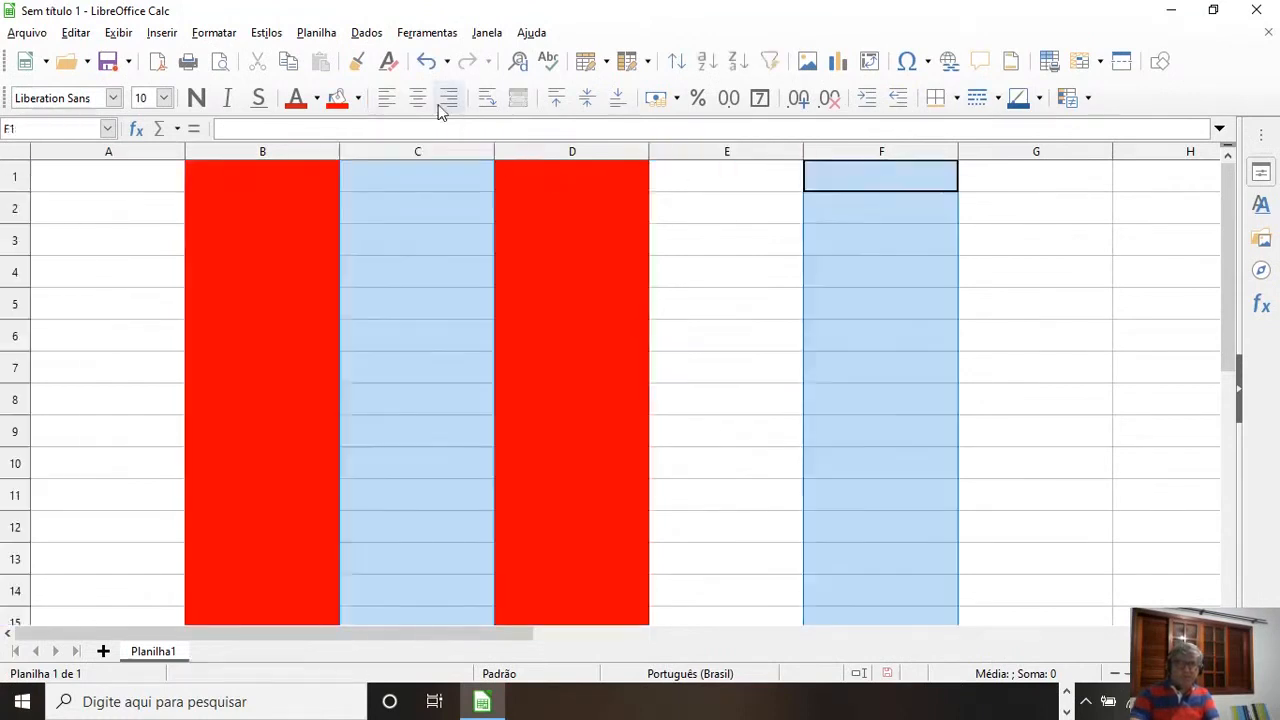
{"action": "left_click", "coordinate": [358, 98]}
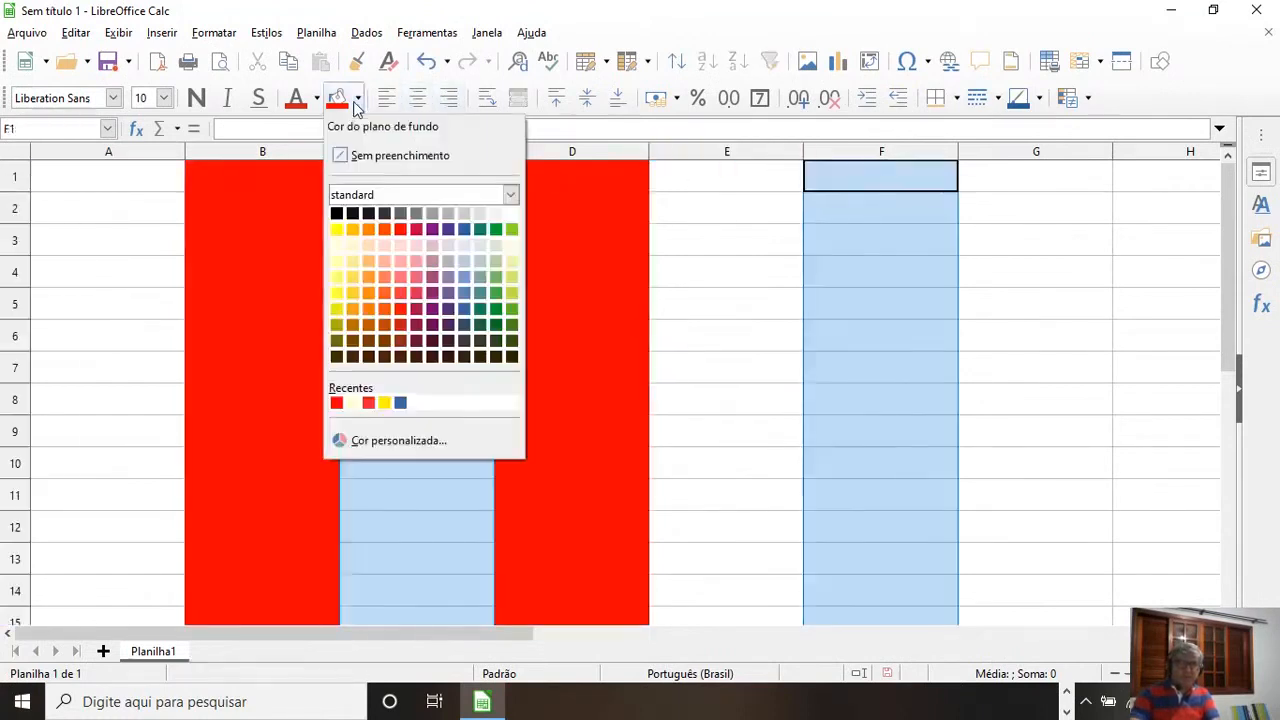
{"action": "left_click", "coordinate": [336, 229]}
{"action": "left_click", "coordinate": [688, 399]}
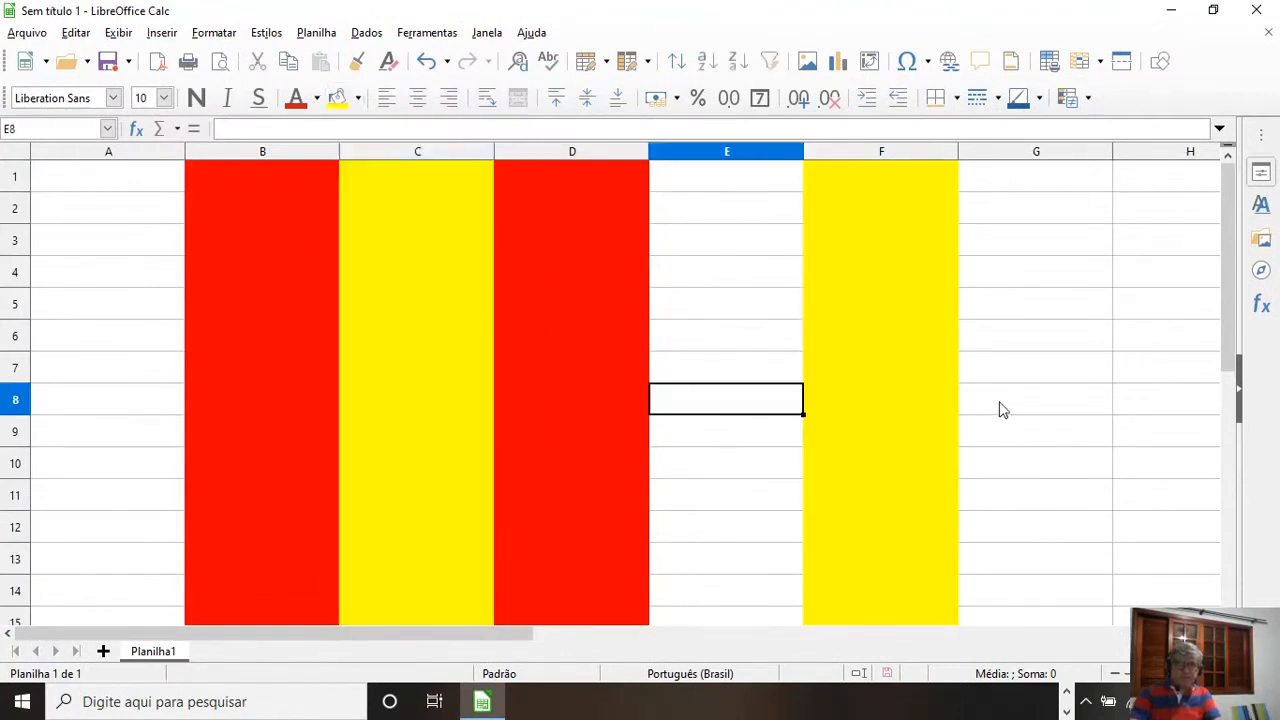
Step: Undo the yellow and red column fills and clear the selection by choosing cell G8
{"action": "key", "text": "ctrl+z"}
{"action": "key", "text": "ctrl+z"}
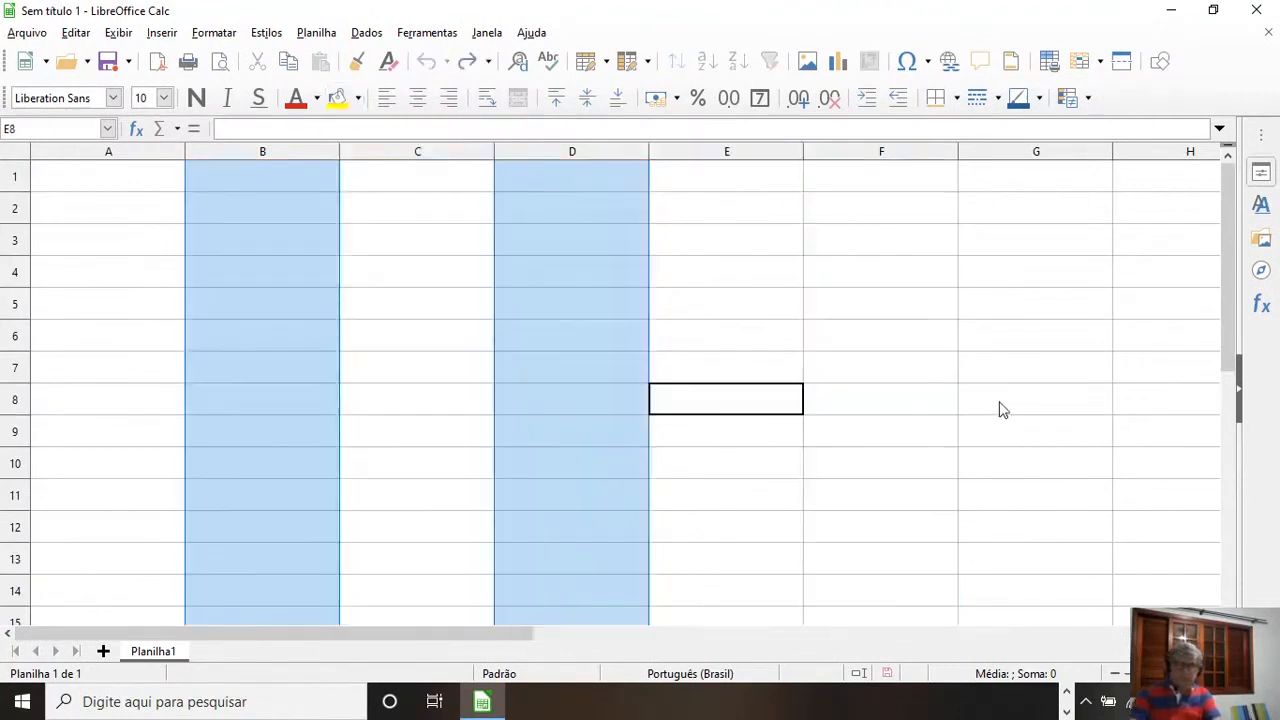
{"action": "left_click", "coordinate": [1022, 413]}
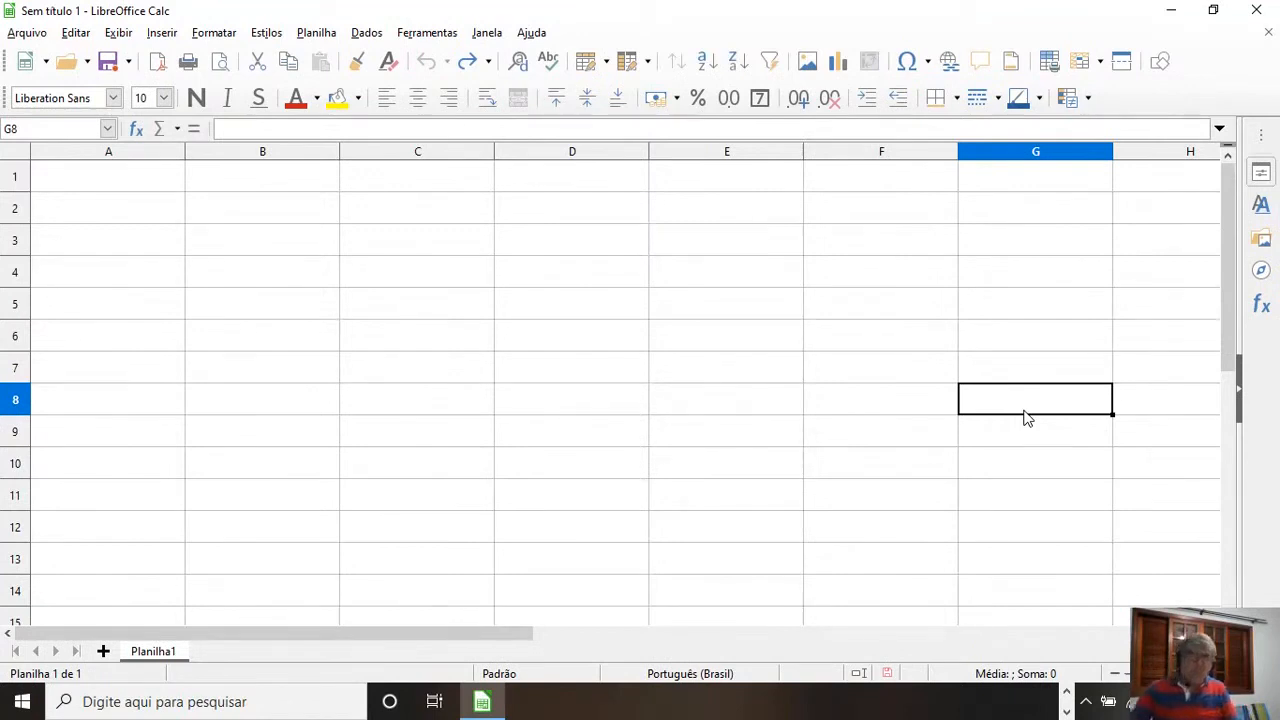
Step: Select the non-adjacent rows 5, 9 and 13 together, fill them with a green background, and deselect them by choosing cell C10
{"action": "left_click", "coordinate": [15, 305]}
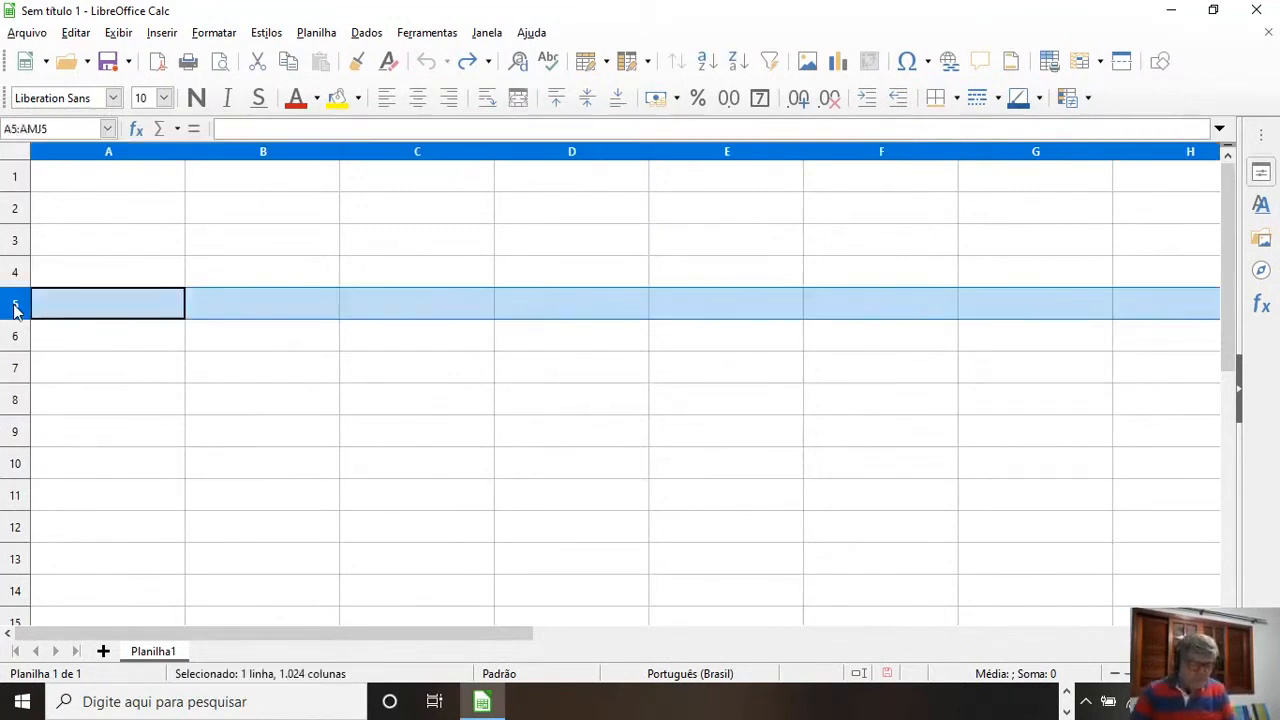
{"action": "left_click", "coordinate": [13, 437], "text": "ctrl"}
{"action": "left_click", "coordinate": [12, 565], "text": "ctrl"}
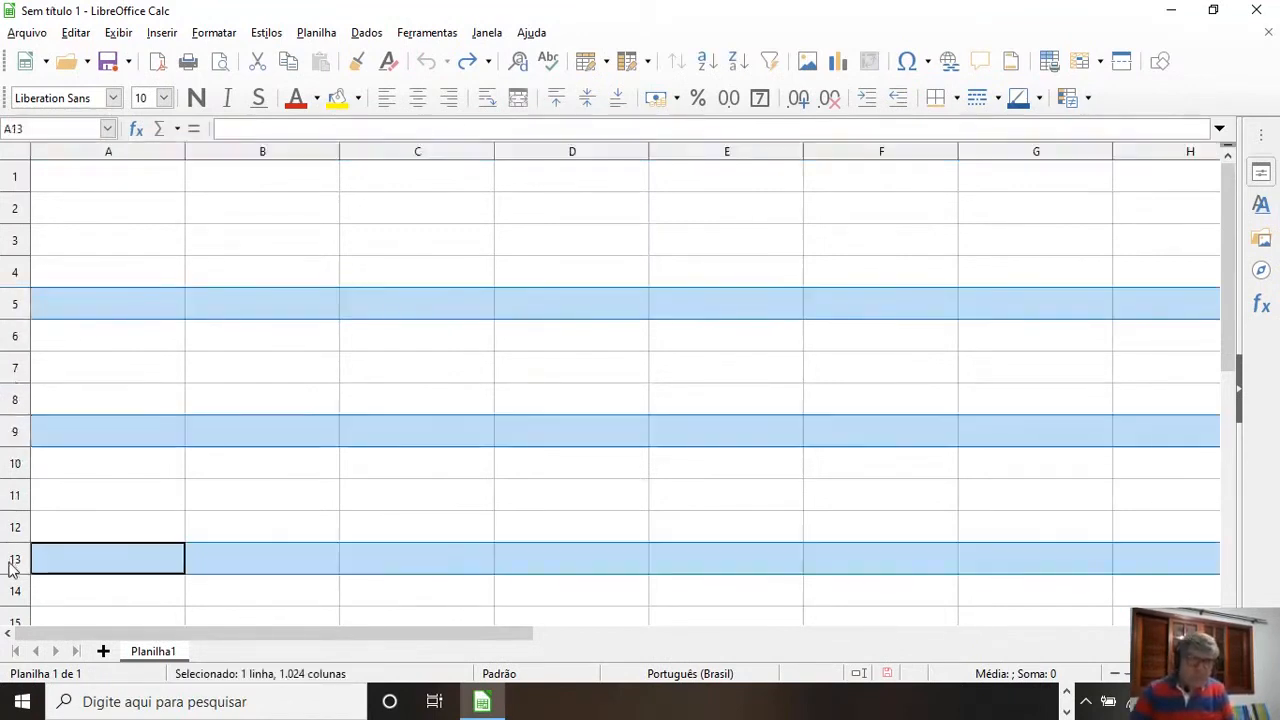
{"action": "left_click", "coordinate": [358, 98]}
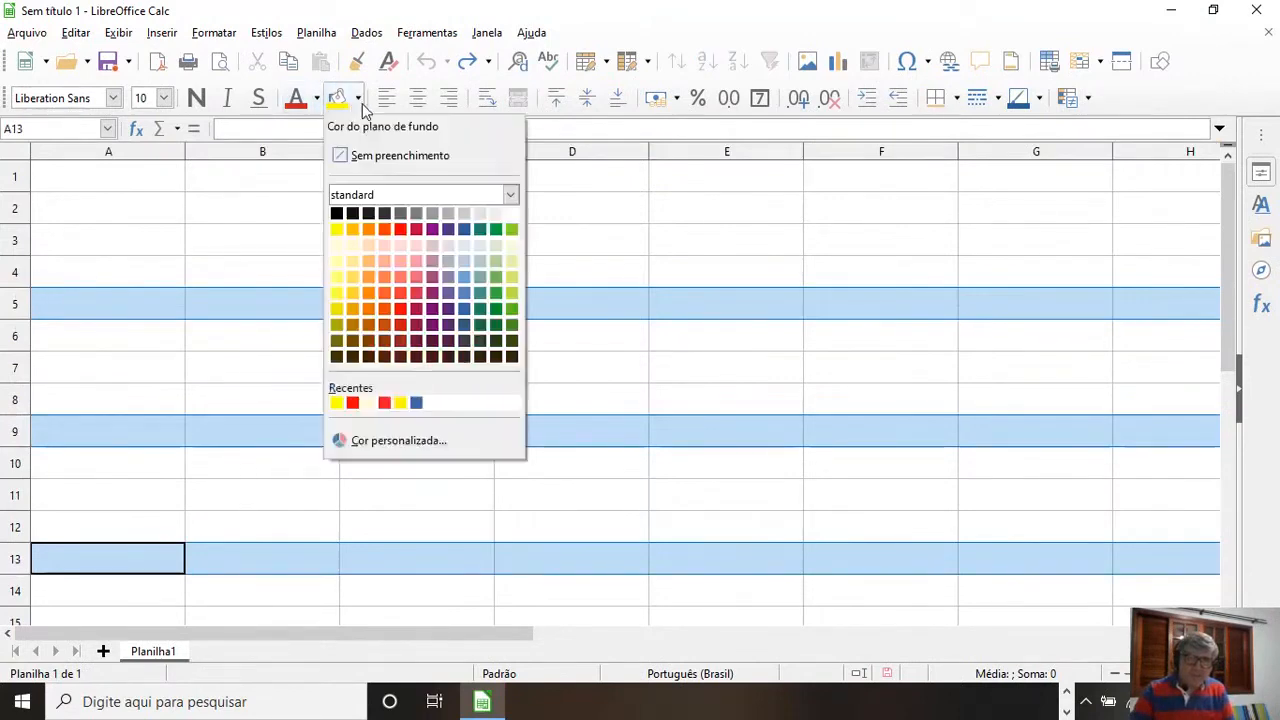
{"action": "left_click", "coordinate": [510, 229]}
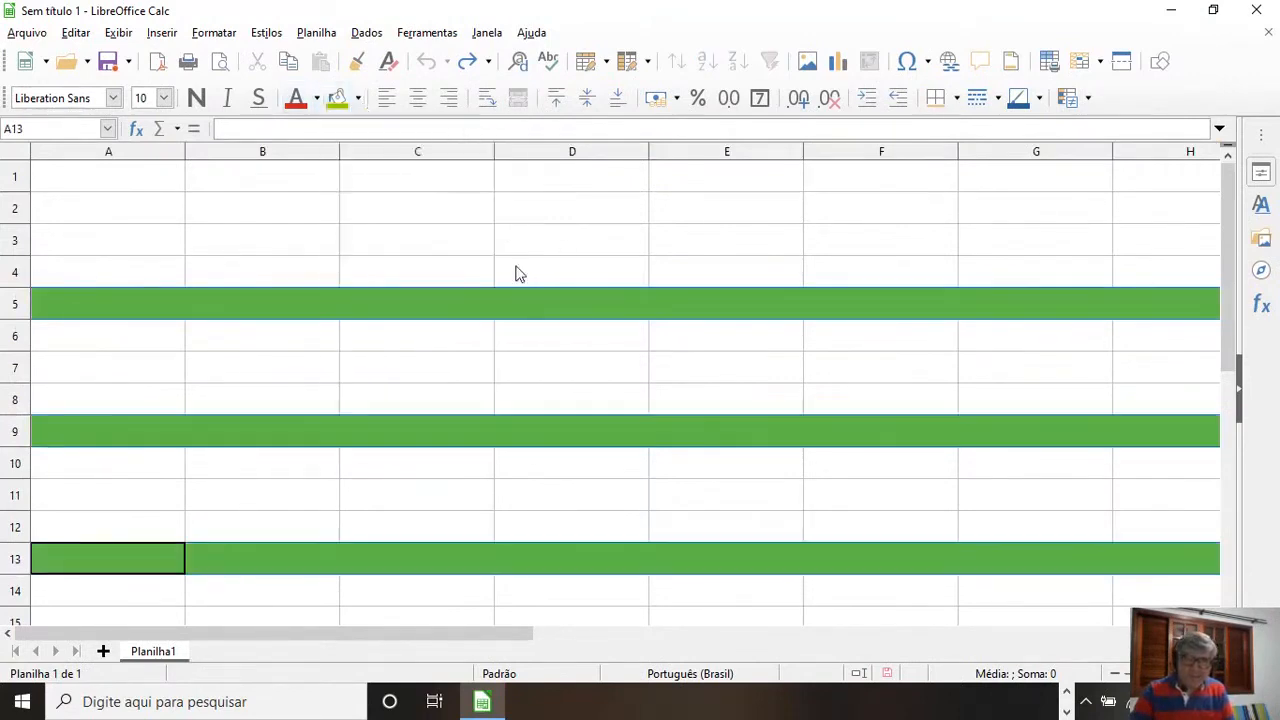
{"action": "left_click", "coordinate": [488, 461]}
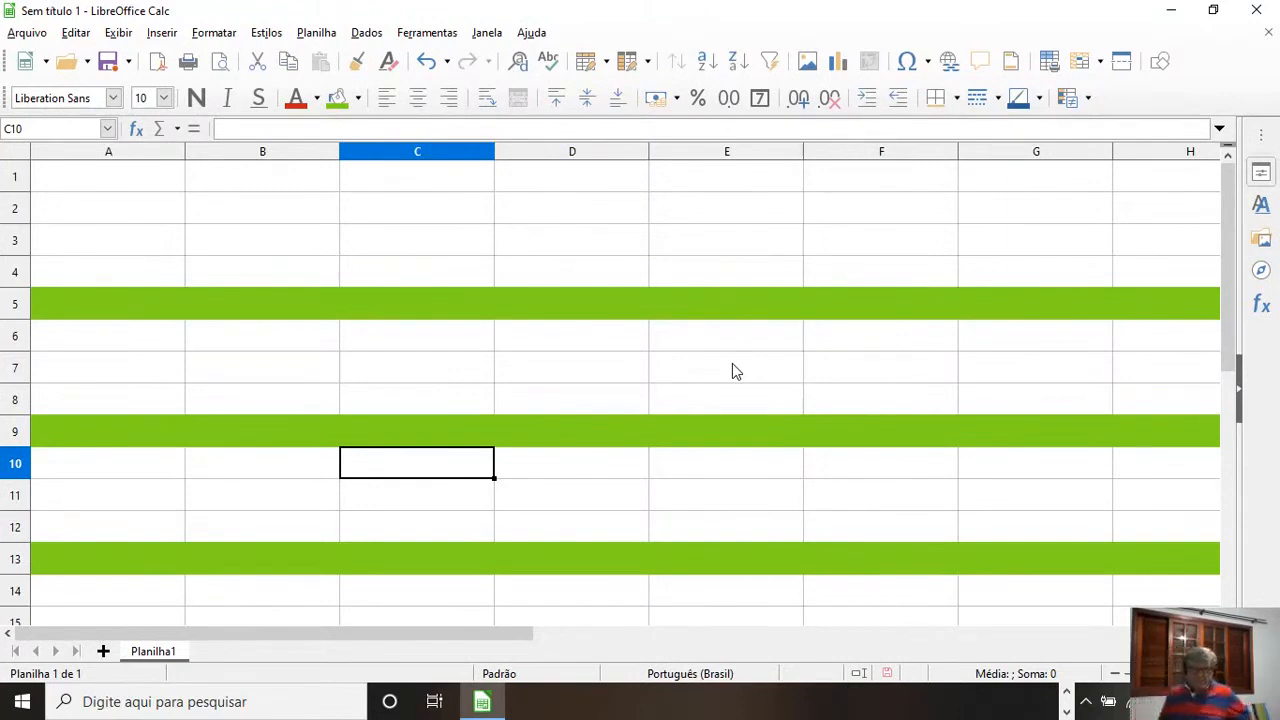
Step: Undo the green fill on the three rows and clear the selection by choosing cell D7
{"action": "key", "text": "ctrl+z"}
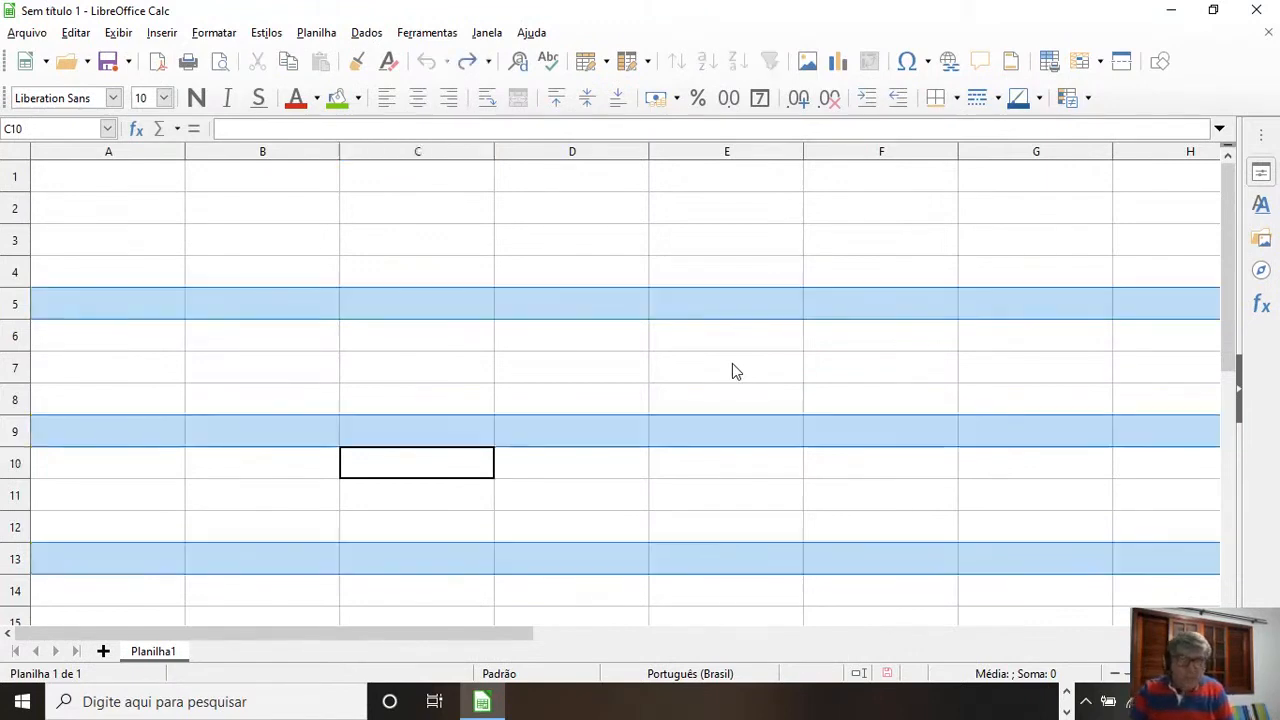
{"action": "left_click", "coordinate": [627, 382]}
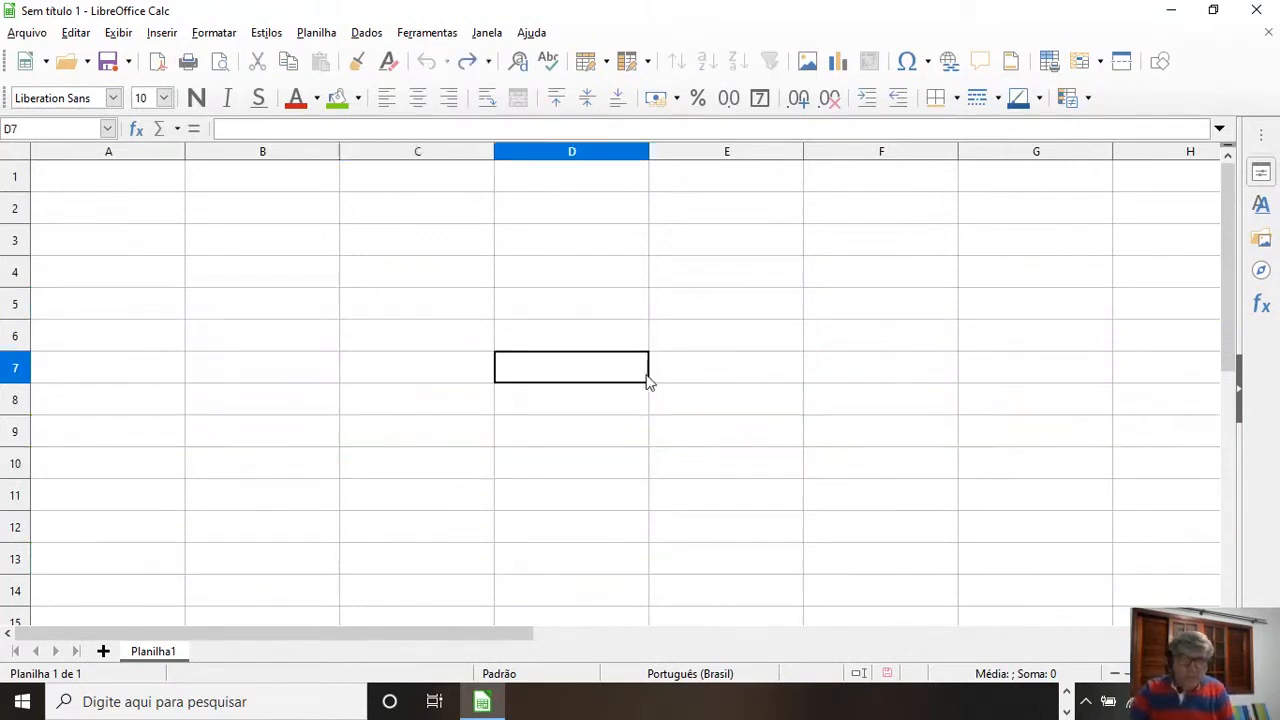
Step: Select columns C and F together with rows 5, 8, 11 and 14, and clear the selection by choosing cell B3
{"action": "left_click", "coordinate": [458, 153]}
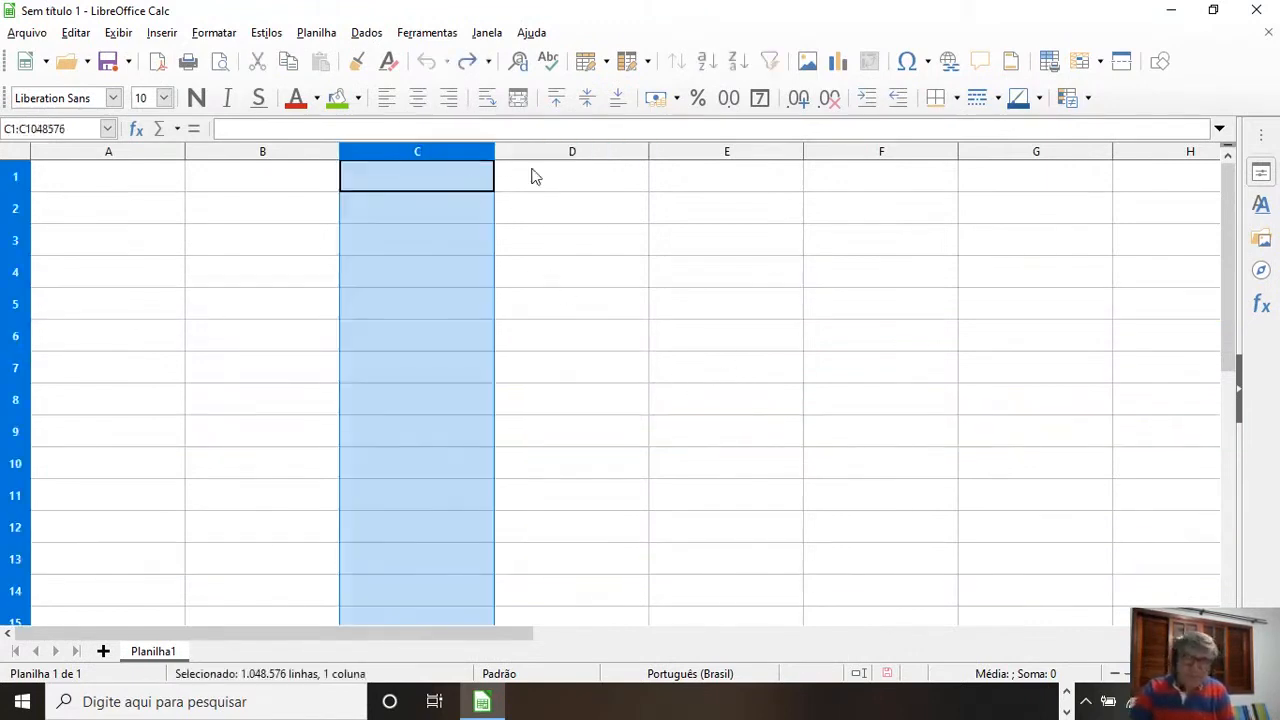
{"action": "left_click", "coordinate": [855, 153], "text": "ctrl"}
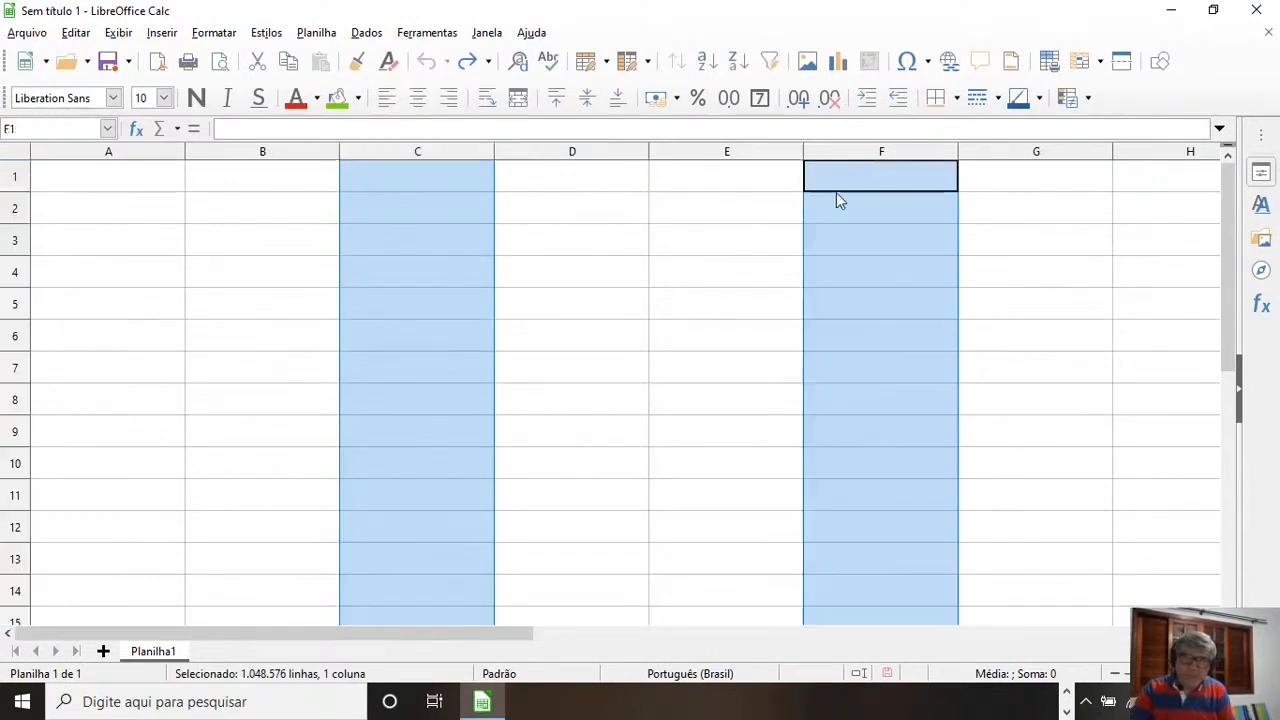
{"action": "left_click", "coordinate": [14, 308], "text": "ctrl"}
{"action": "left_click", "coordinate": [17, 404], "text": "ctrl"}
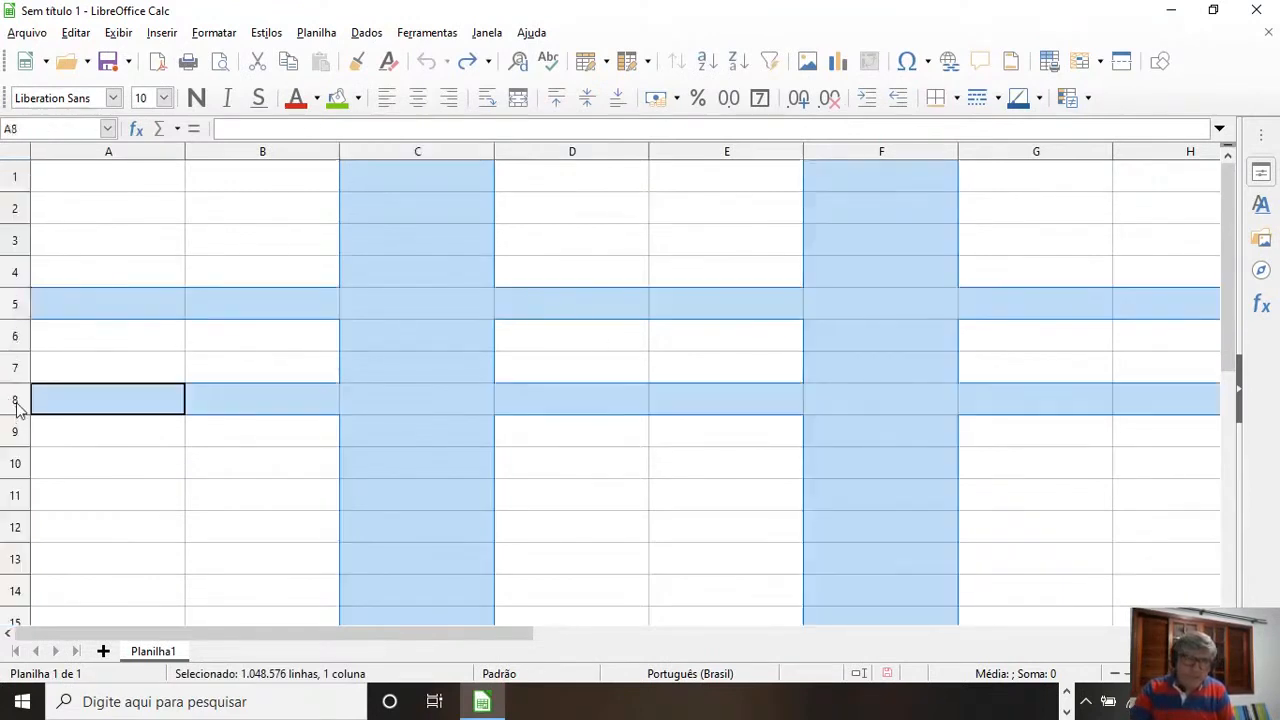
{"action": "left_click", "coordinate": [18, 496], "text": "ctrl"}
{"action": "left_click", "coordinate": [18, 590], "text": "ctrl"}
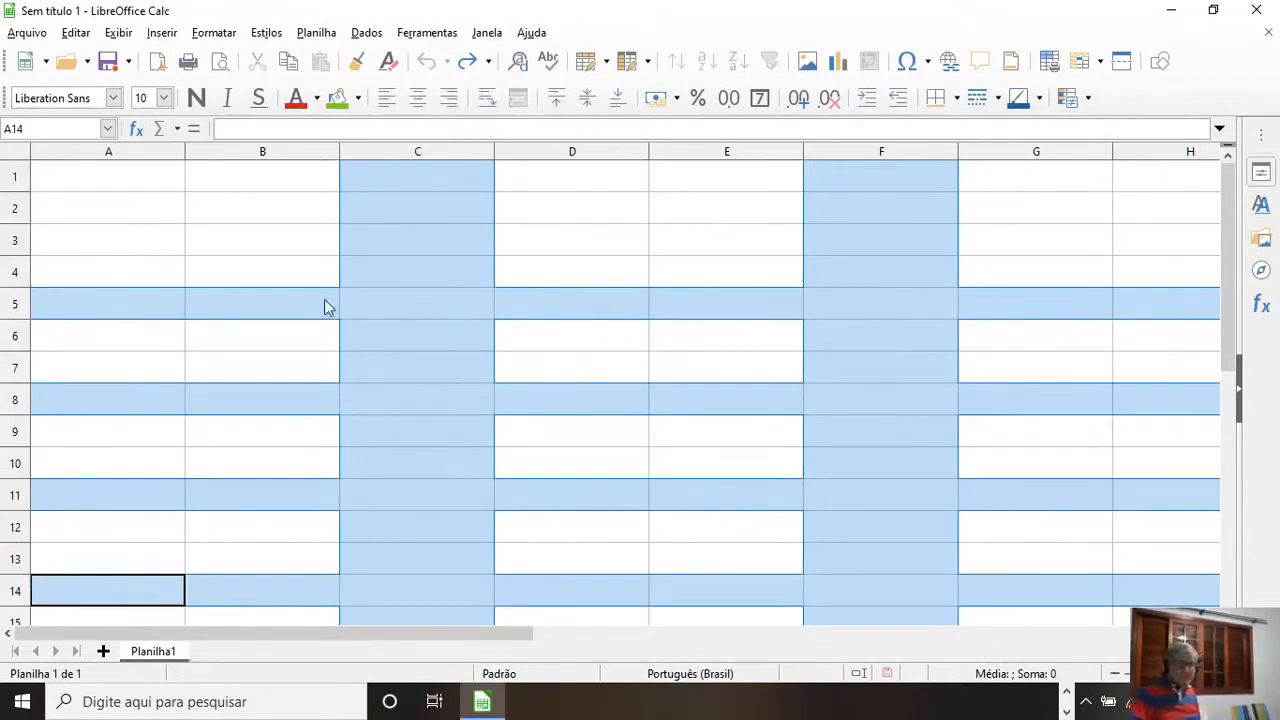
{"action": "left_click", "coordinate": [292, 254]}
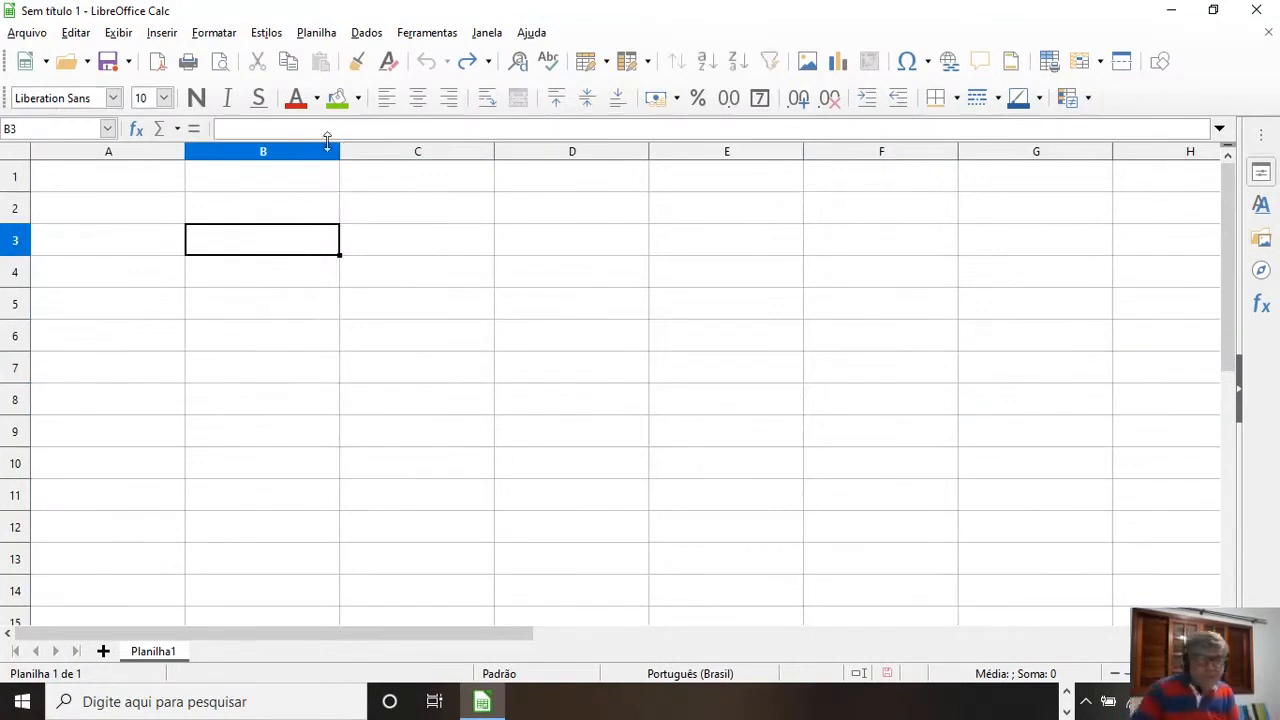
Step: Select the adjacent columns B through G as one block, and clear the selection by choosing cell H6
{"action": "left_click", "coordinate": [309, 152]}
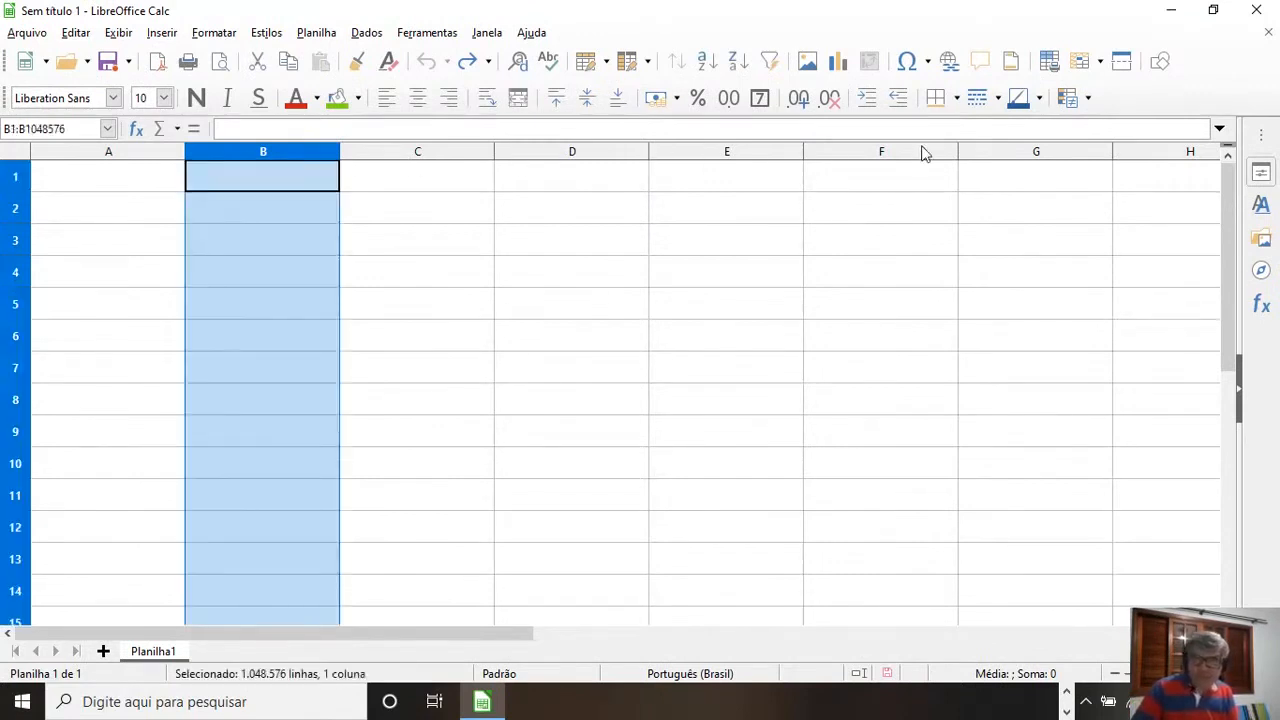
{"action": "left_click", "coordinate": [617, 257]}
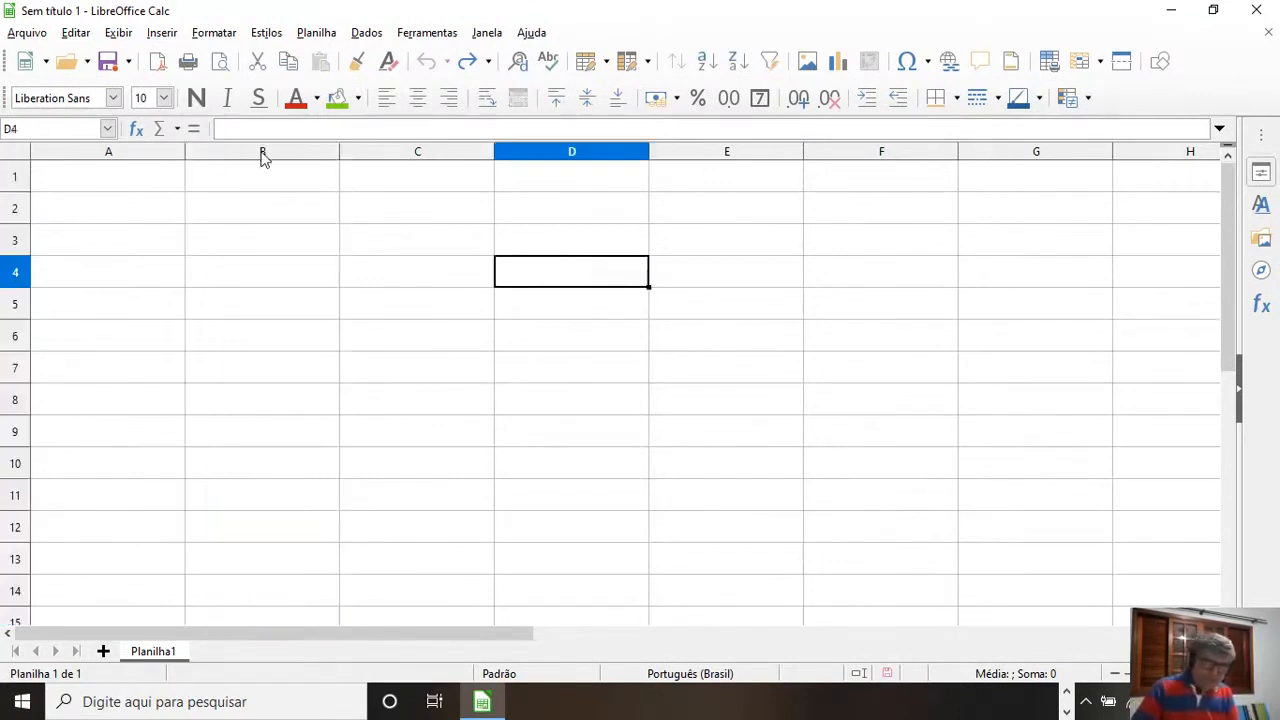
{"action": "left_click", "coordinate": [260, 153]}
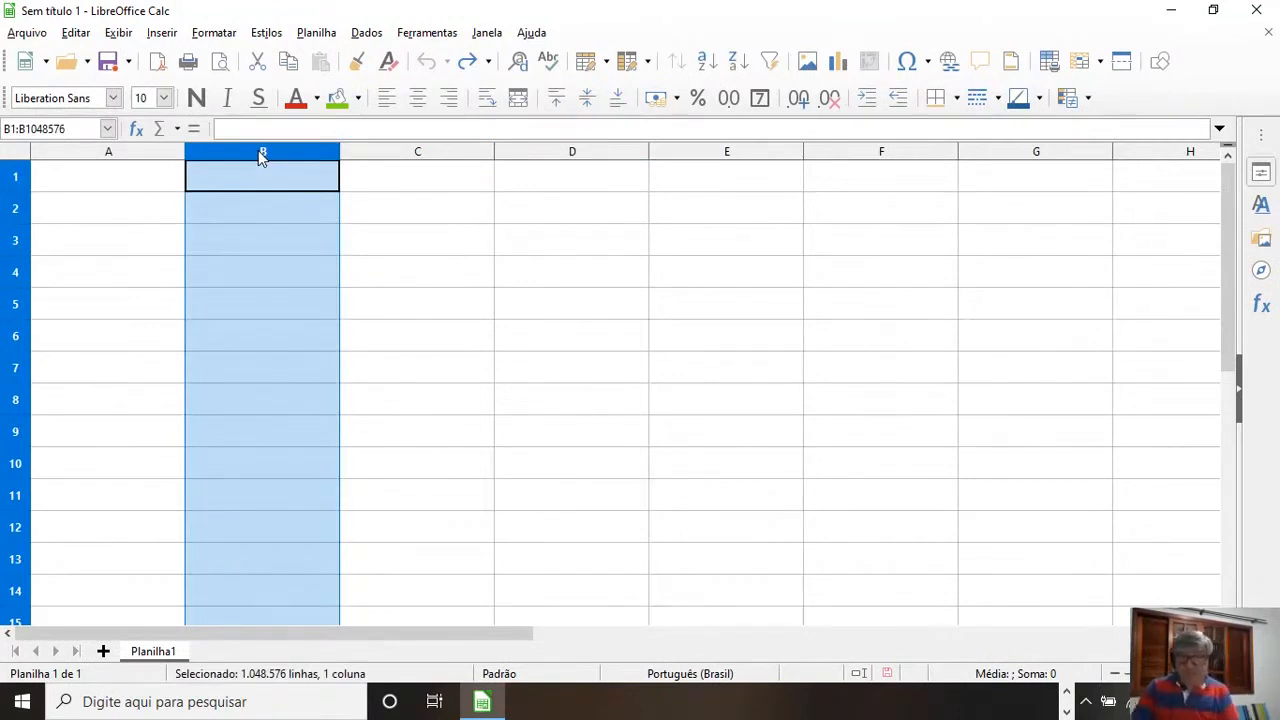
{"action": "left_click", "coordinate": [1018, 153], "text": "shift"}
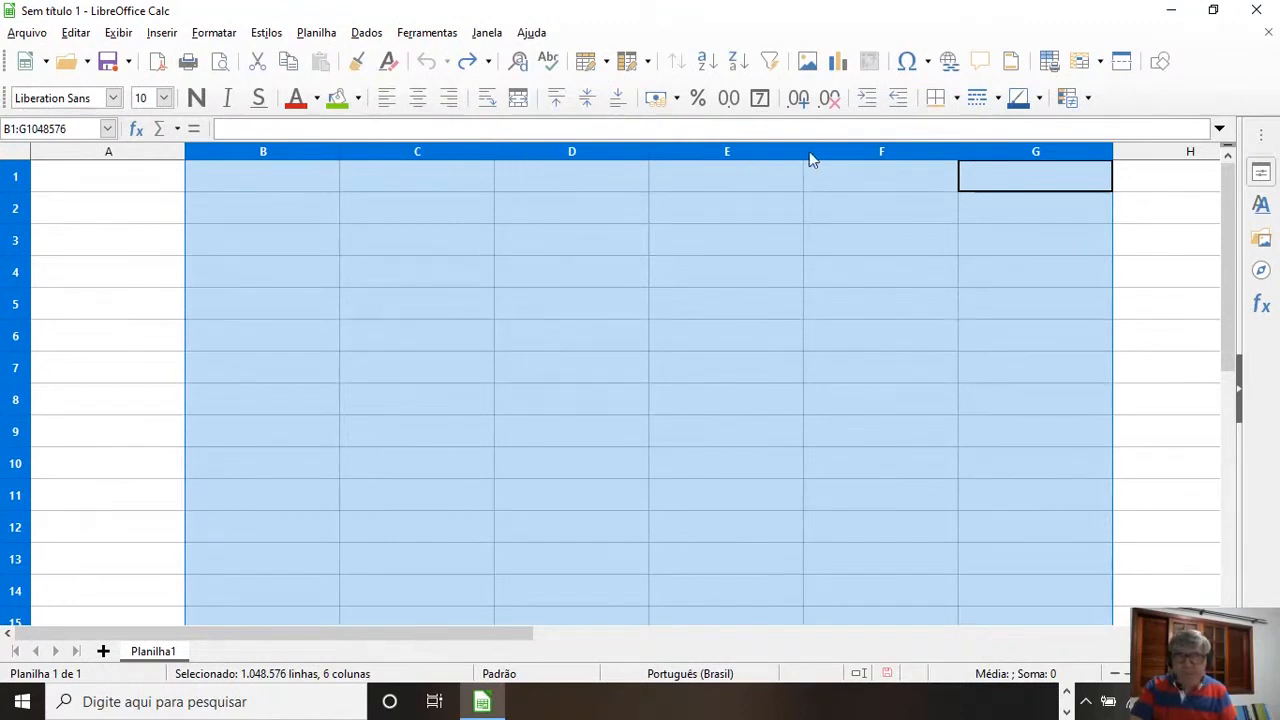
{"action": "left_click", "coordinate": [1148, 352]}
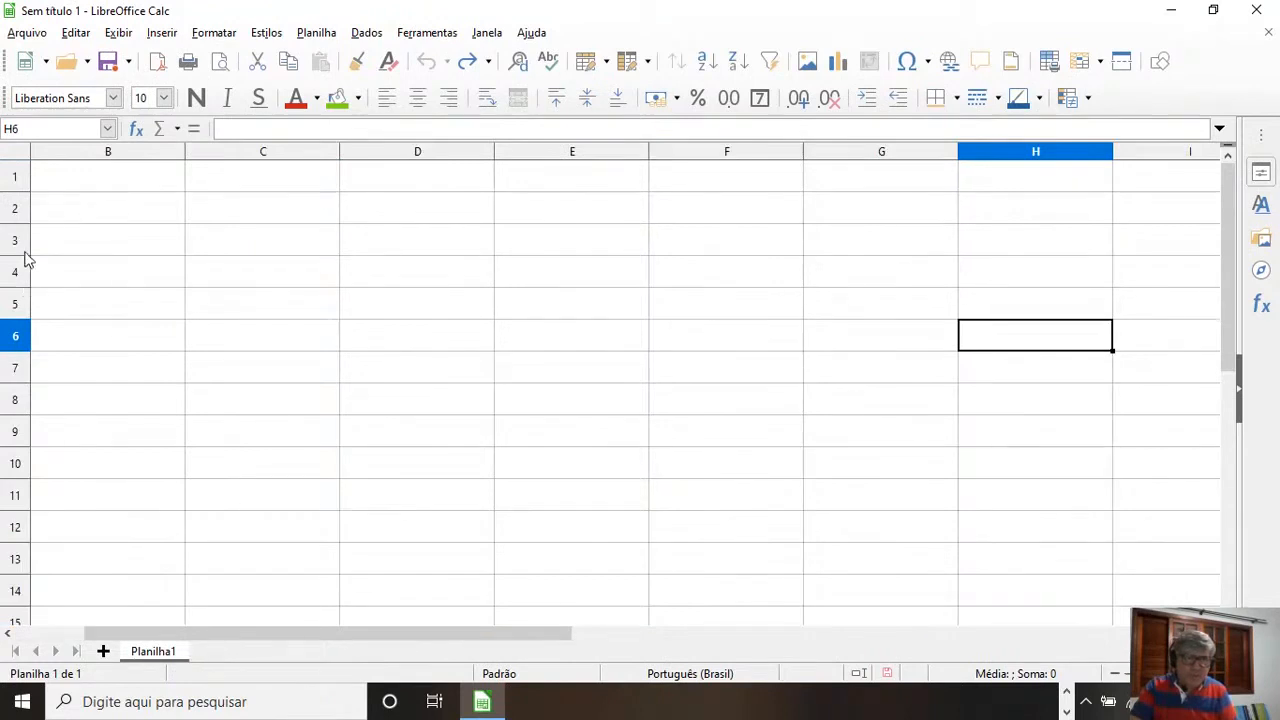
Step: Select the adjacent rows 3 through 9 as one block, and clear the selection by choosing cell E11
{"action": "left_click", "coordinate": [16, 244]}
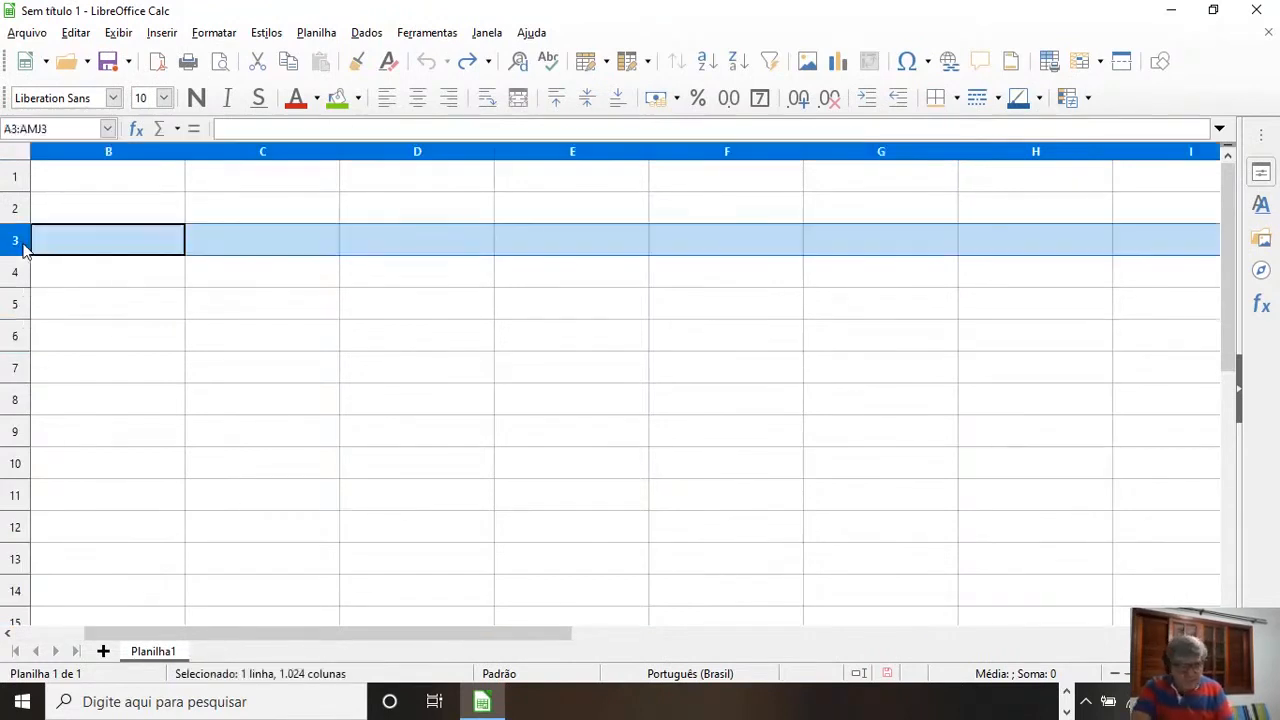
{"action": "left_click", "coordinate": [15, 440], "text": "shift"}
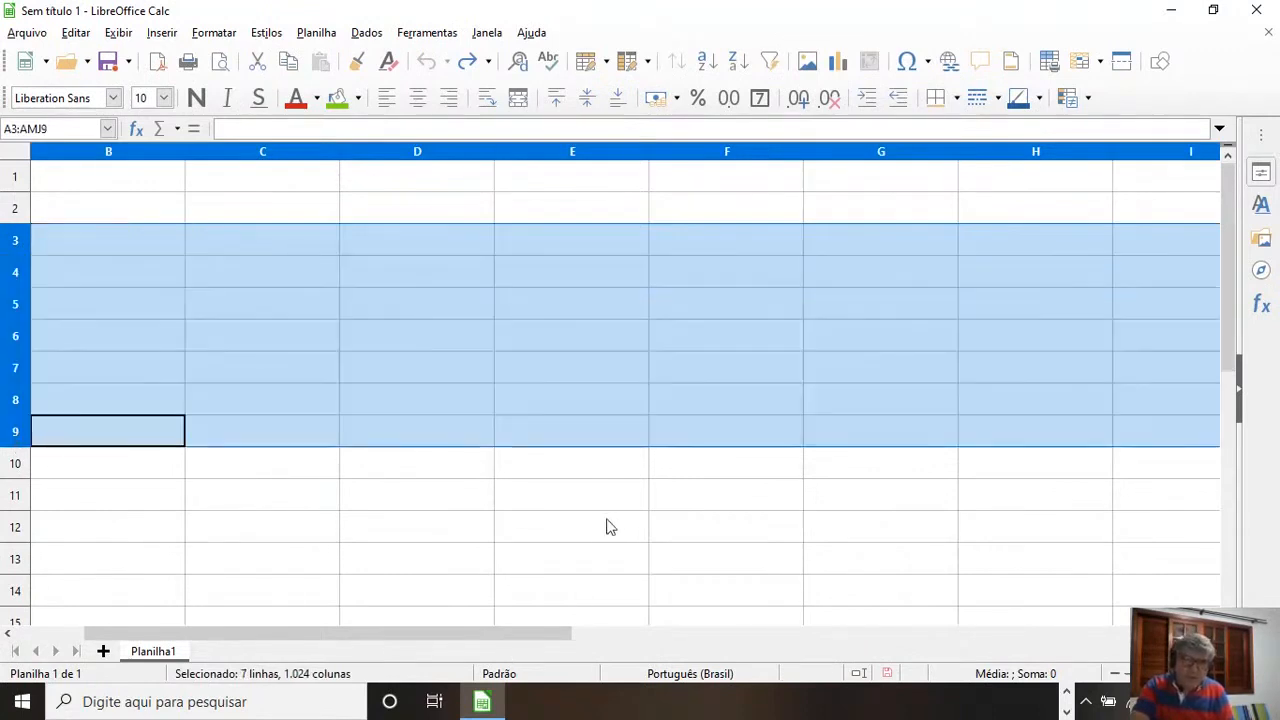
{"action": "left_click", "coordinate": [577, 498]}
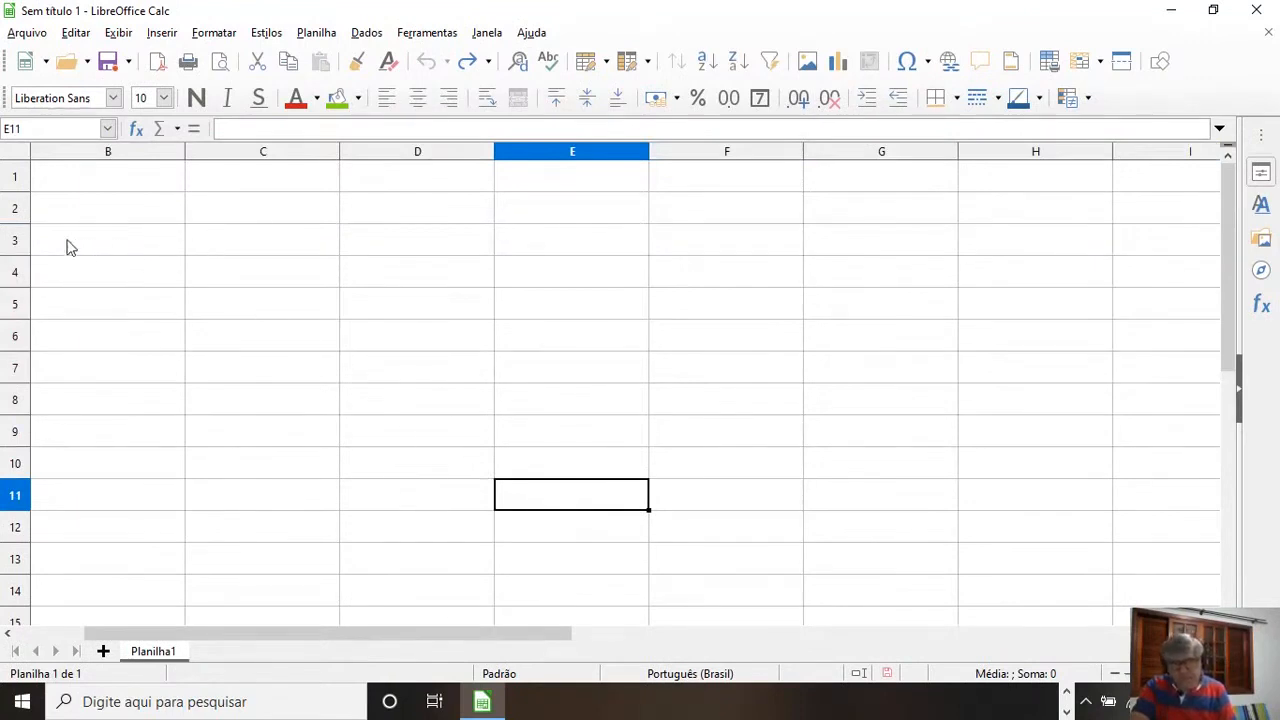
{"action": "left_click", "coordinate": [15, 209]}
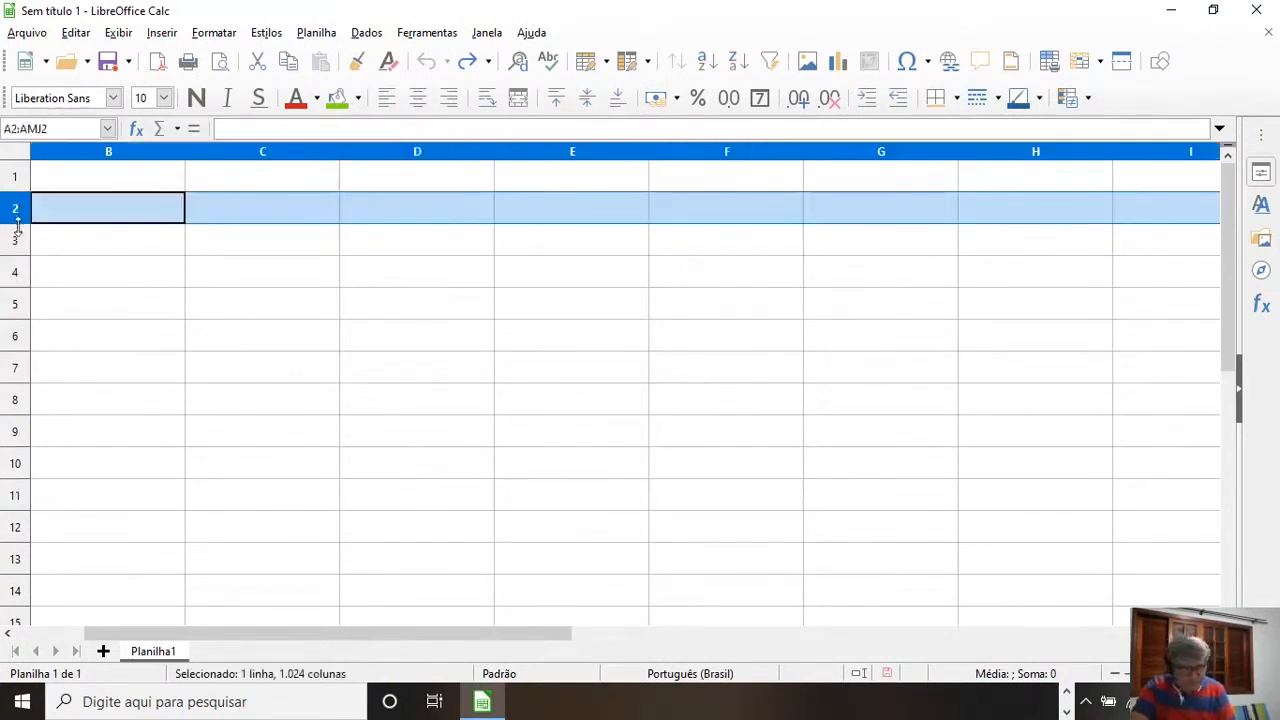
{"action": "left_click", "coordinate": [14, 342], "text": "shift"}
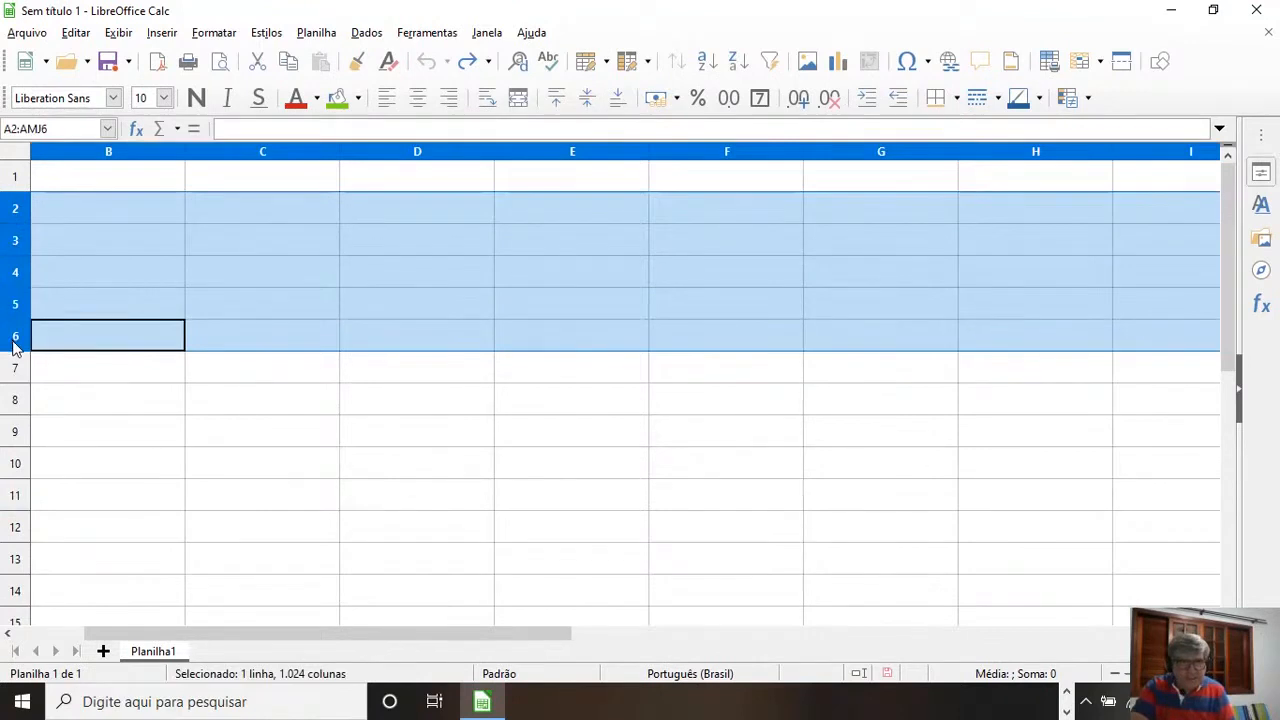
{"action": "left_click", "coordinate": [13, 435], "text": "ctrl"}
{"action": "left_click", "coordinate": [312, 400]}
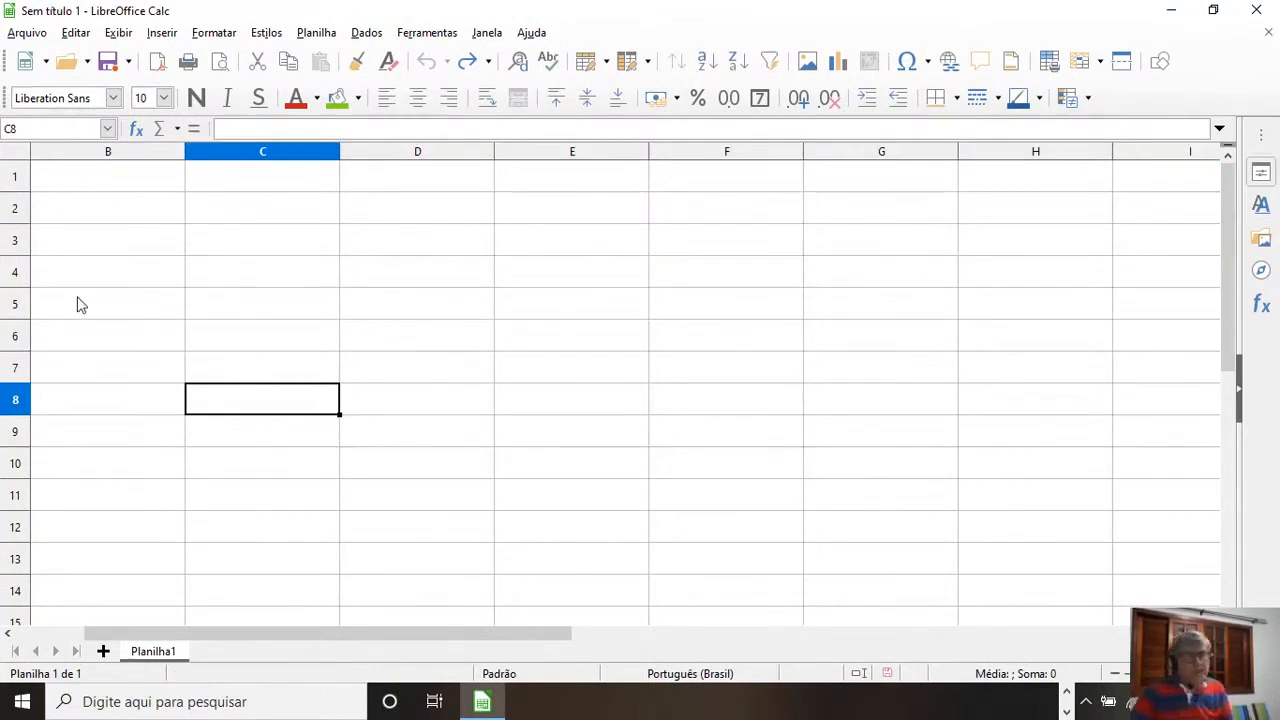
Step: Select the two separate row blocks 2 through 7 and 10 through 13 together, and clear the selection by choosing cell C3
{"action": "left_click", "coordinate": [20, 219]}
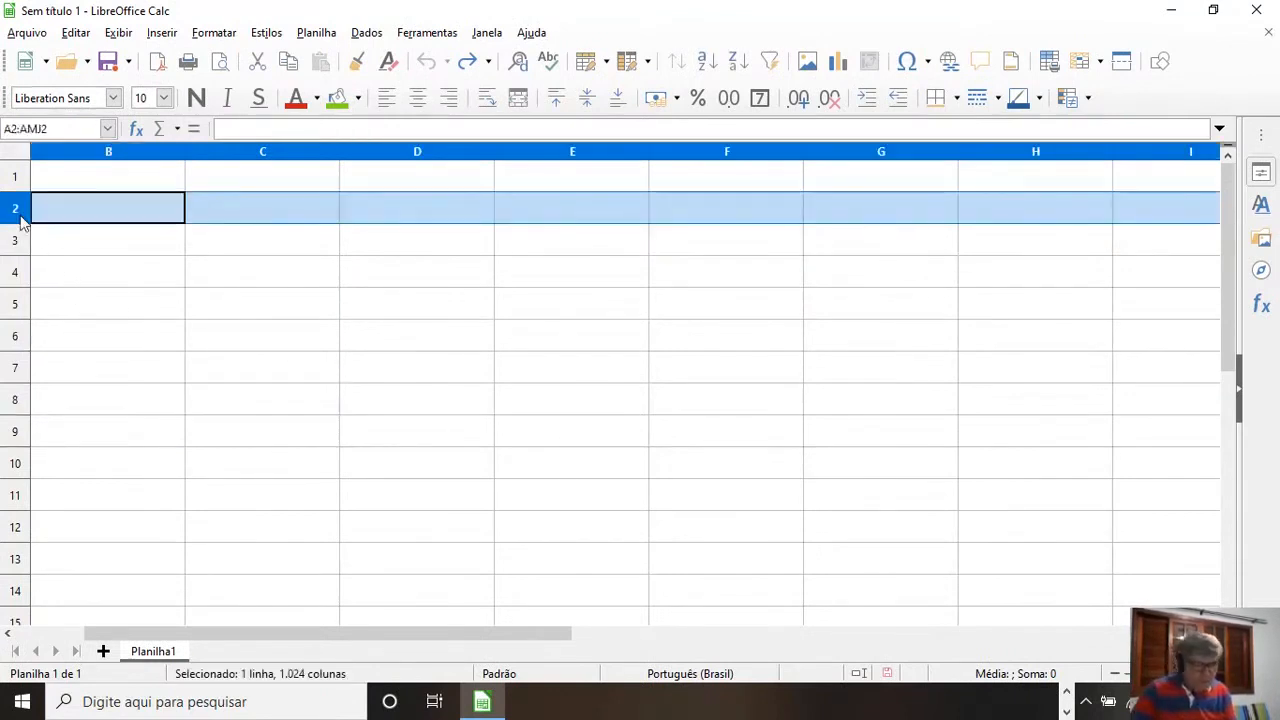
{"action": "left_click", "coordinate": [20, 364], "text": "shift"}
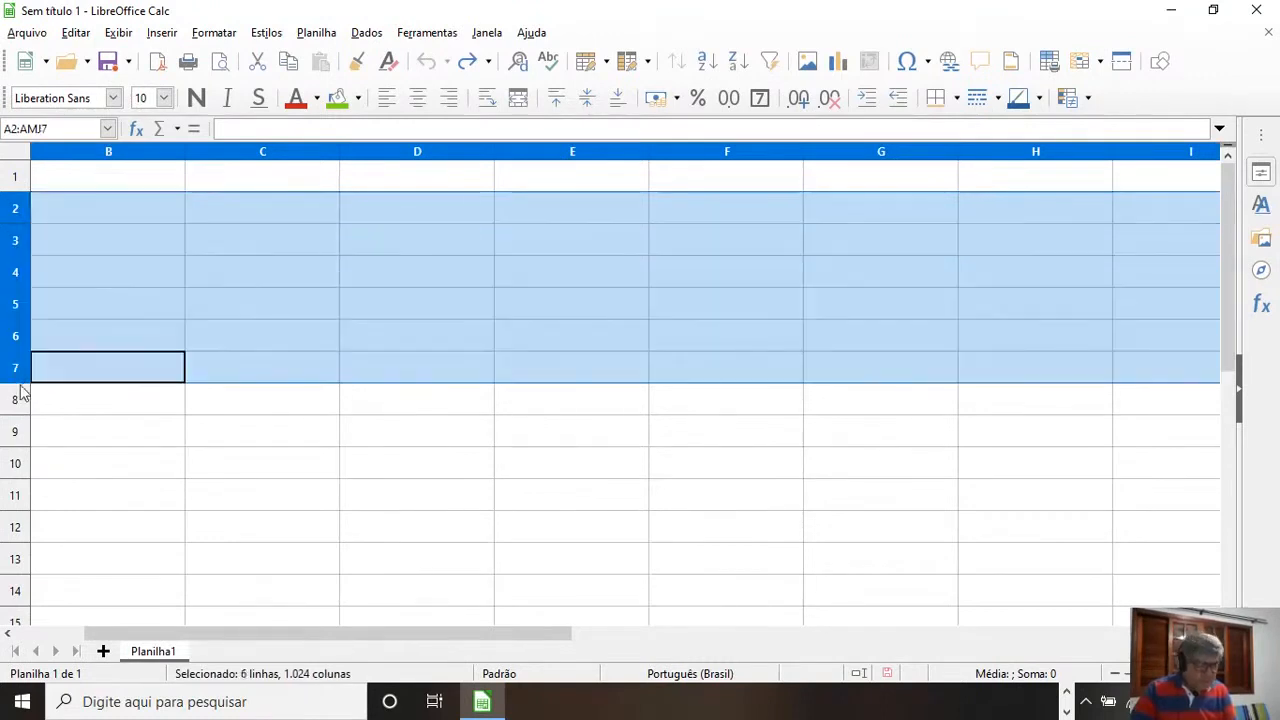
{"action": "left_click", "coordinate": [16, 464], "text": "ctrl"}
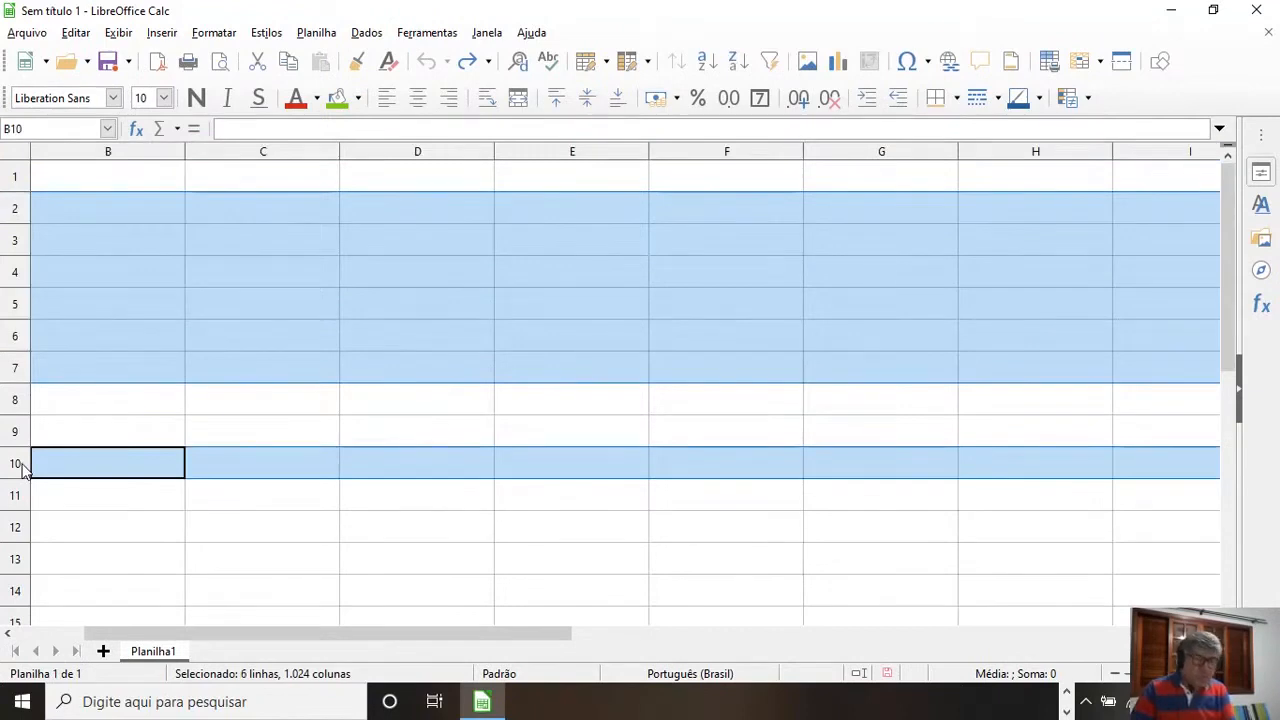
{"action": "left_click", "coordinate": [18, 560], "text": "shift"}
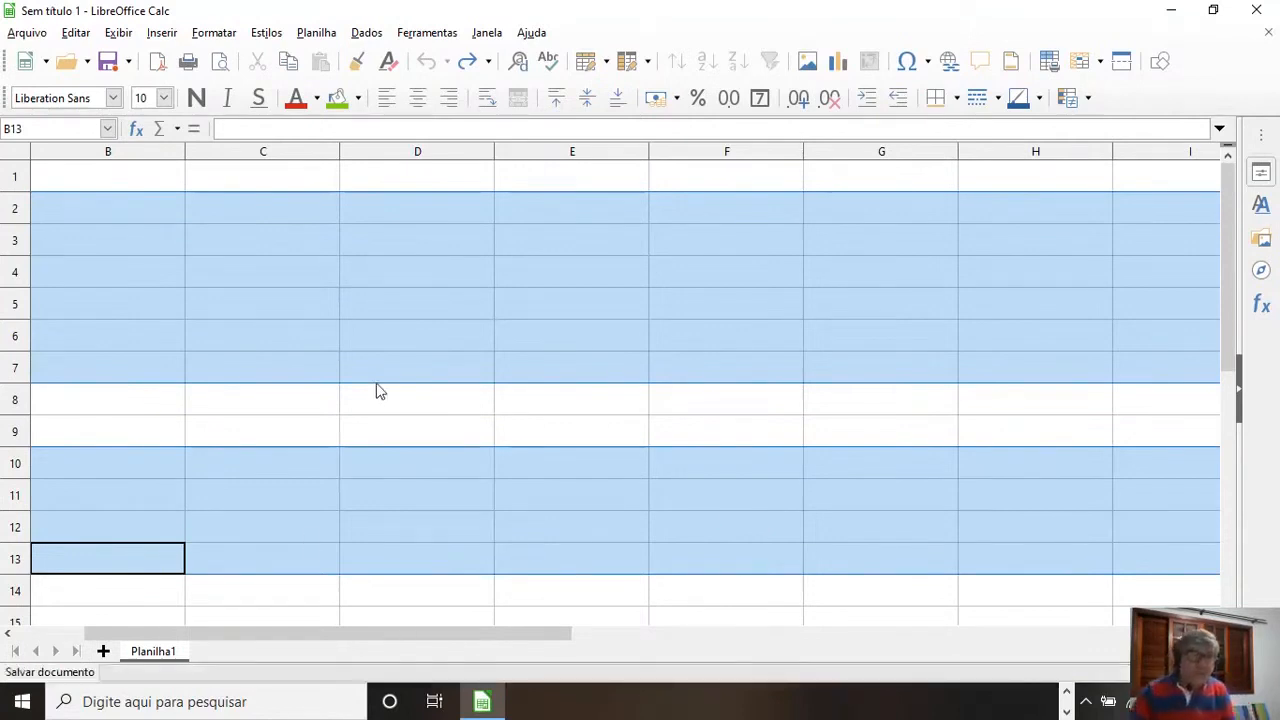
{"action": "left_click", "coordinate": [190, 248]}
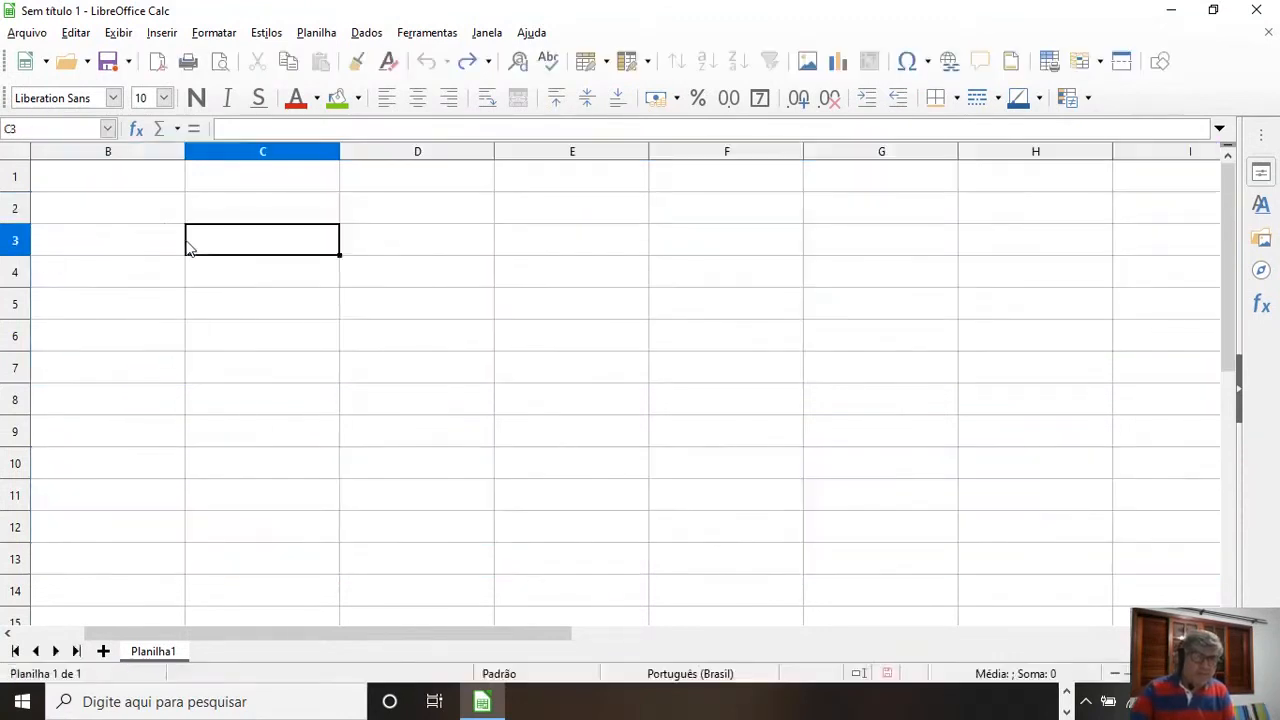
Step: Select the two separate column blocks C through E and G through I together, and clear the selection by choosing cell F6
{"action": "left_click", "coordinate": [251, 152]}
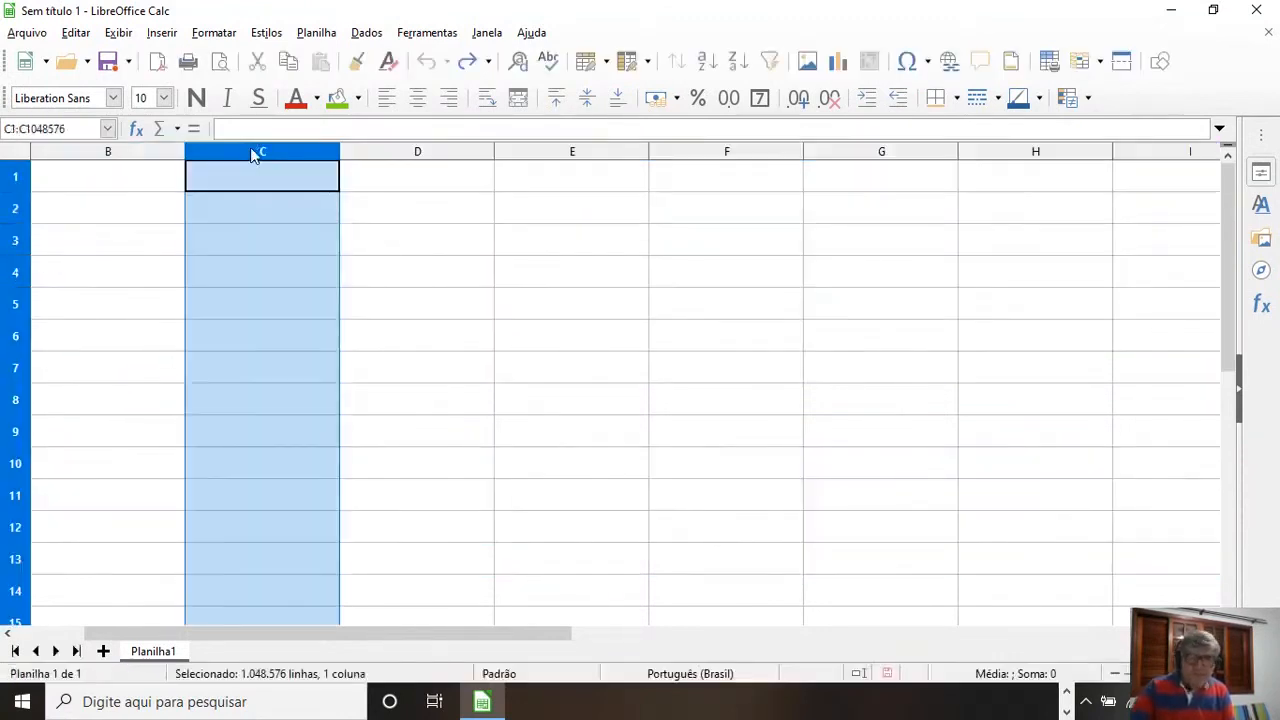
{"action": "left_click", "coordinate": [609, 155], "text": "shift"}
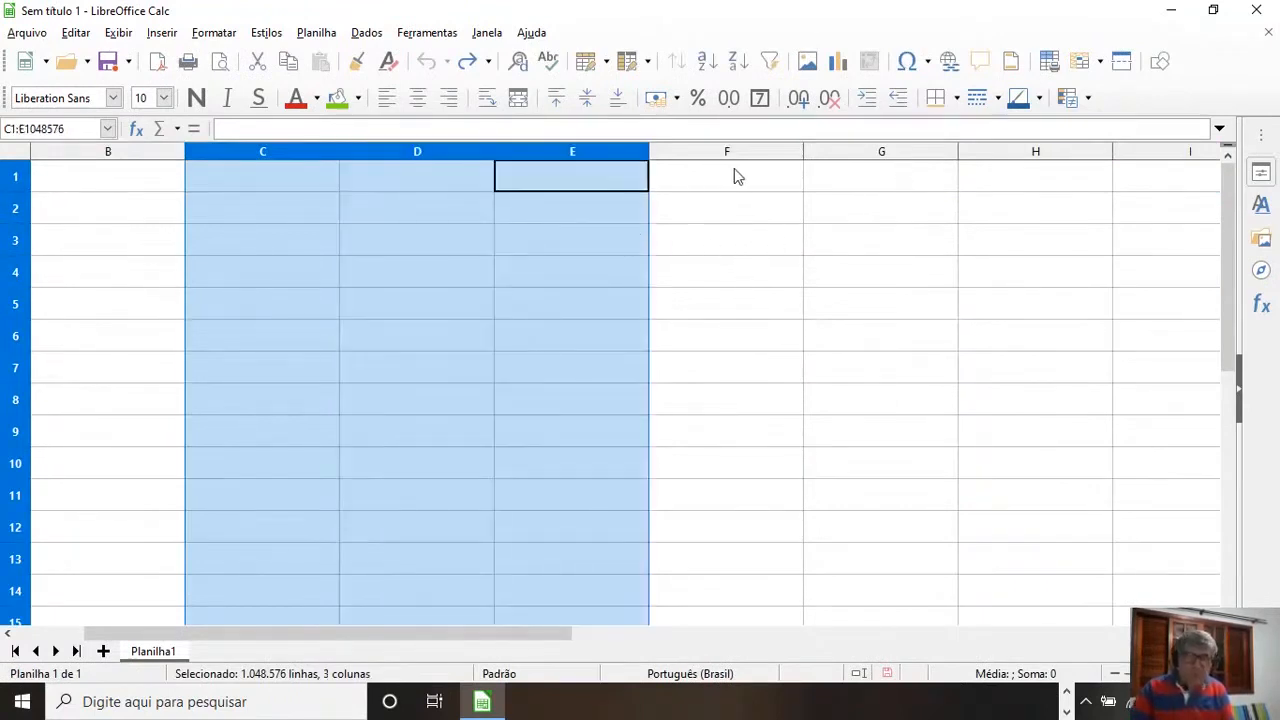
{"action": "left_click", "coordinate": [864, 155], "text": "ctrl"}
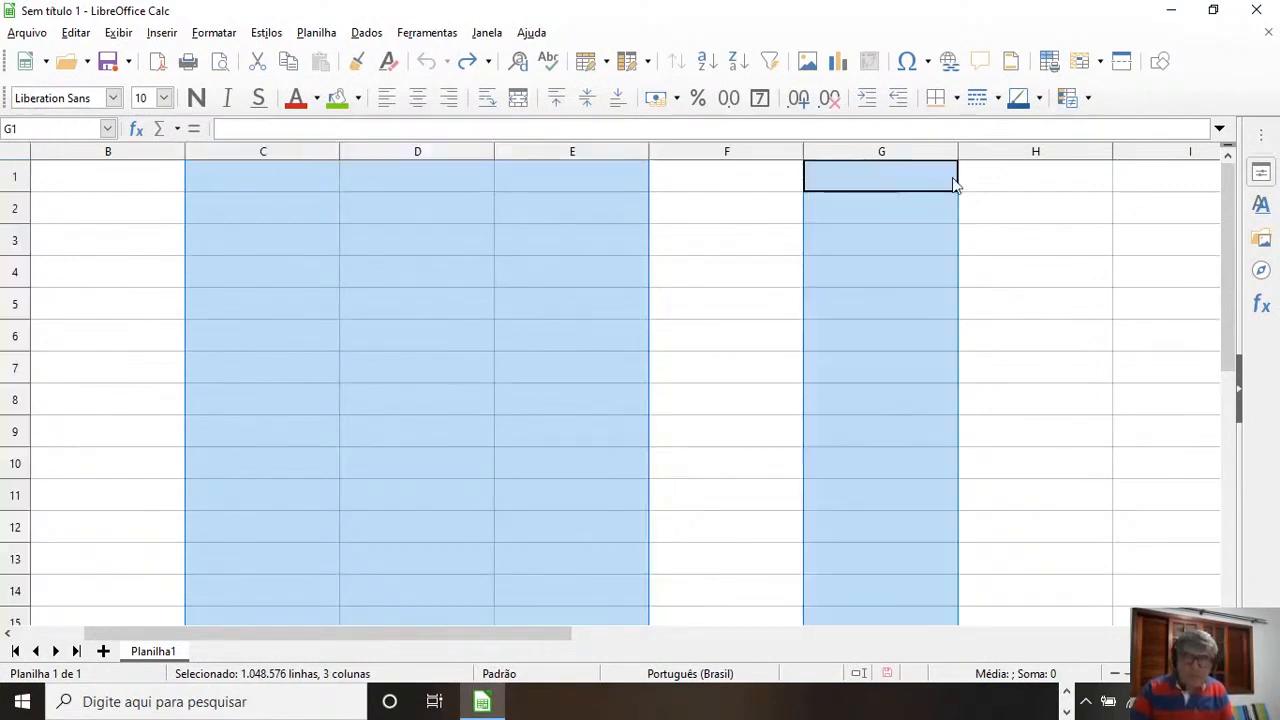
{"action": "left_click", "coordinate": [1149, 158], "text": "shift"}
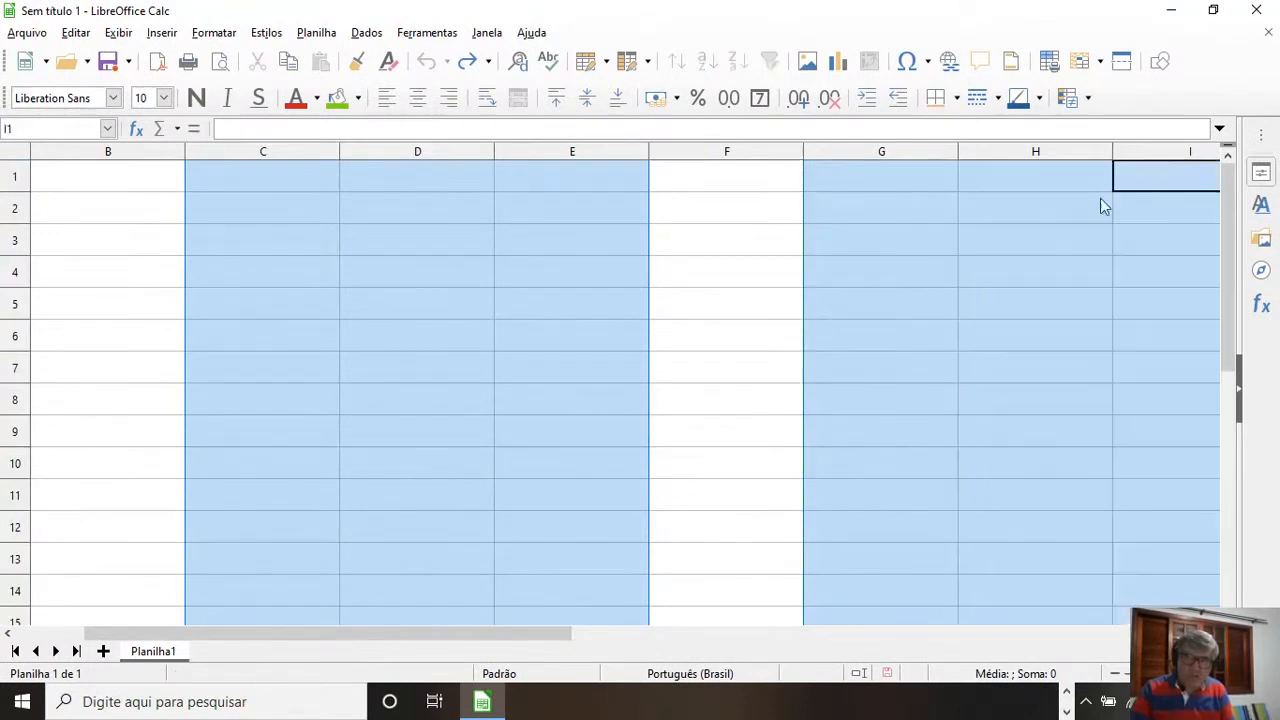
{"action": "left_click", "coordinate": [738, 347]}
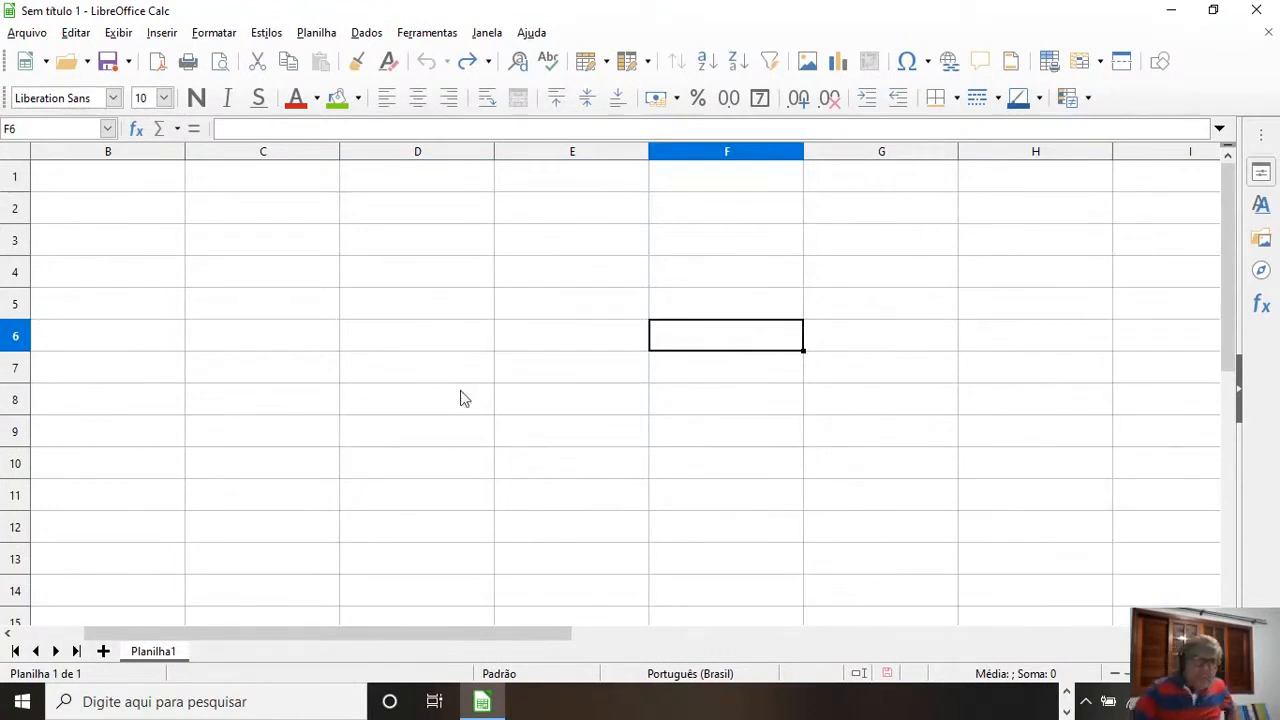
{"action": "left_click", "coordinate": [342, 346]}
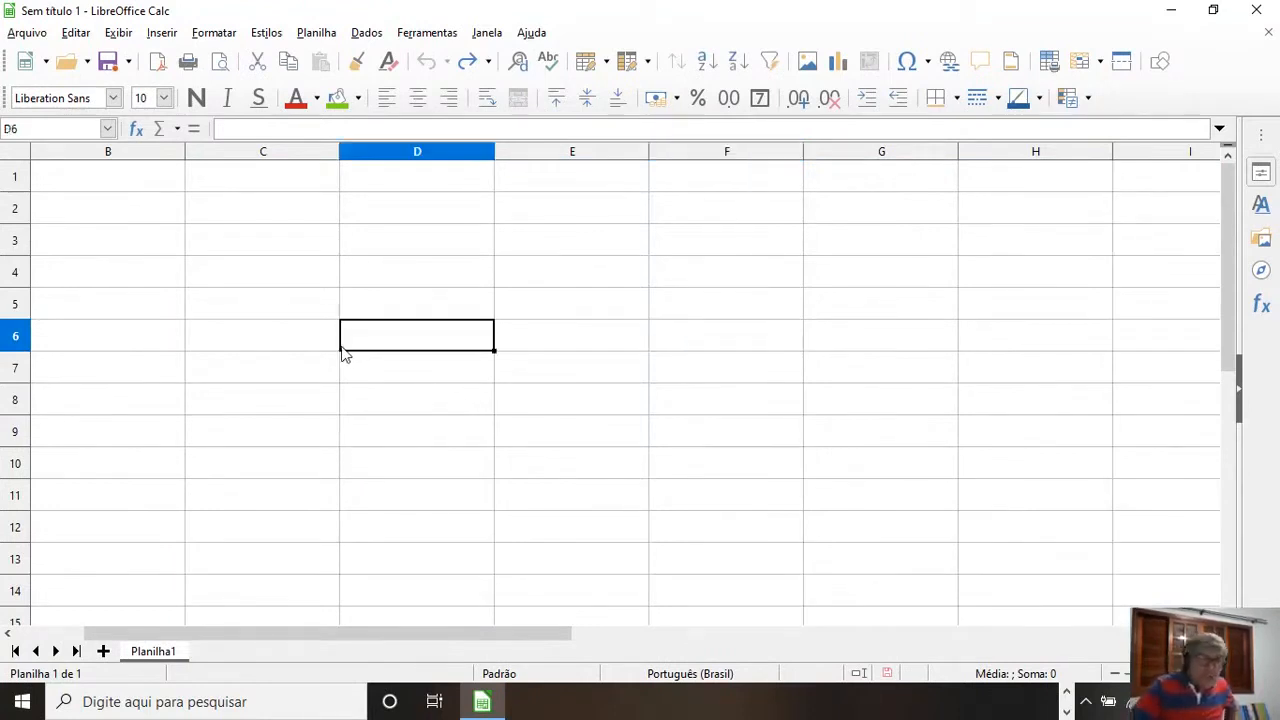
{"action": "left_click", "coordinate": [203, 283]}
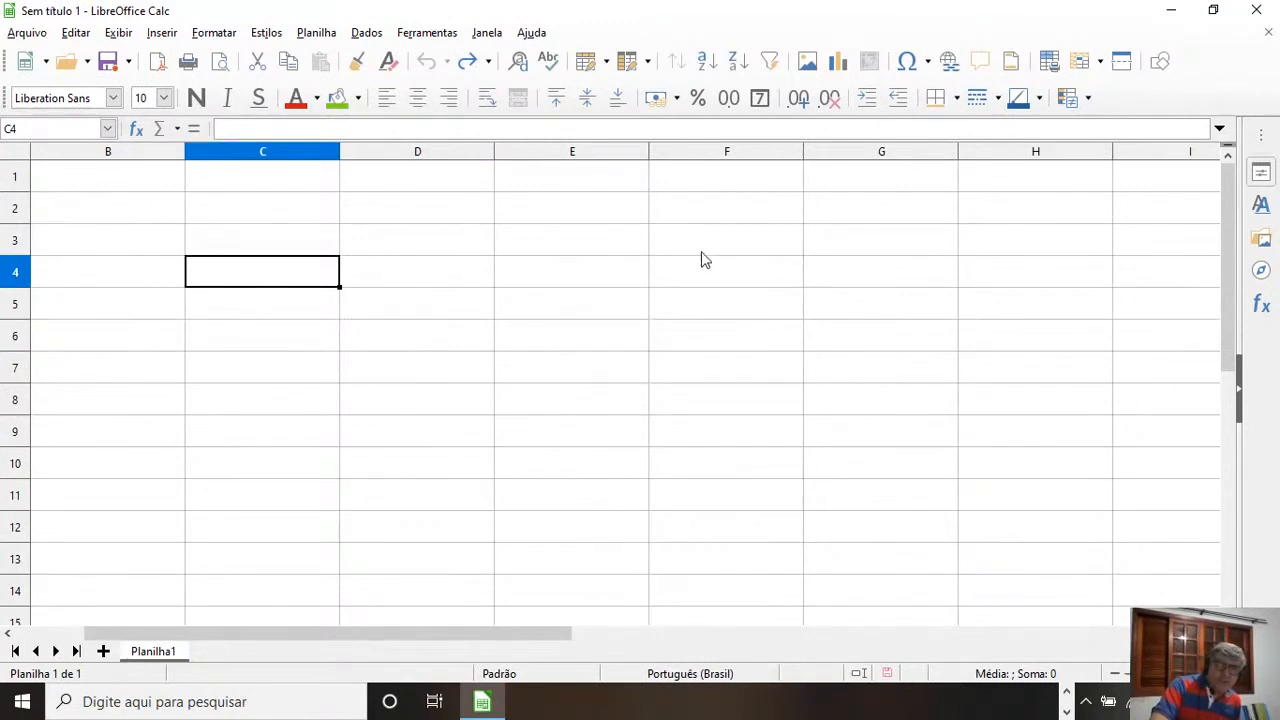
Step: Enter "Brasil" in cell D4 and "Argentina" in cell E5
{"action": "left_click", "coordinate": [287, 312]}
{"action": "left_click", "coordinate": [398, 289]}
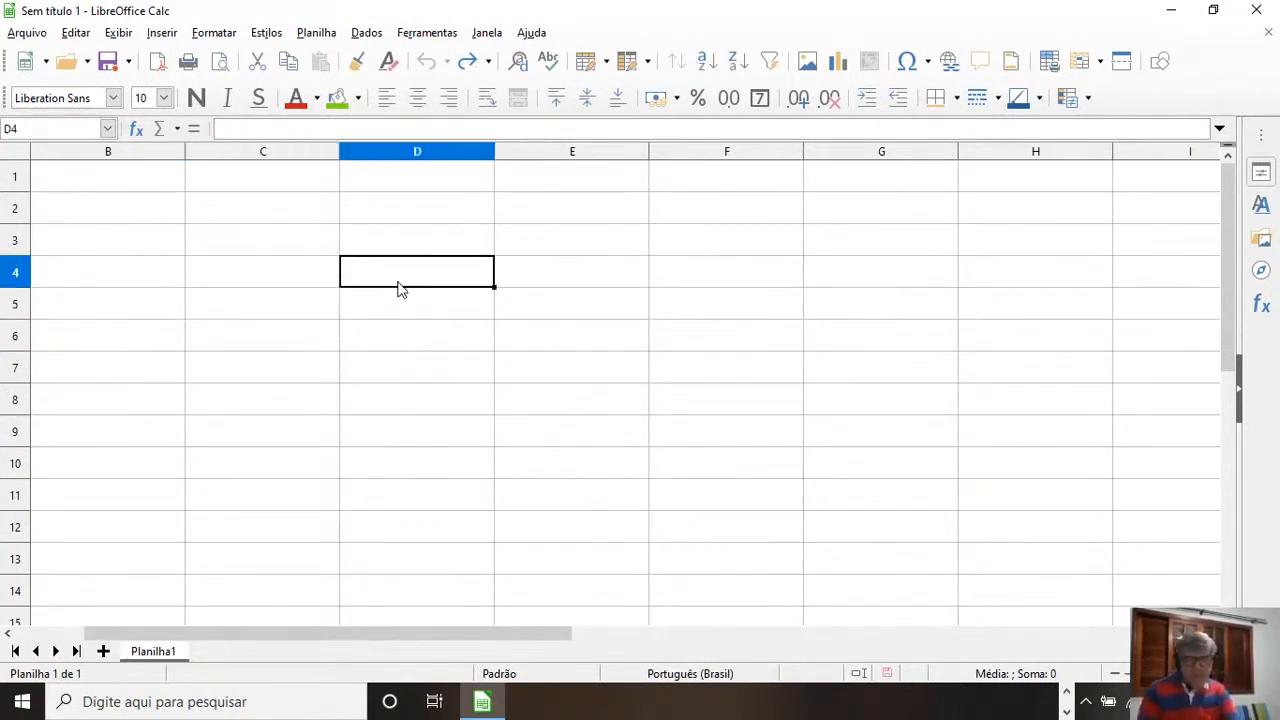
{"action": "type", "text": "bRA"}
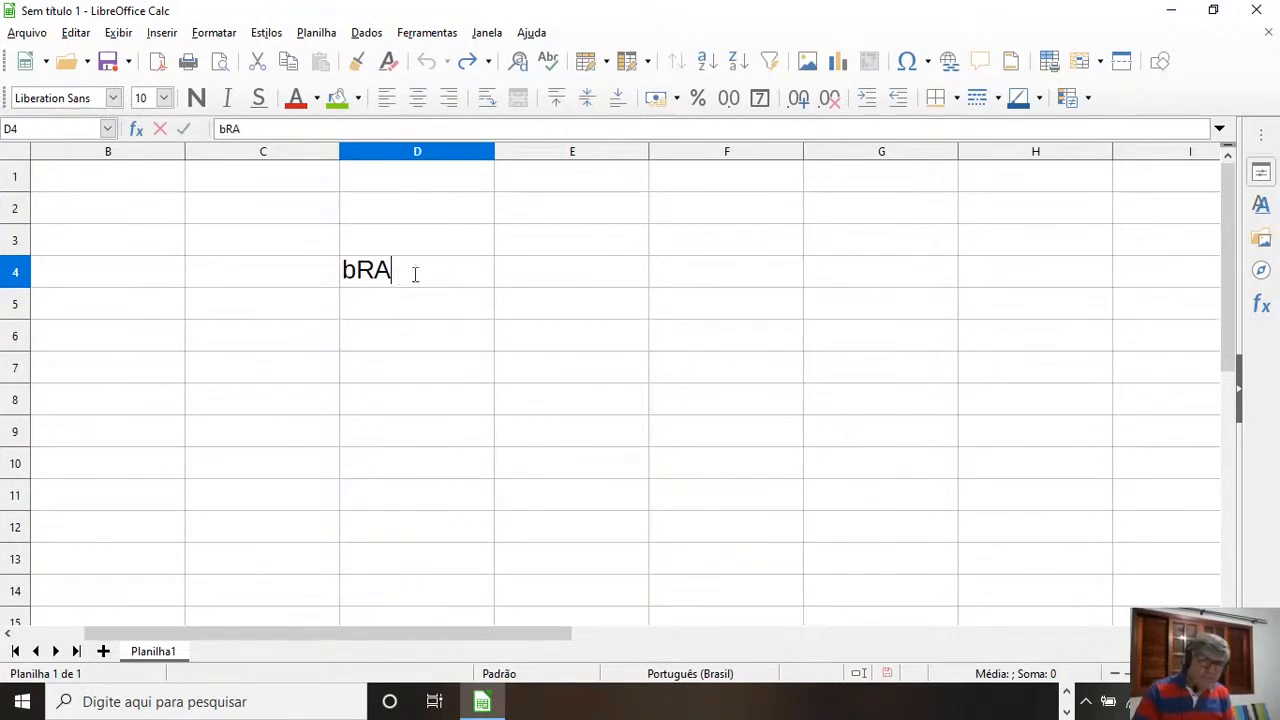
{"action": "key", "text": "BackSpace"}
{"action": "key", "text": "BackSpace"}
{"action": "key", "text": "BackSpace"}
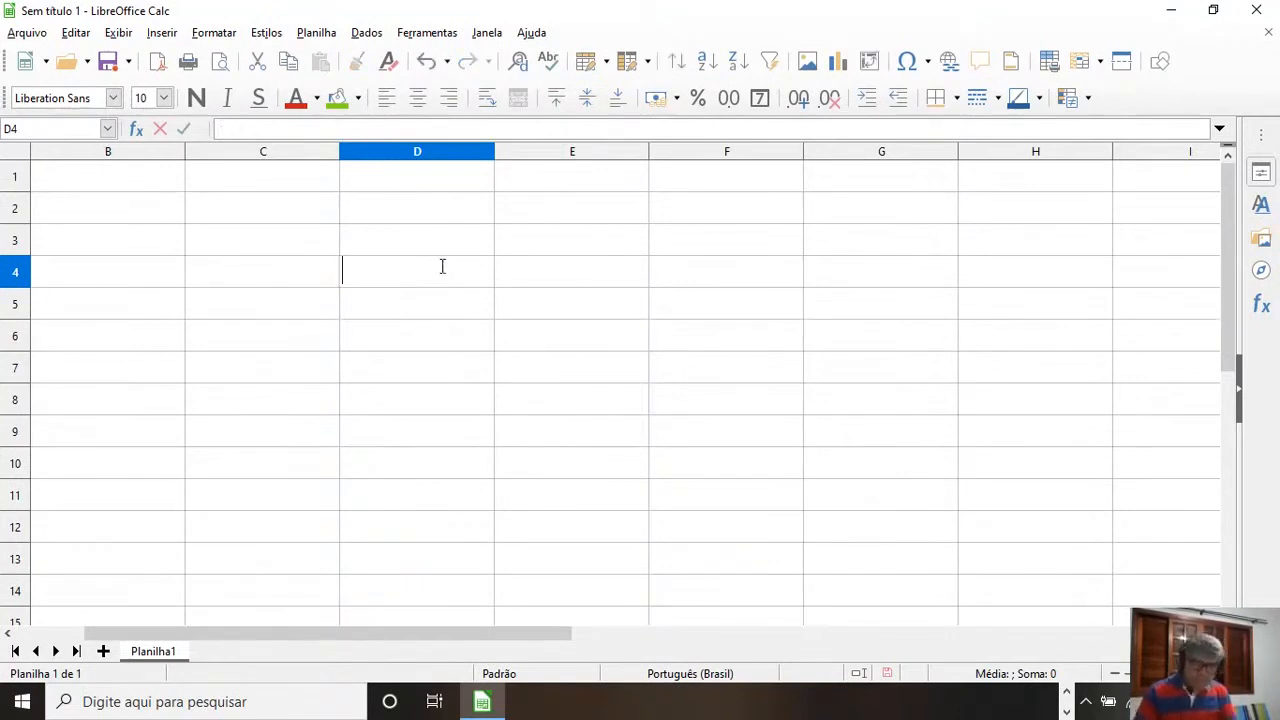
{"action": "type", "text": "Brasil"}
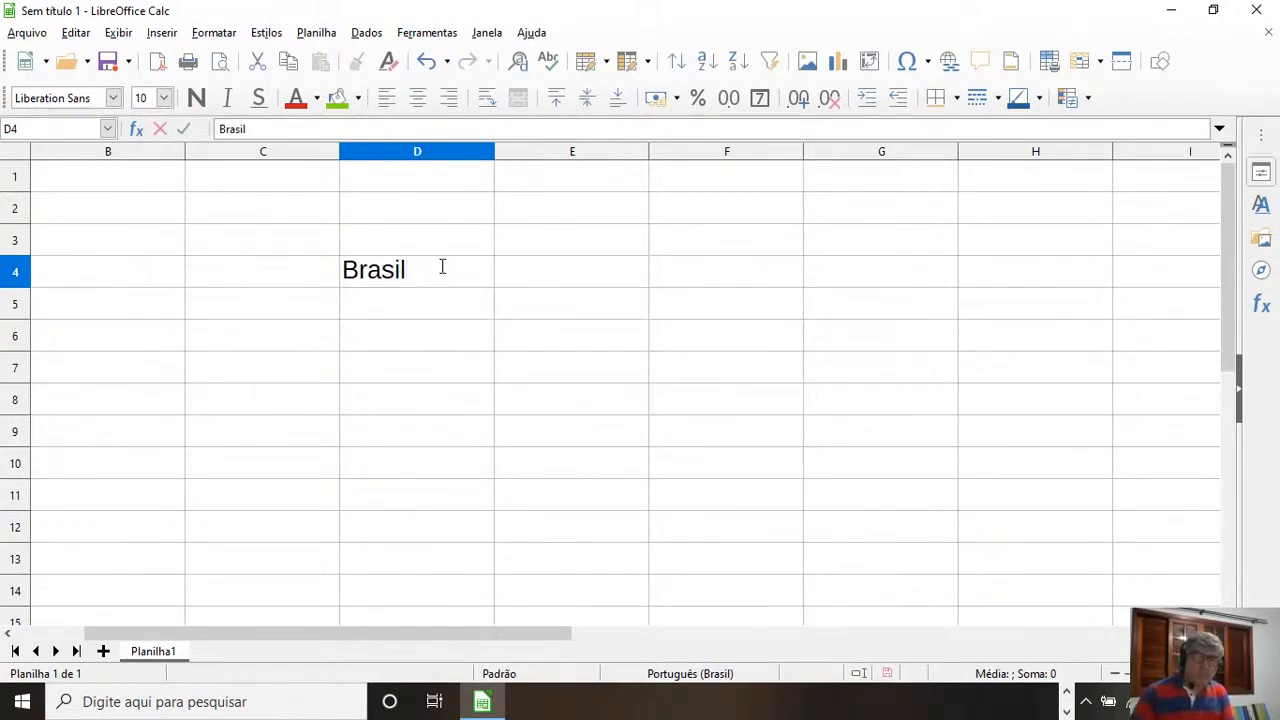
{"action": "left_click", "coordinate": [538, 309]}
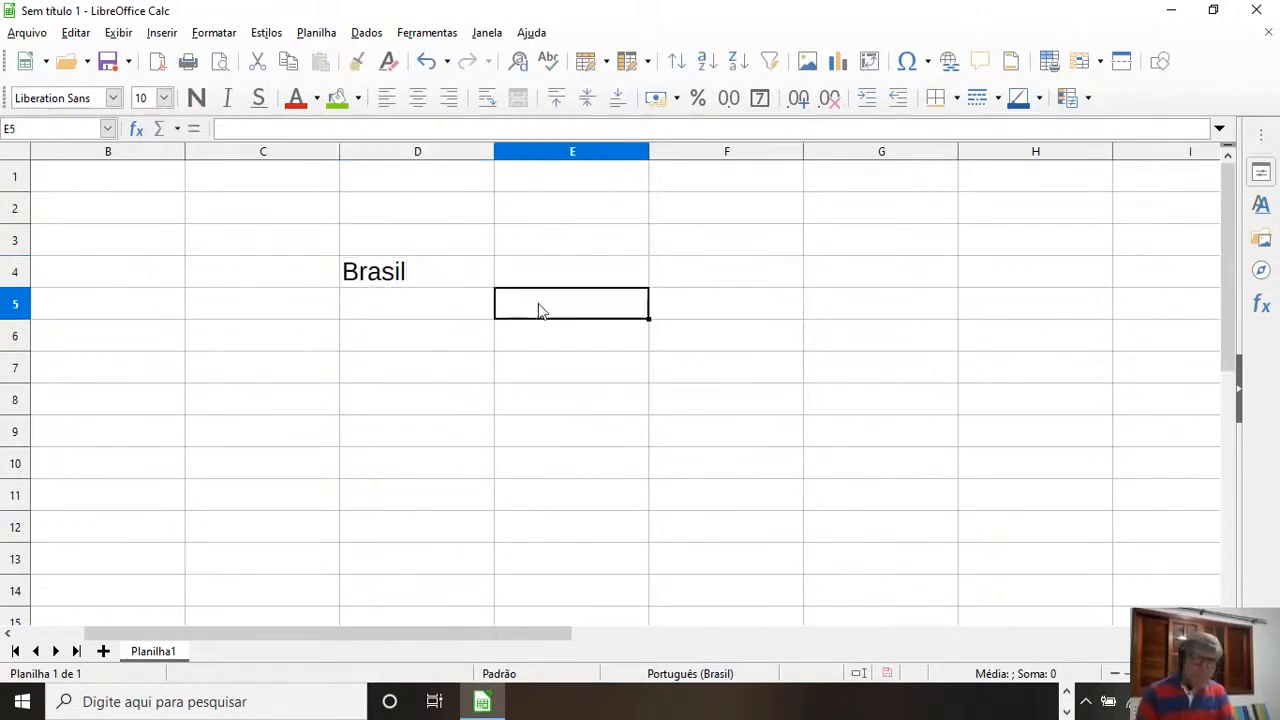
{"action": "type", "text": "Argentina"}
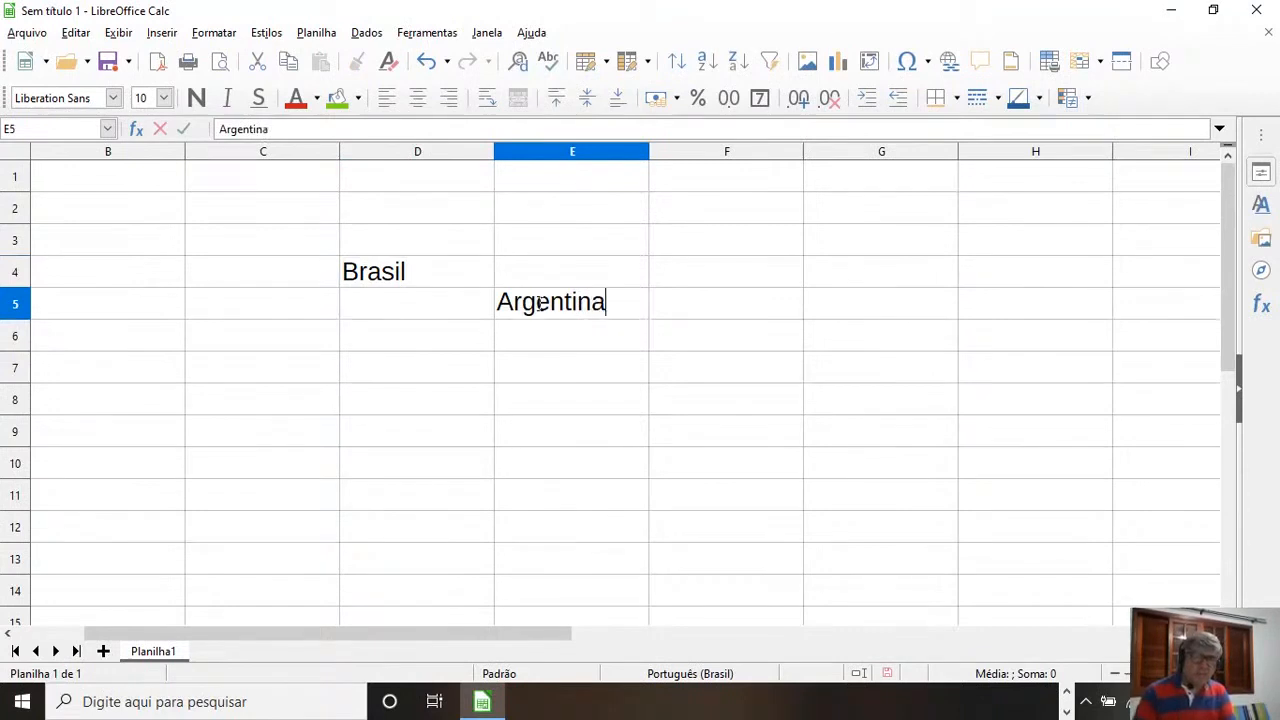
Step: Set the font of the empty cell D7 to Mistral, leaving the other cells' font alone
{"action": "left_click", "coordinate": [482, 366]}
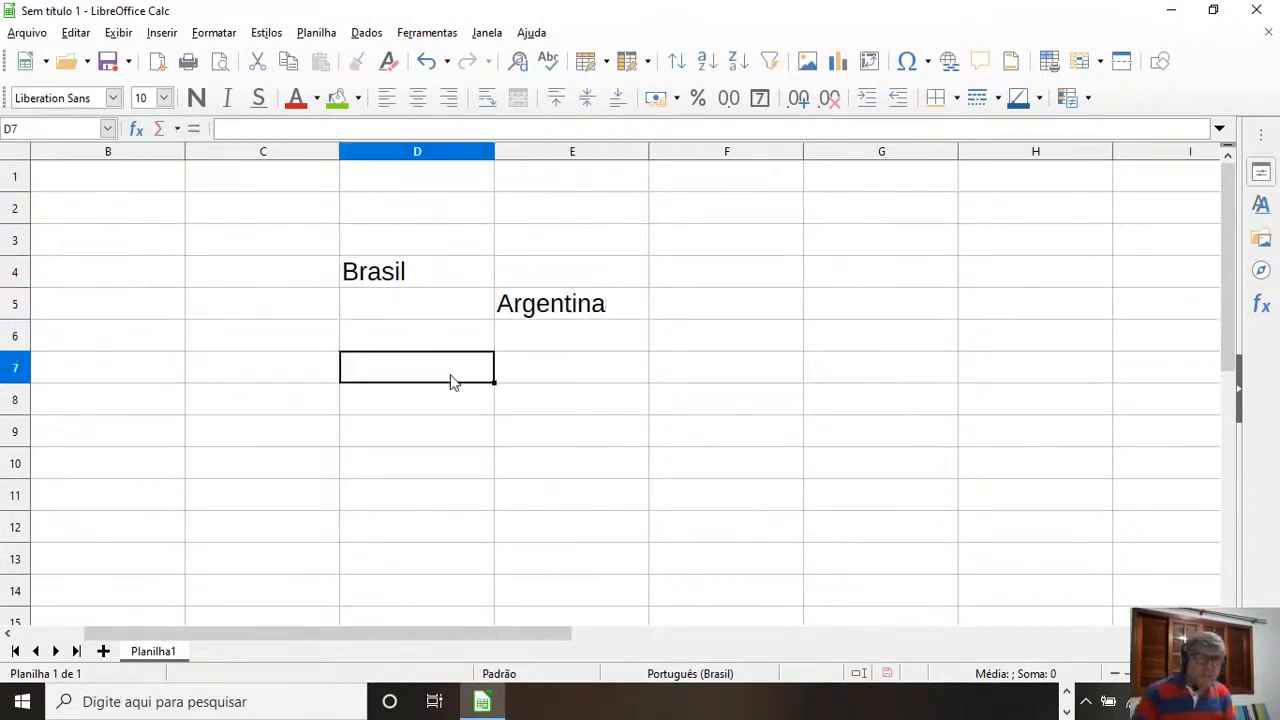
{"action": "left_click", "coordinate": [112, 97]}
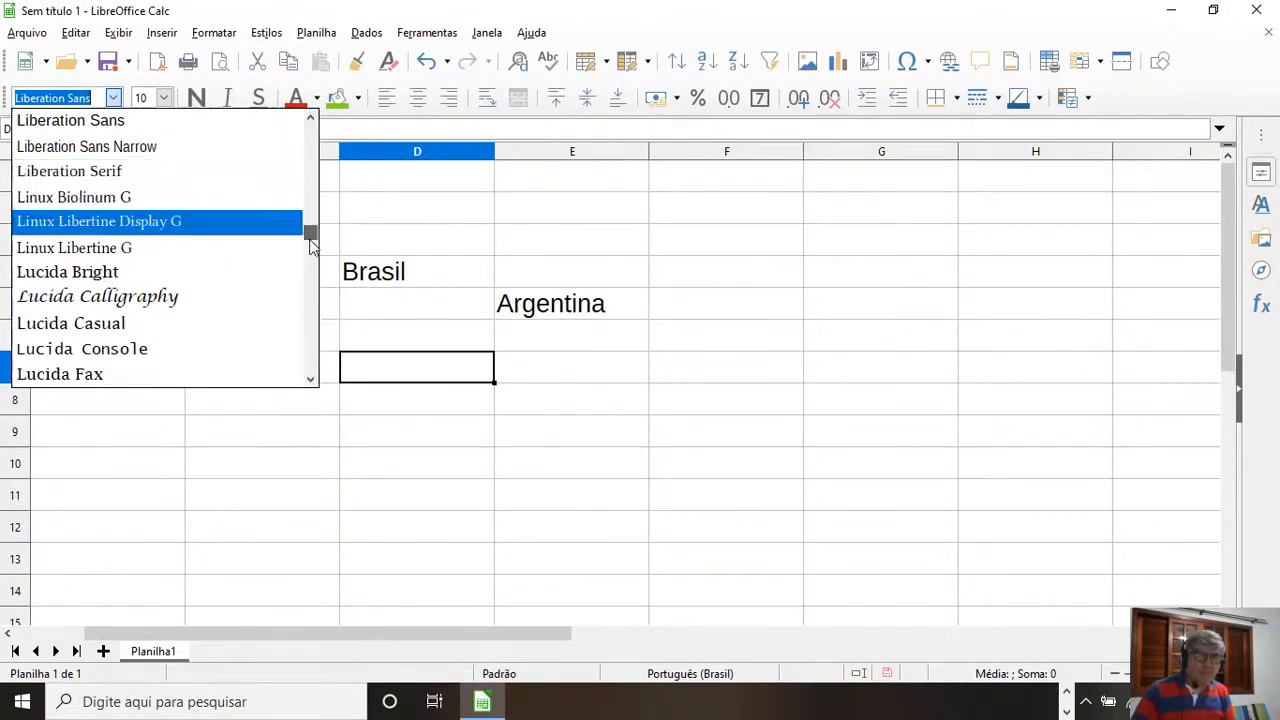
{"action": "scroll", "coordinate": [309, 262], "scroll_direction": "down", "scroll_amount": 1}
{"action": "scroll", "coordinate": [154, 246], "scroll_direction": "down", "scroll_amount": 13}
{"action": "scroll", "coordinate": [154, 246], "scroll_direction": "up", "scroll_amount": 6}
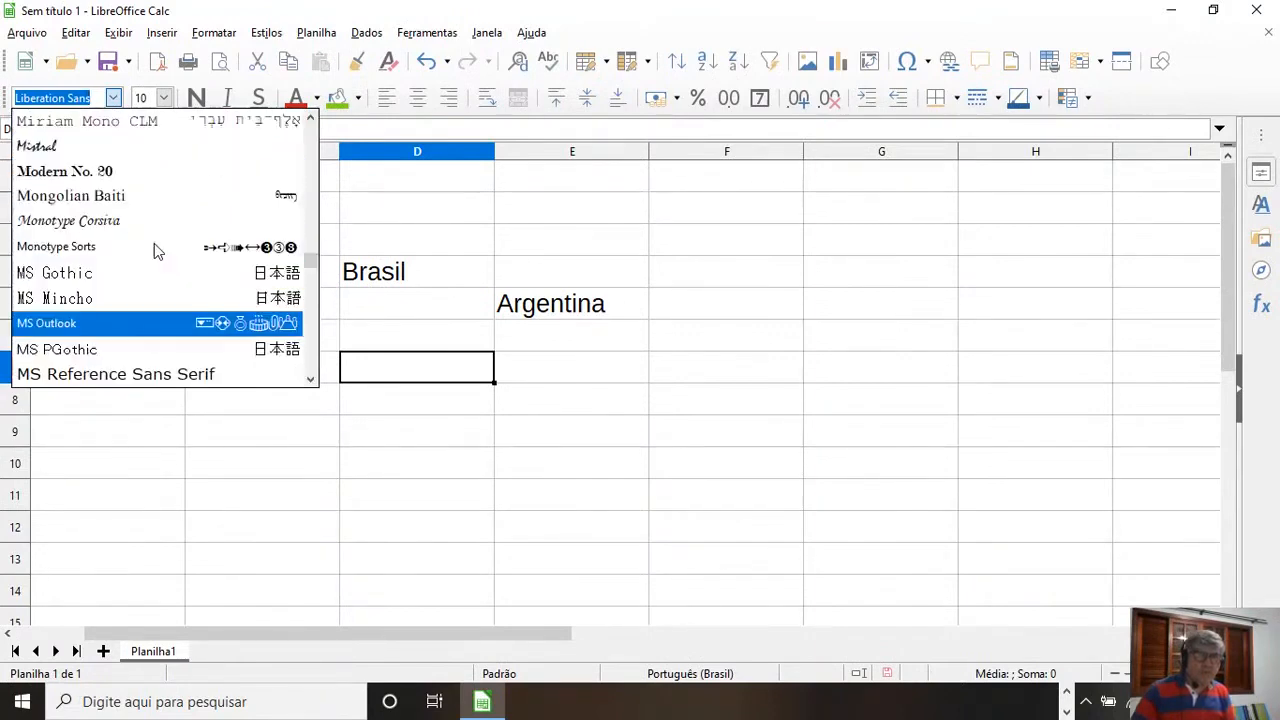
{"action": "scroll", "coordinate": [125, 250], "scroll_direction": "down", "scroll_amount": 2}
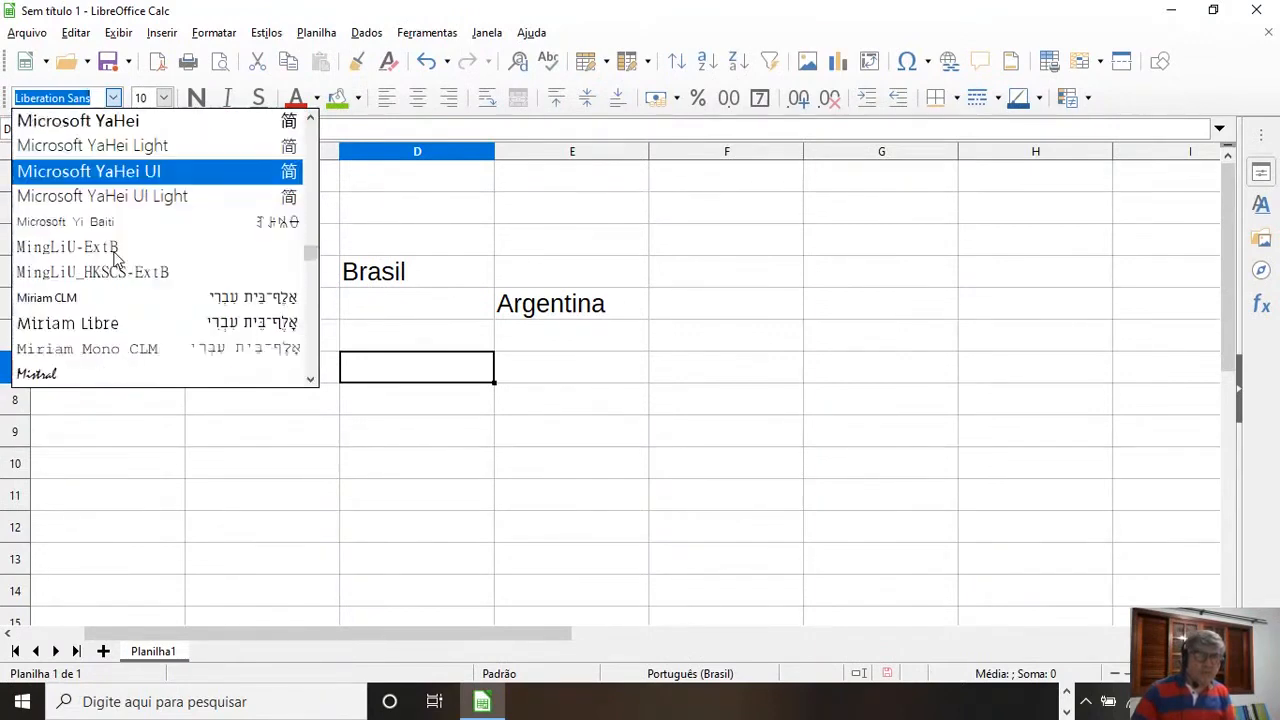
{"action": "left_click", "coordinate": [63, 375]}
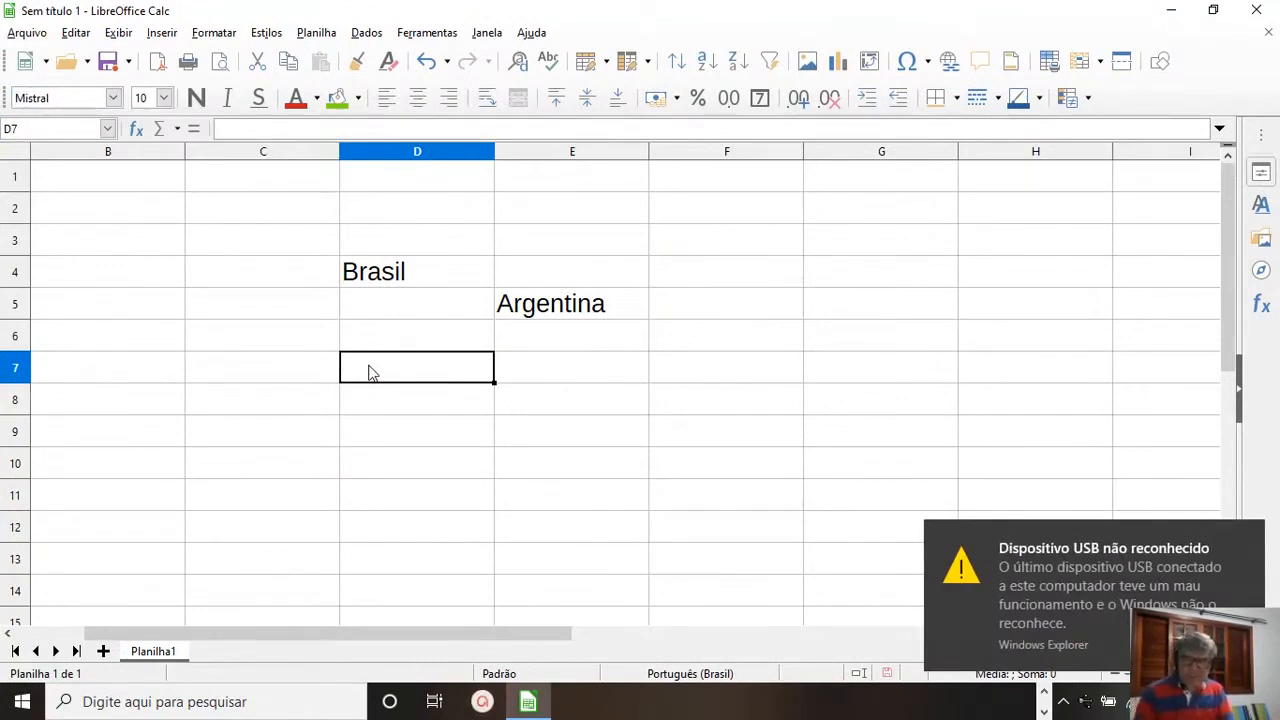
Step: Enter "Paraguai" in cell D7
{"action": "type", "text": "Paragual"}
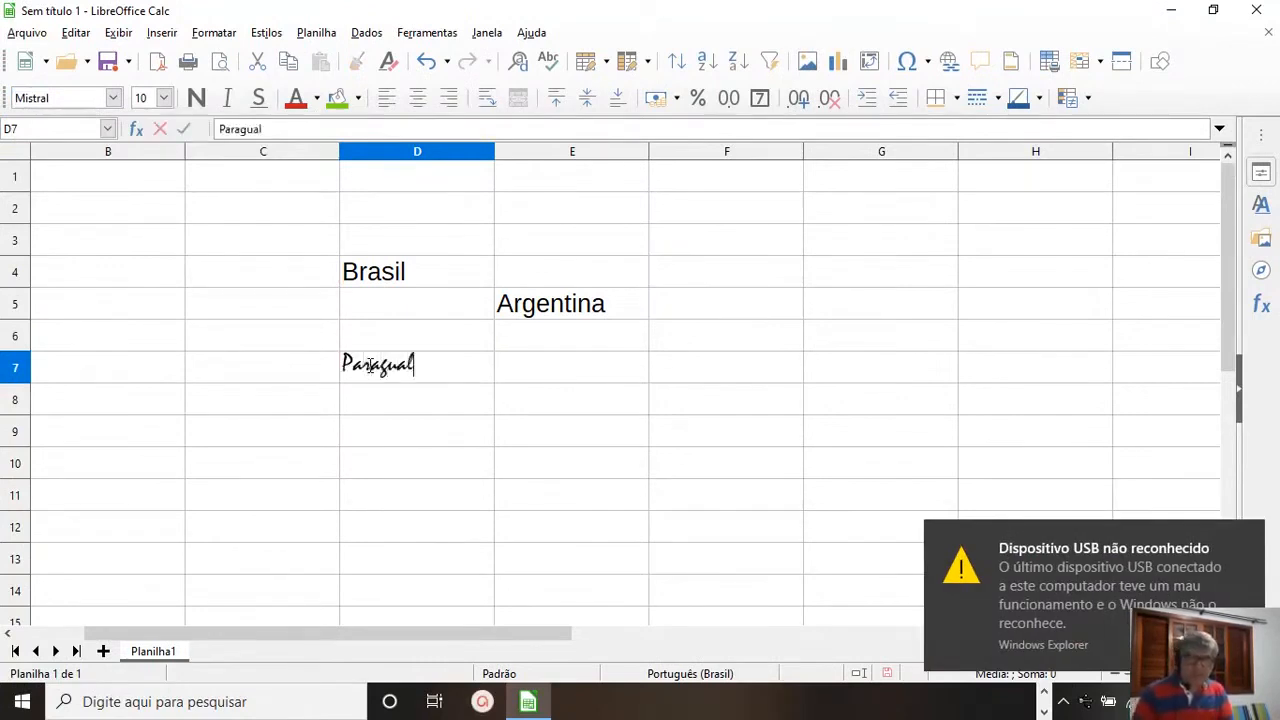
{"action": "key", "text": "BackSpace"}
{"action": "key", "text": "BackSpace"}
{"action": "type", "text": "ai"}
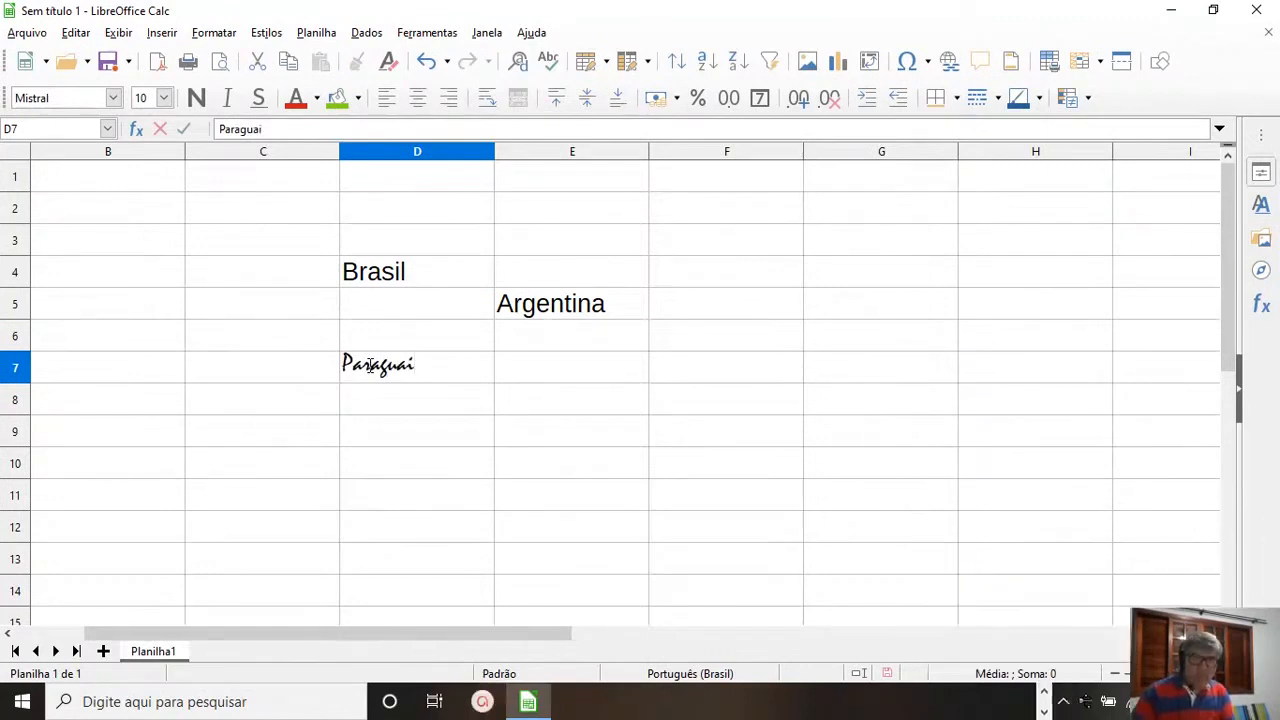
{"action": "key", "text": "Return"}
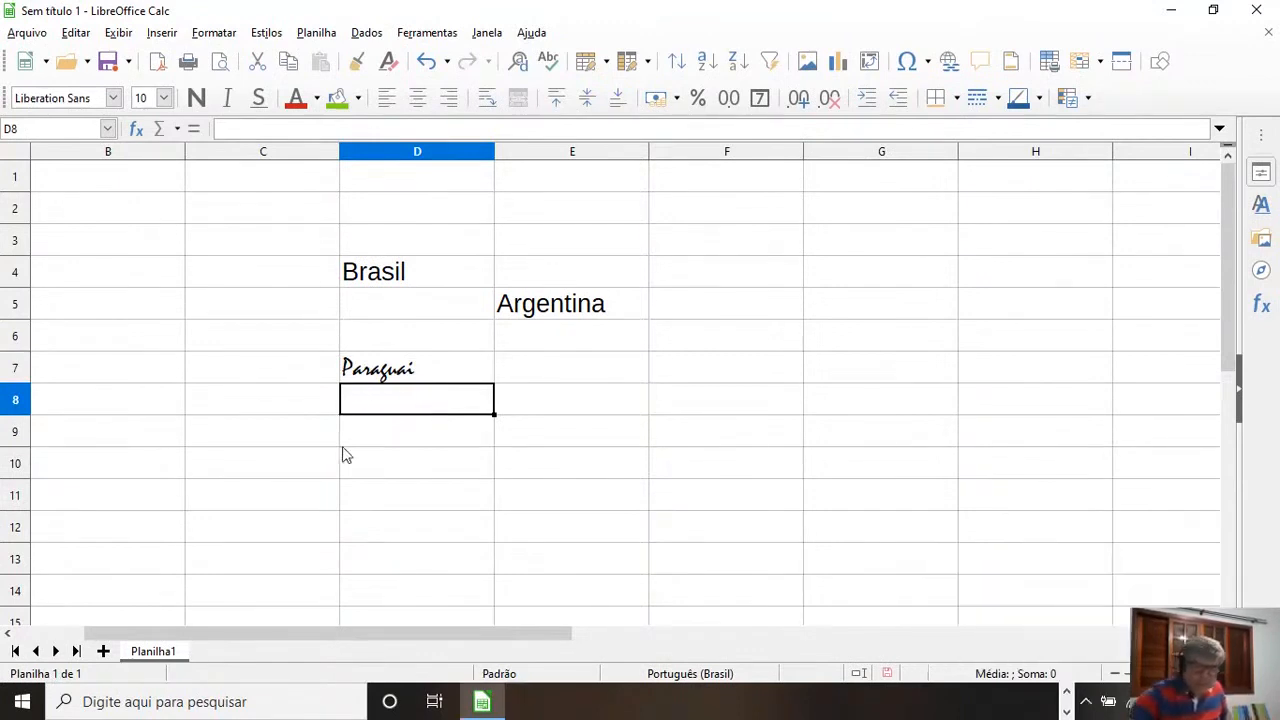
Step: Enter "Peru" in cell E8, and reselect cell D7 to compare the two cells' fonts
{"action": "left_click", "coordinate": [438, 362]}
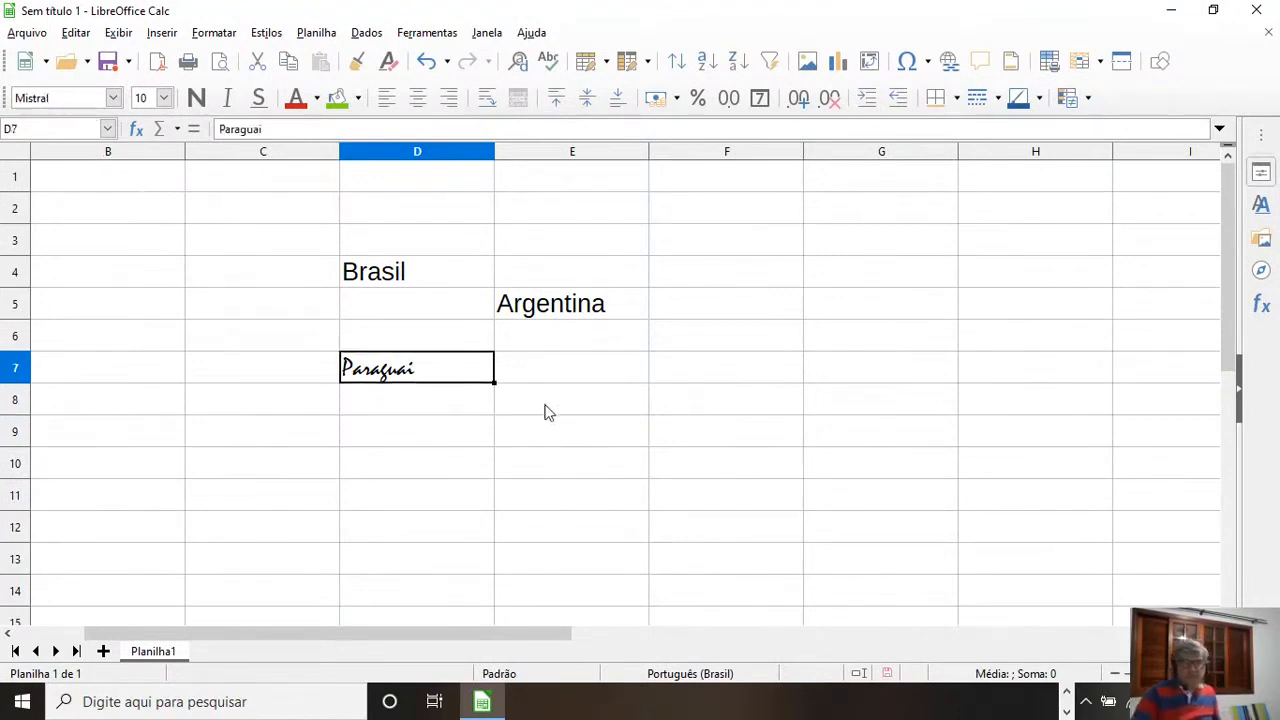
{"action": "left_click", "coordinate": [621, 408]}
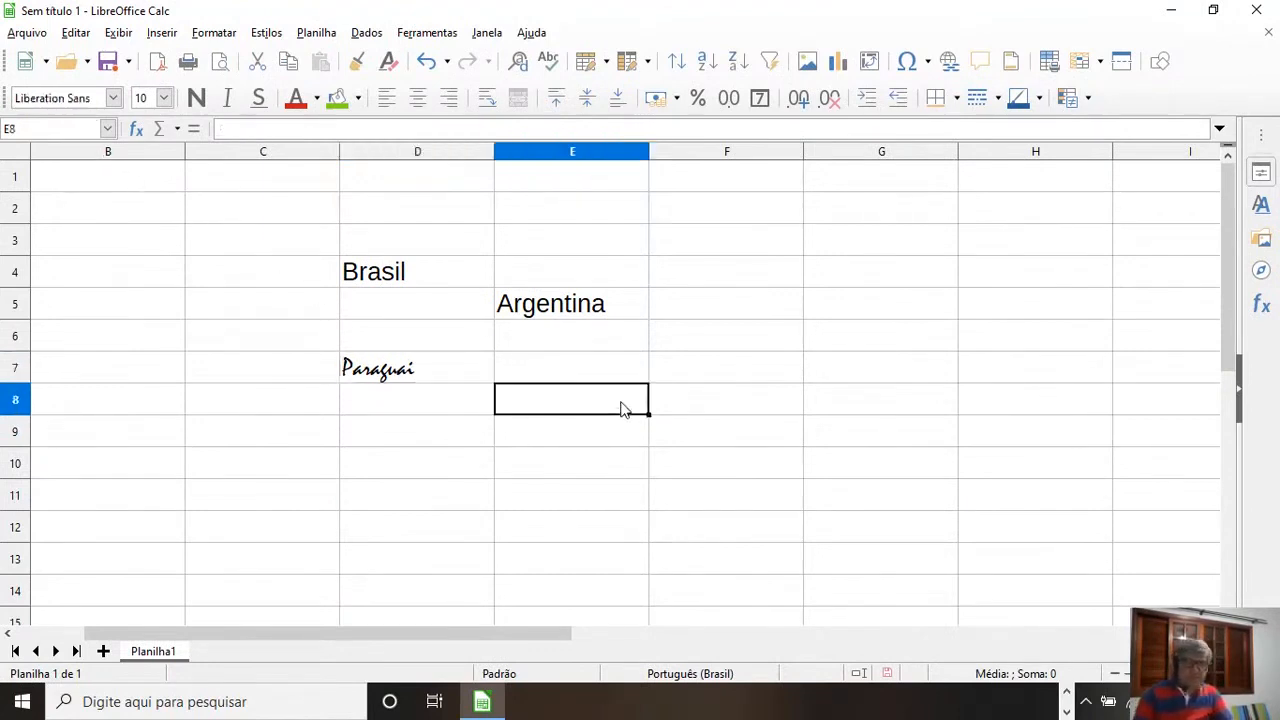
{"action": "type", "text": "Peru"}
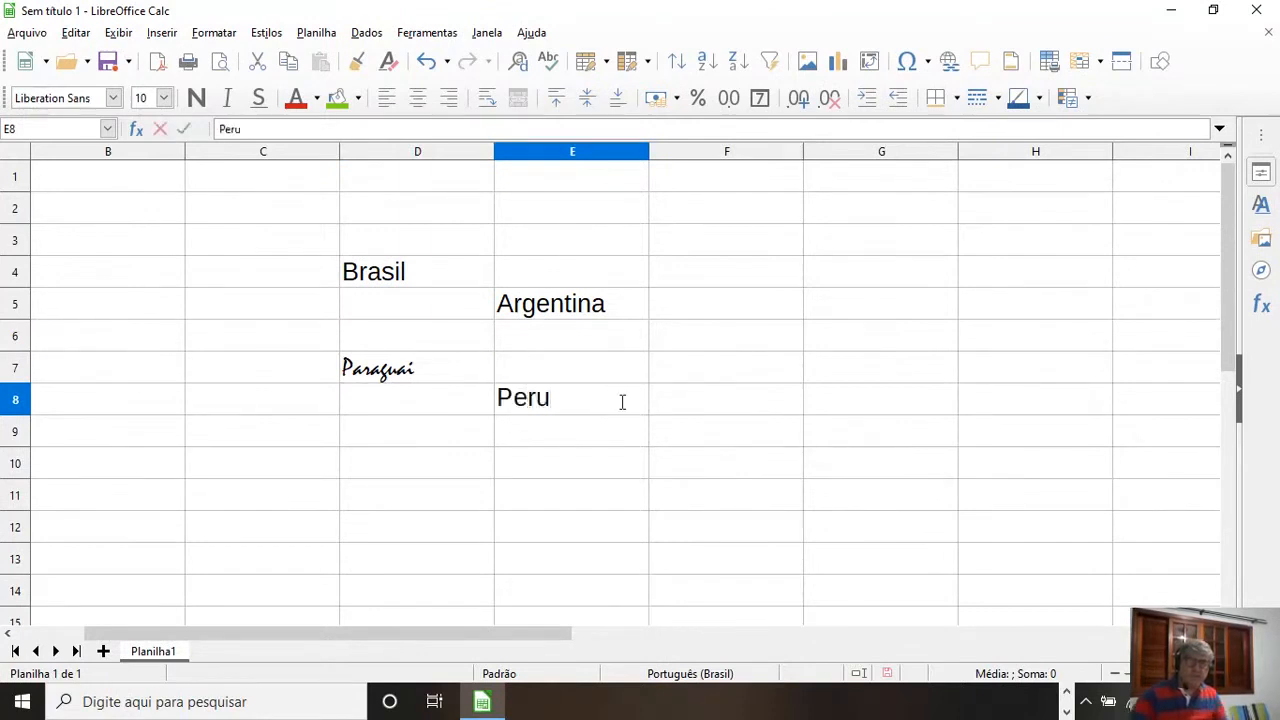
{"action": "left_click", "coordinate": [540, 492]}
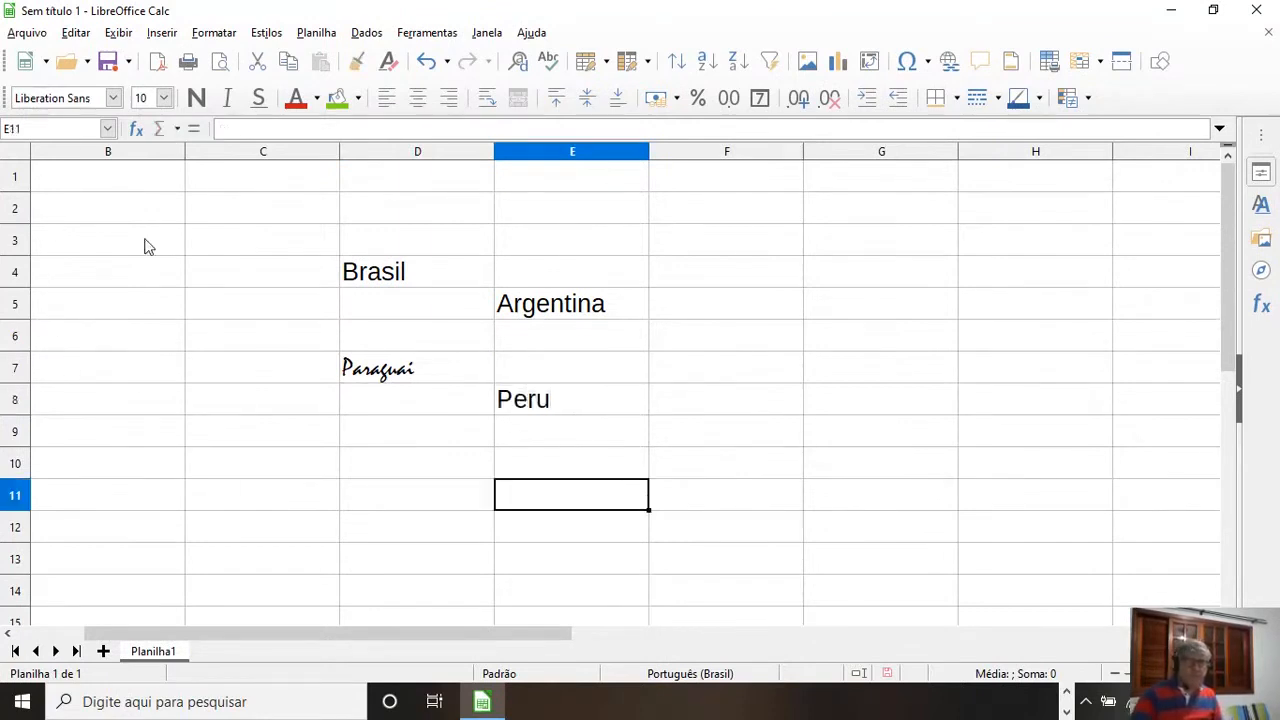
{"action": "left_click", "coordinate": [420, 371]}
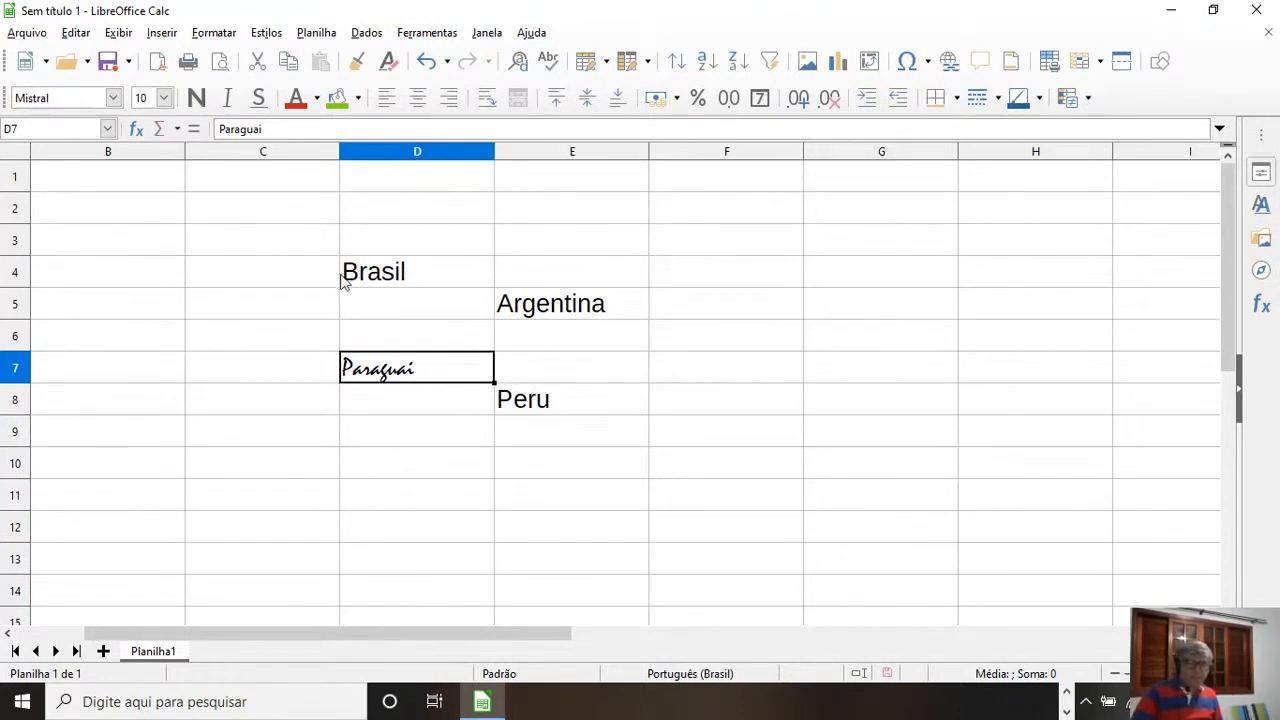
Step: Delete the contents of the range D4:E9, and clear the selection by choosing cell C6
{"action": "left_click_drag", "start_coordinate": [342, 281], "coordinate": [561, 429]}
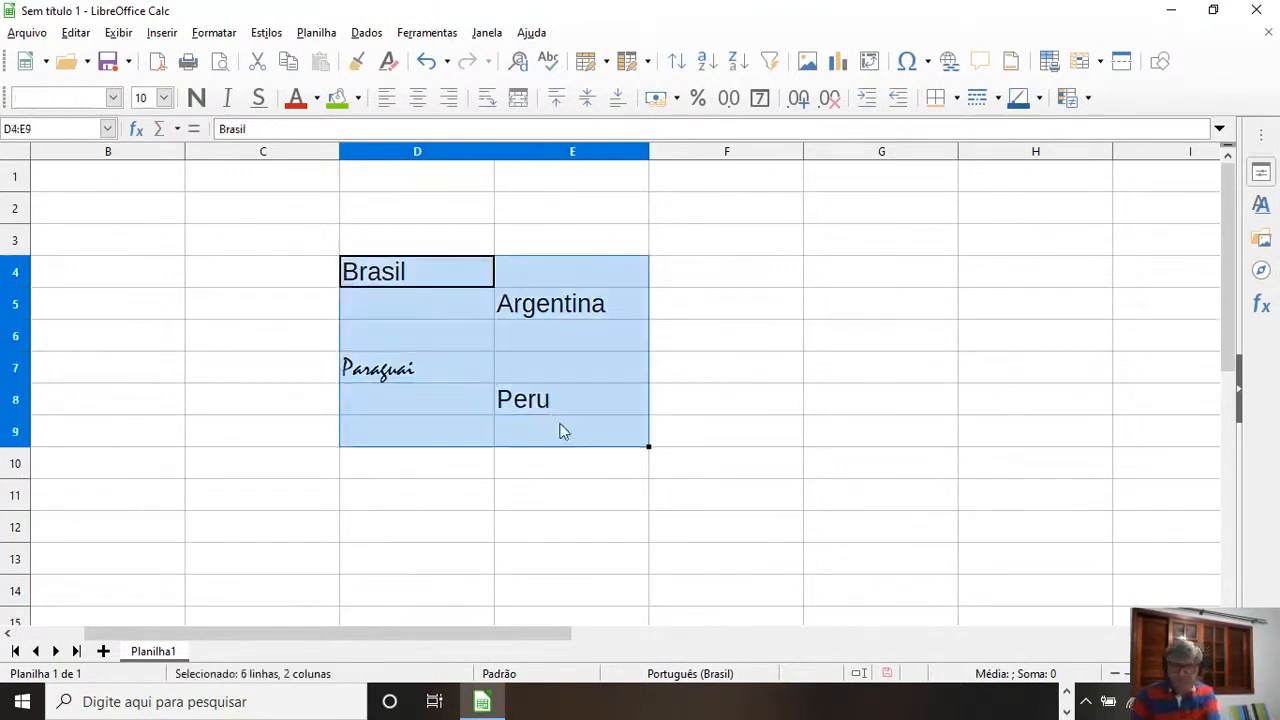
{"action": "key", "text": "Delete"}
{"action": "left_click", "coordinate": [214, 329]}
Step: Try to apply the Mistral font to the whole sheet, and set the whole sheet's font size to 14
{"action": "left_click", "coordinate": [24, 153]}
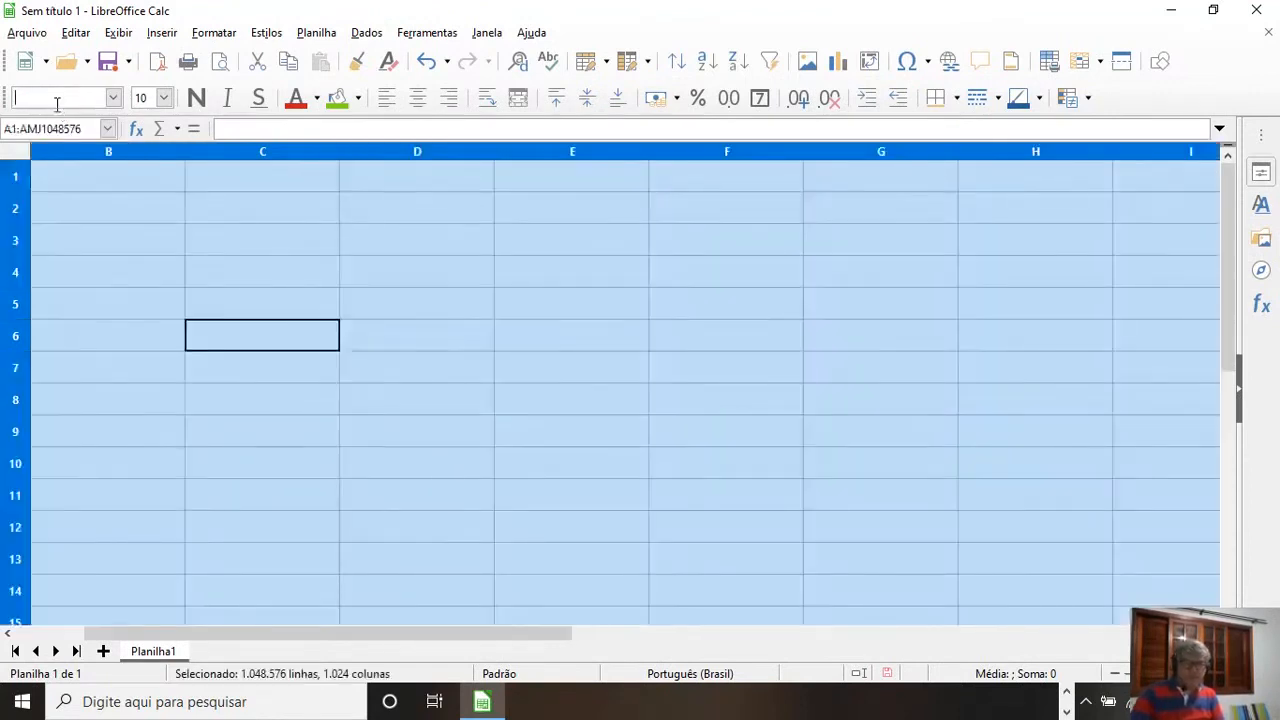
{"action": "type", "text": "Mistral"}
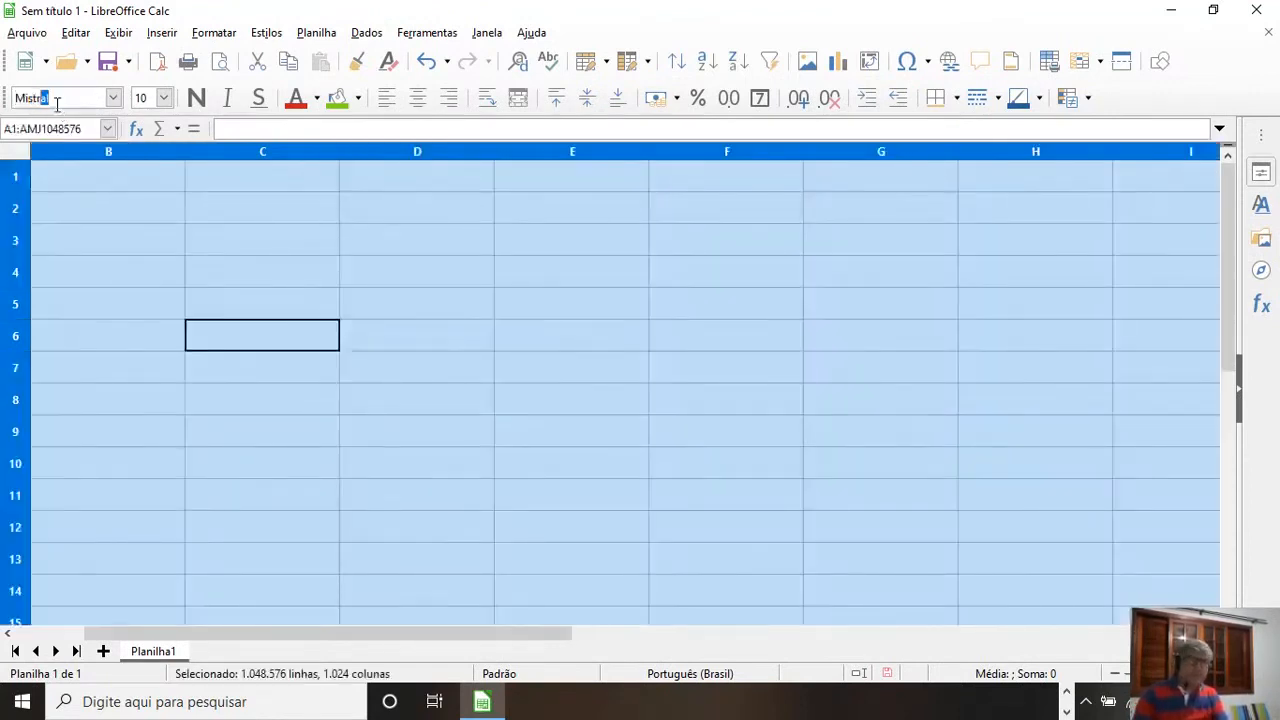
{"action": "key", "text": "Return"}
{"action": "left_click", "coordinate": [163, 97]}
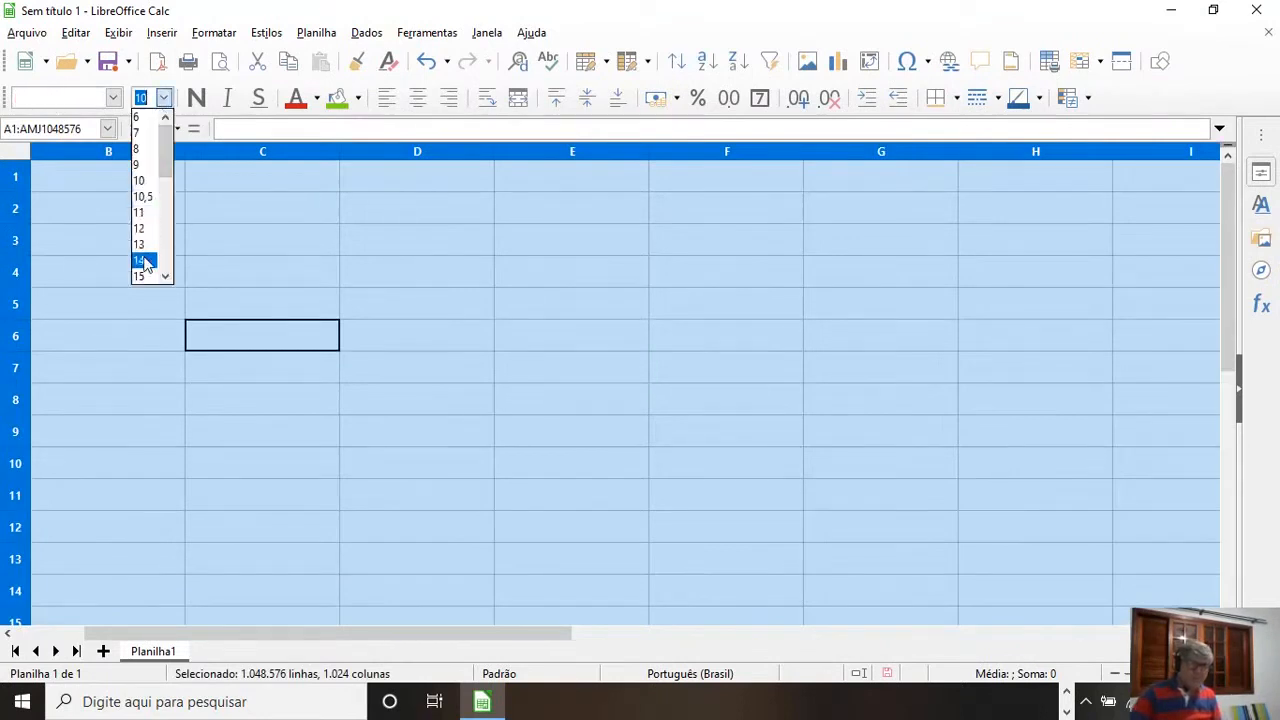
{"action": "left_click", "coordinate": [142, 260]}
{"action": "left_click", "coordinate": [213, 258]}
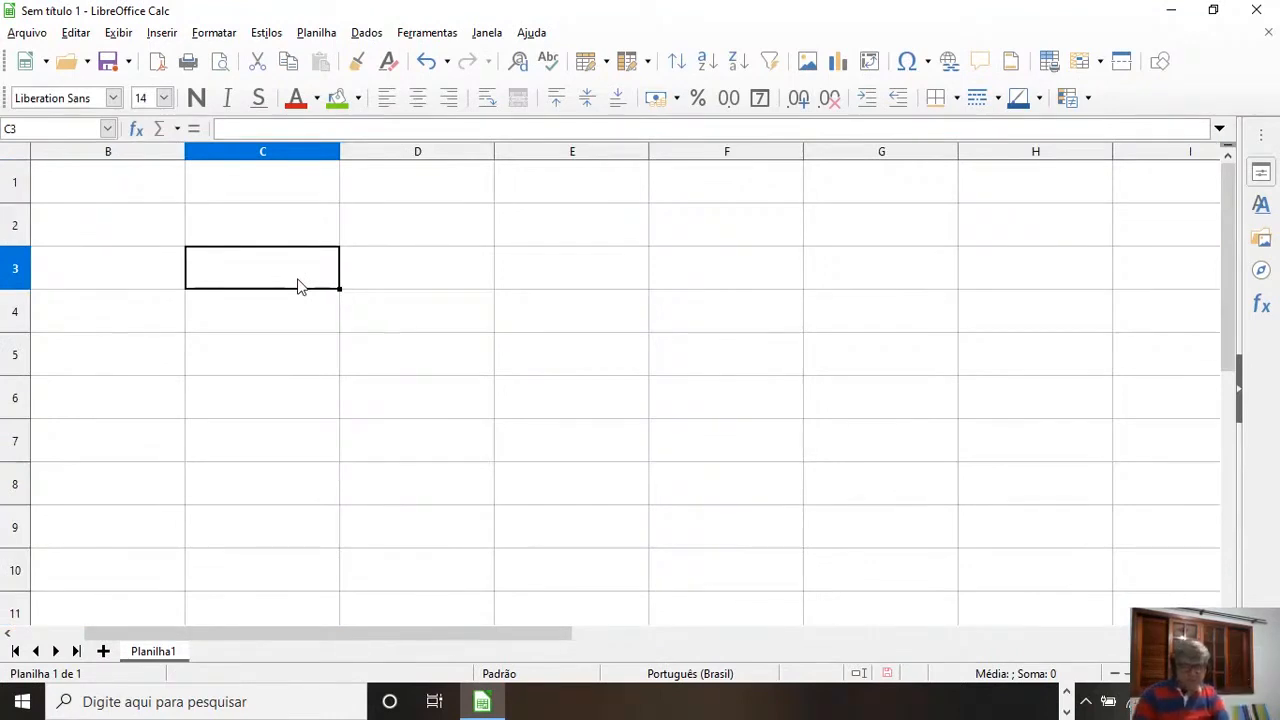
{"action": "type", "text": "Bra"}
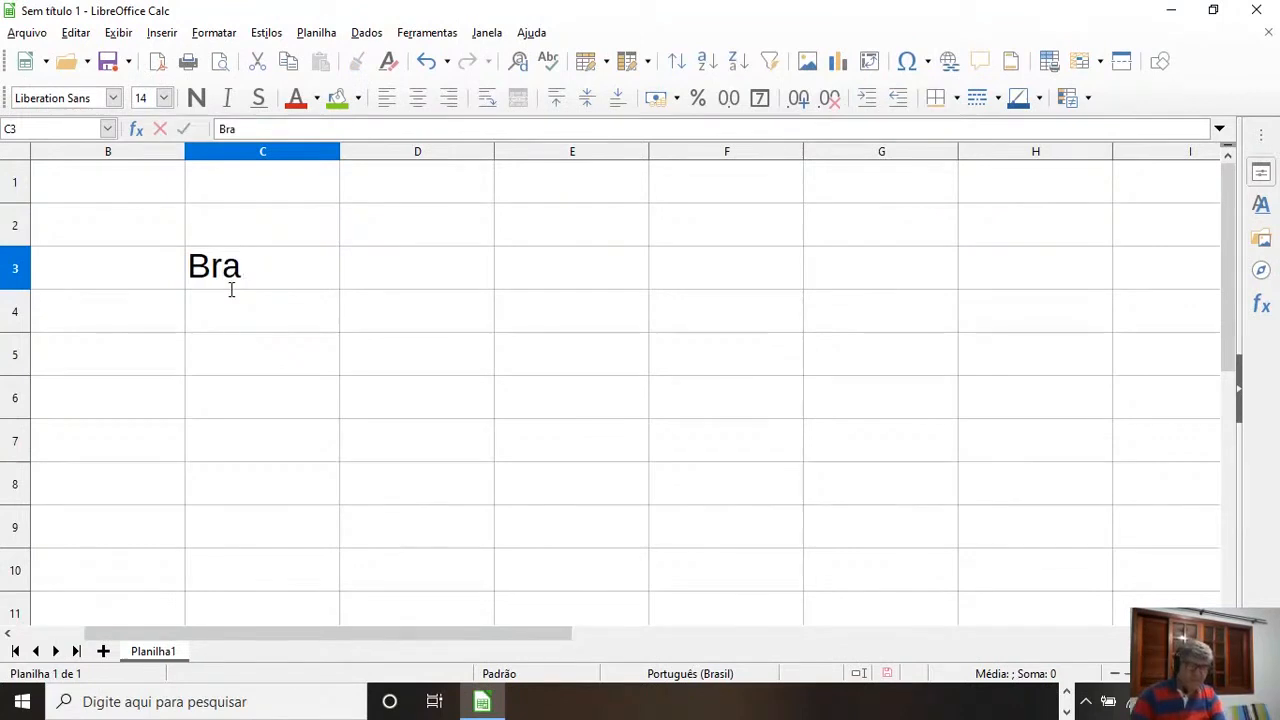
{"action": "key", "text": "BackSpace"}
{"action": "key", "text": "BackSpace"}
{"action": "key", "text": "BackSpace"}
{"action": "left_click", "coordinate": [103, 266]}
Step: Select the whole sheet and apply the Mistral font to all its cells
{"action": "left_click", "coordinate": [30, 152]}
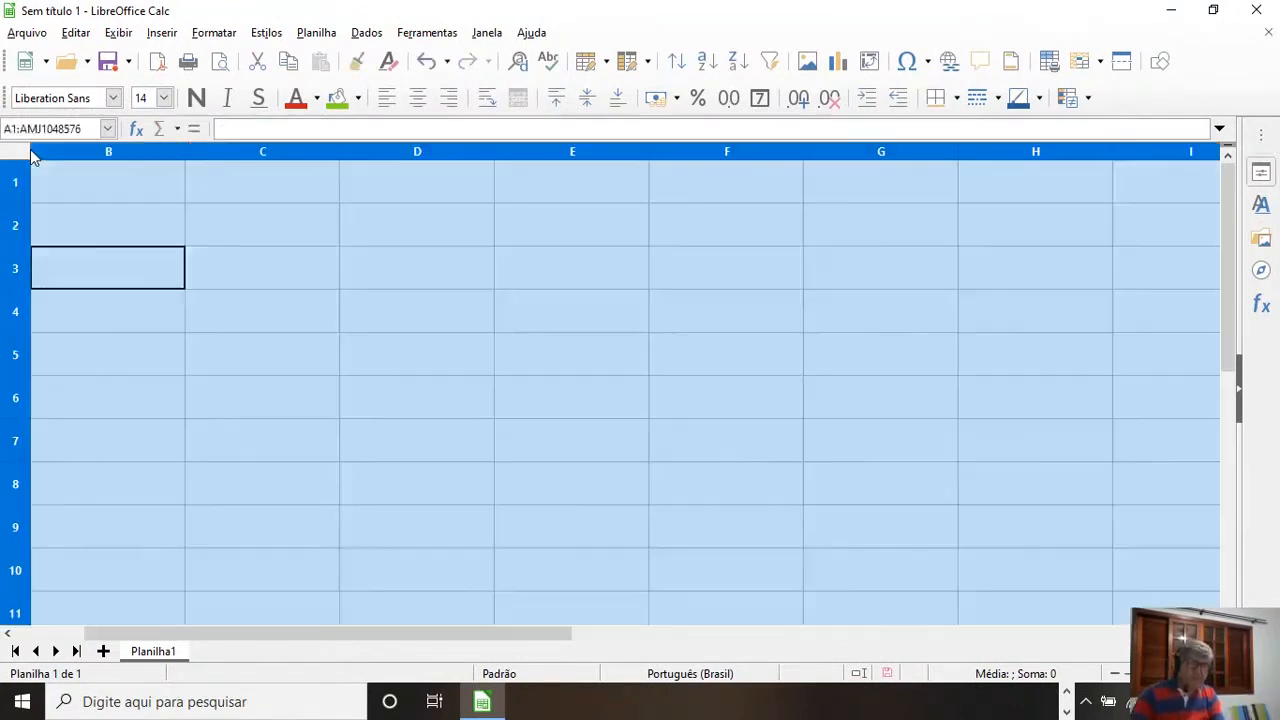
{"action": "left_click", "coordinate": [113, 97]}
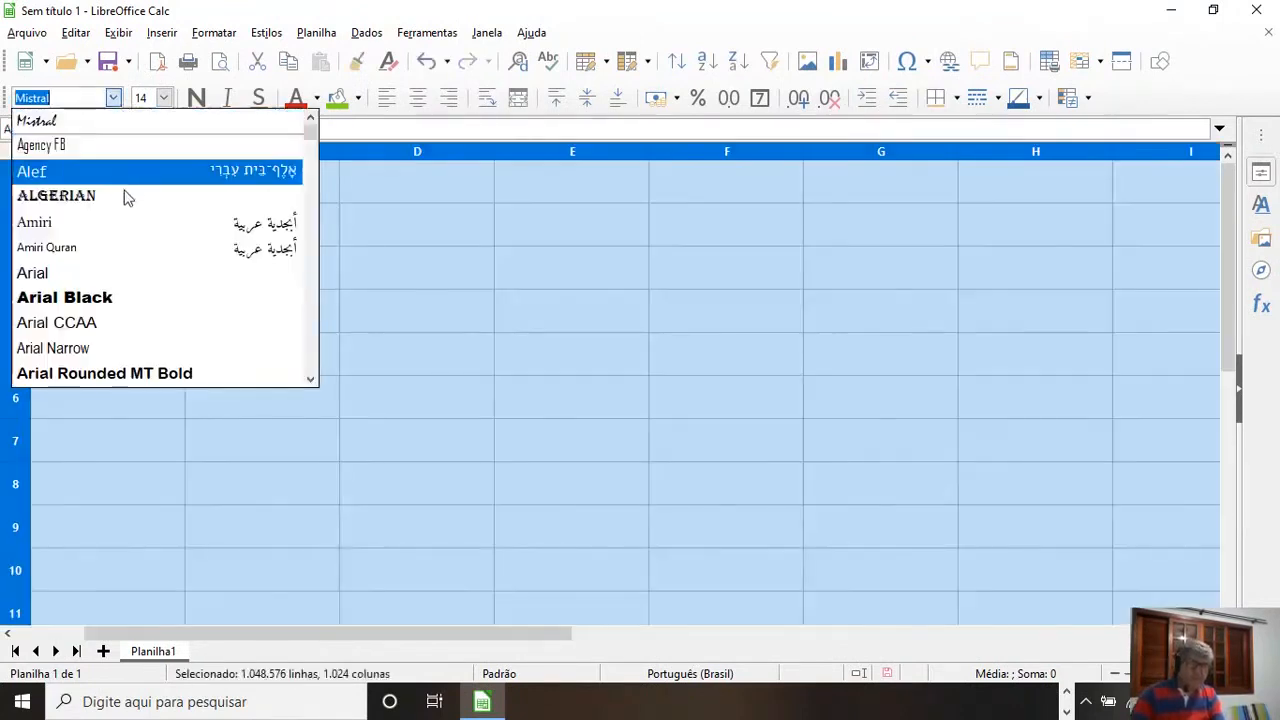
{"action": "scroll", "coordinate": [125, 197], "scroll_direction": "down", "scroll_amount": 13}
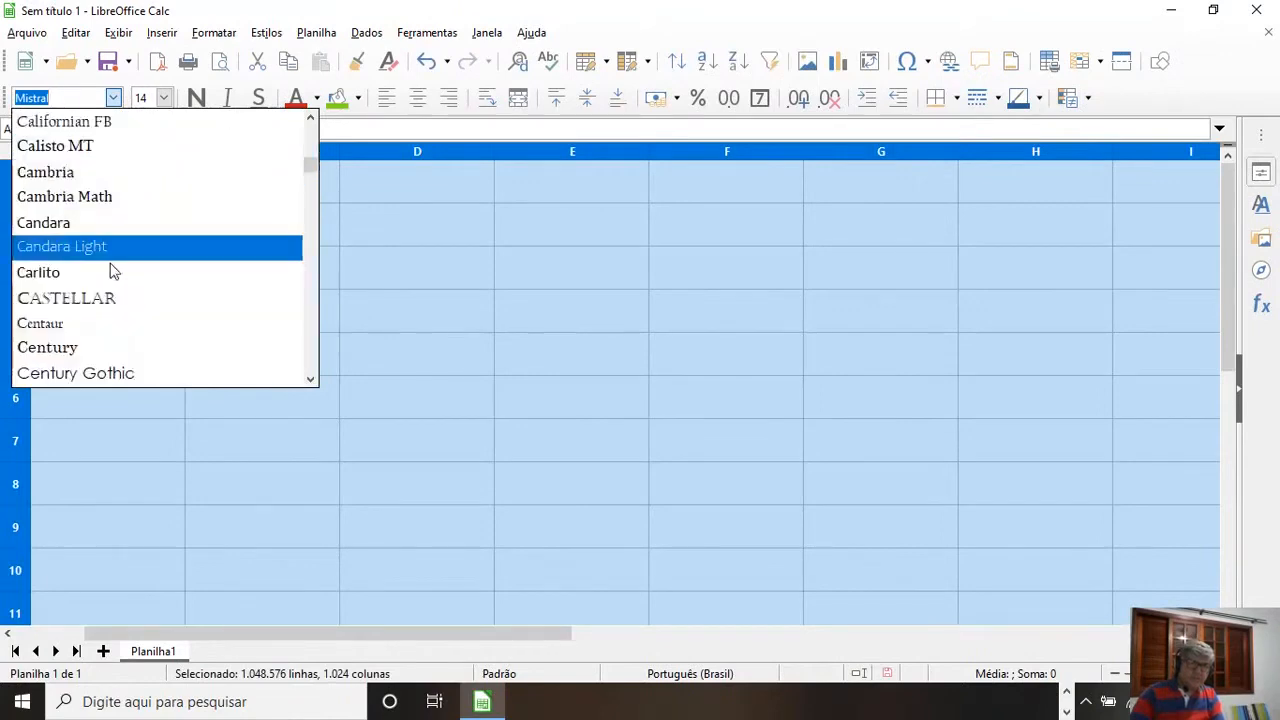
{"action": "scroll", "coordinate": [112, 270], "scroll_direction": "down", "scroll_amount": 18}
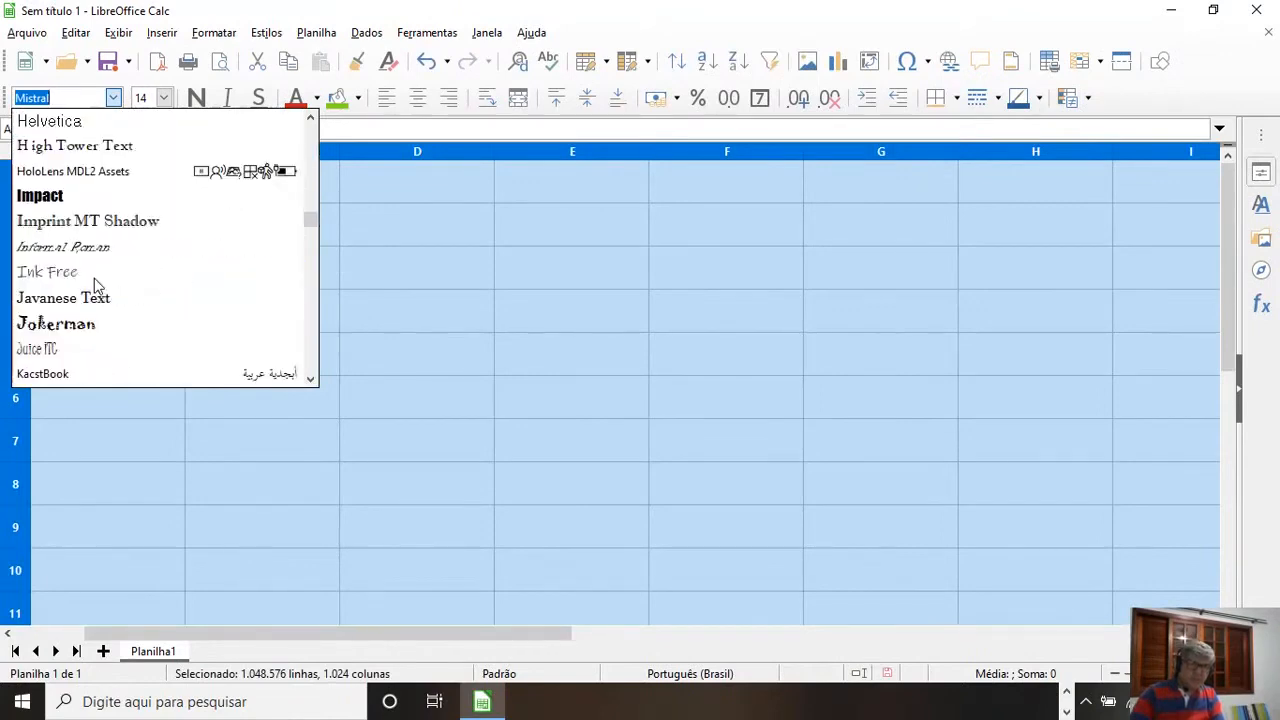
{"action": "scroll", "coordinate": [95, 285], "scroll_direction": "down", "scroll_amount": 15}
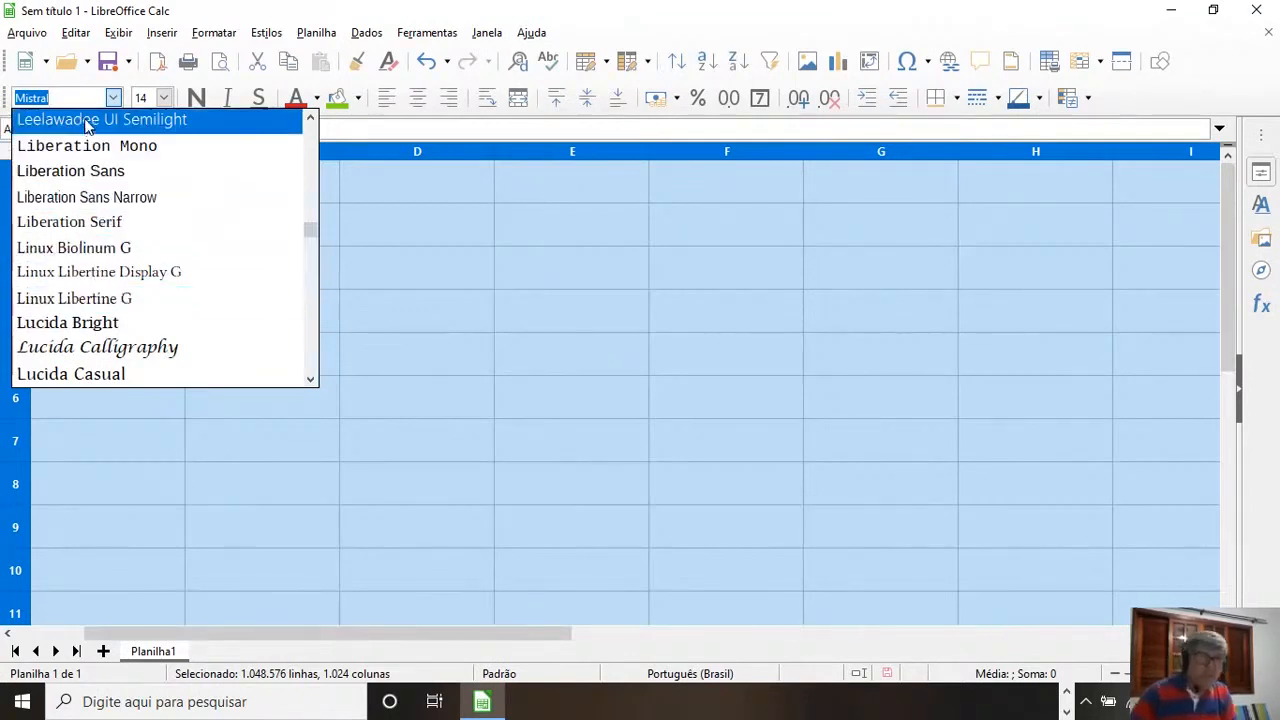
{"action": "left_click", "coordinate": [81, 104]}
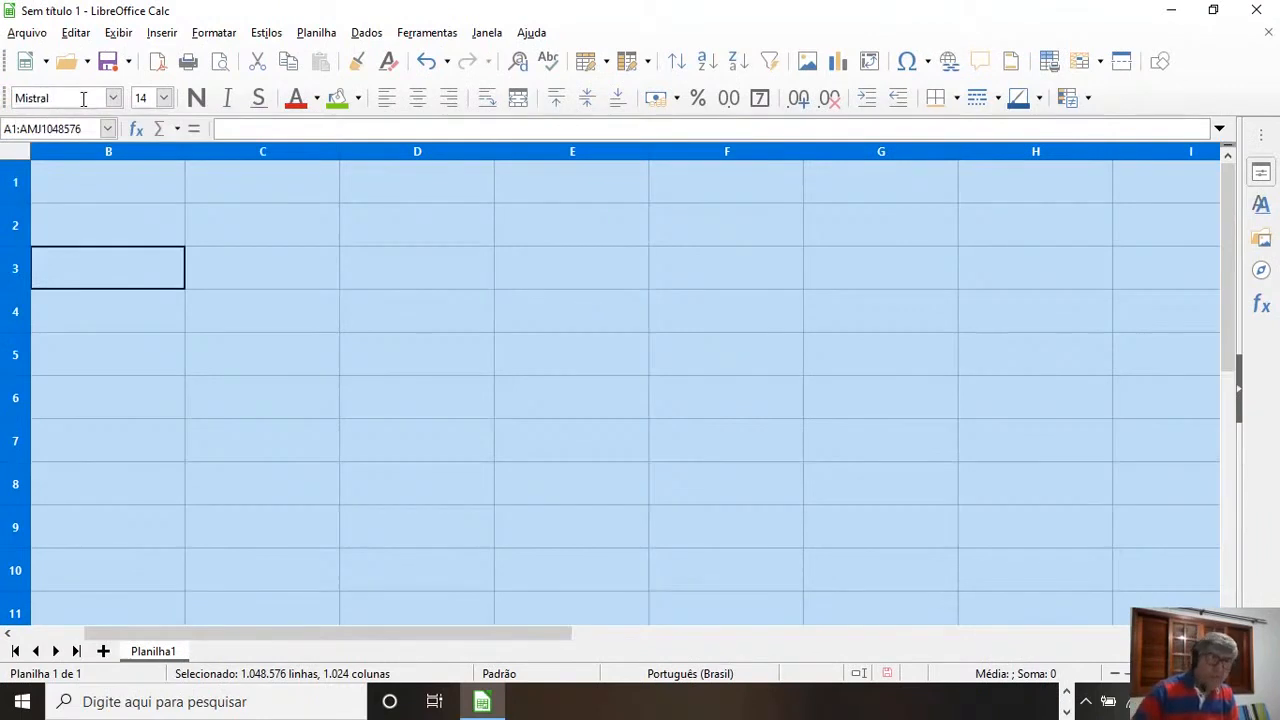
Step: Enter "Brasil", "Argentina", "Uruguai", "Paraguai" and "Chile" across cells C3 to G3
{"action": "left_click", "coordinate": [213, 280]}
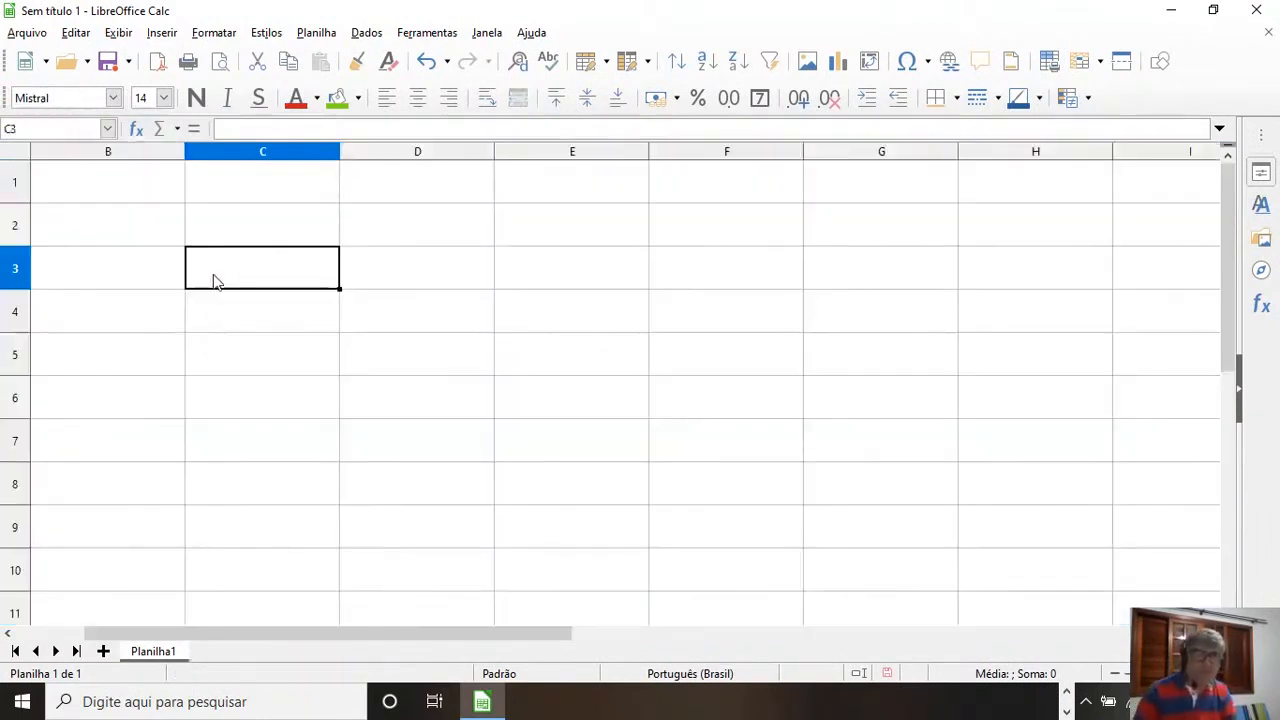
{"action": "type", "text": "Brasil"}
{"action": "key", "text": "Tab"}
{"action": "type", "text": "A"}
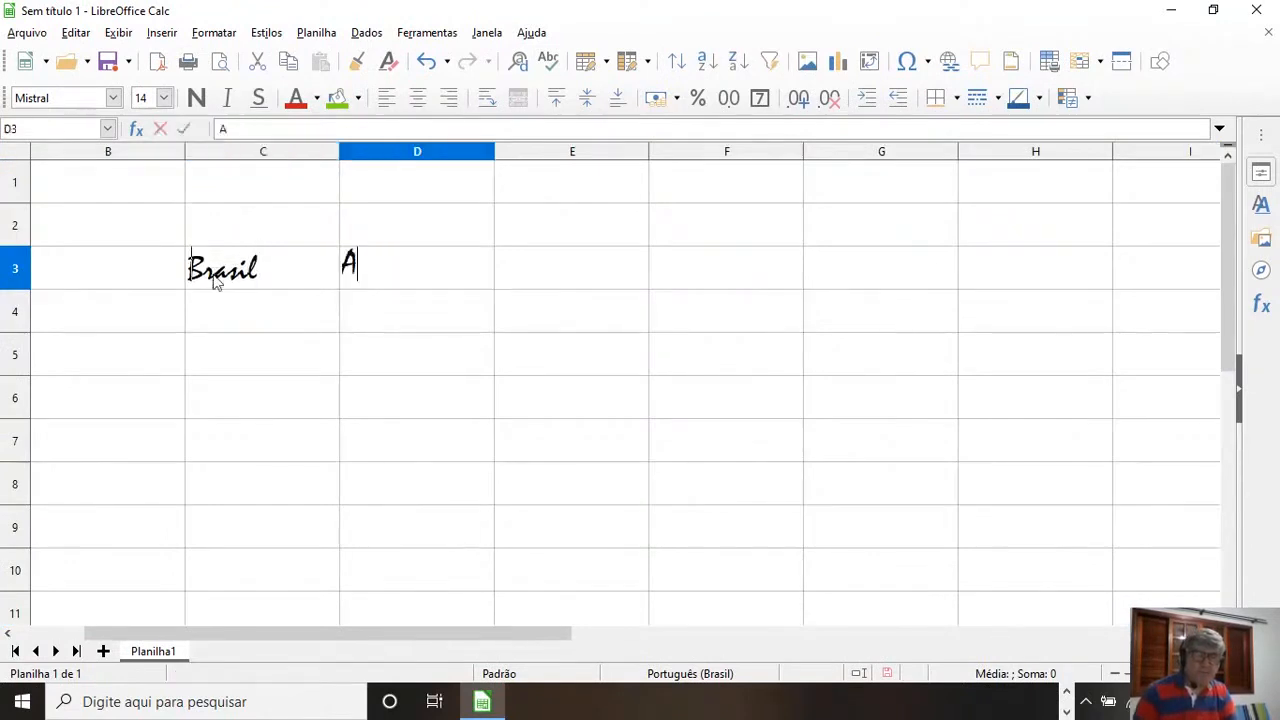
{"action": "type", "text": "rgentina"}
{"action": "key", "text": "Tab"}
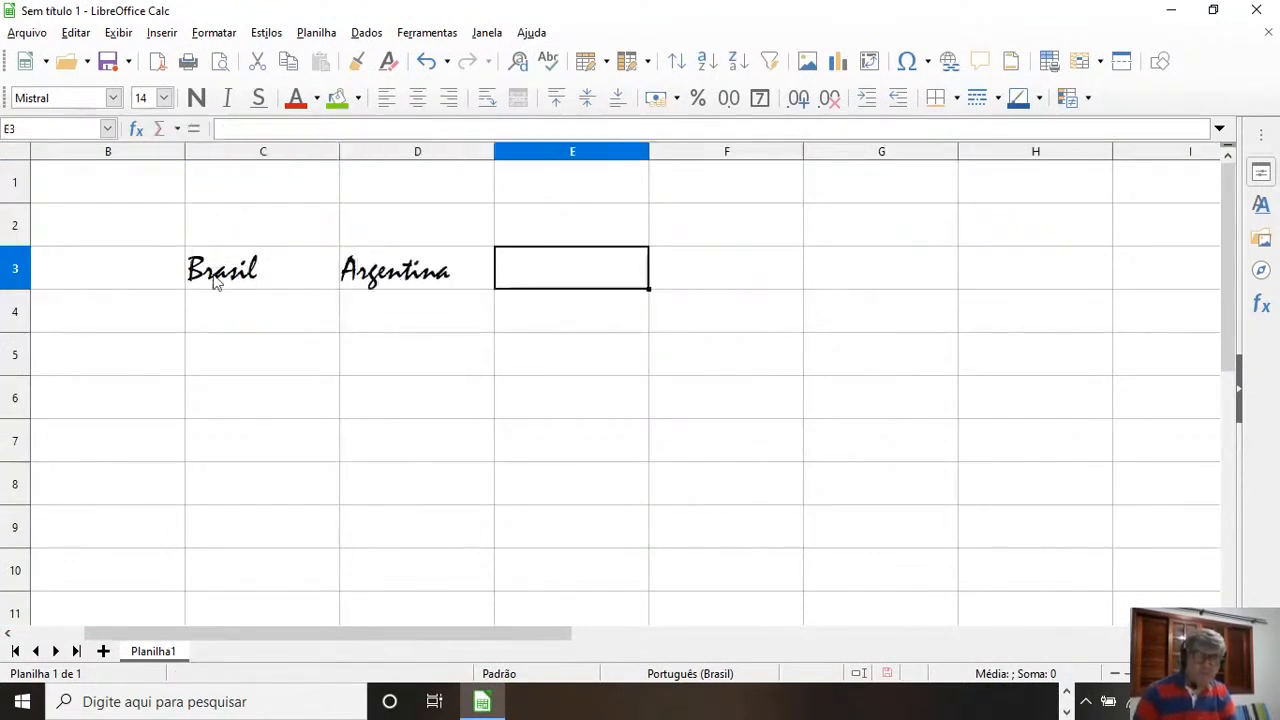
{"action": "type", "text": "Uruguai"}
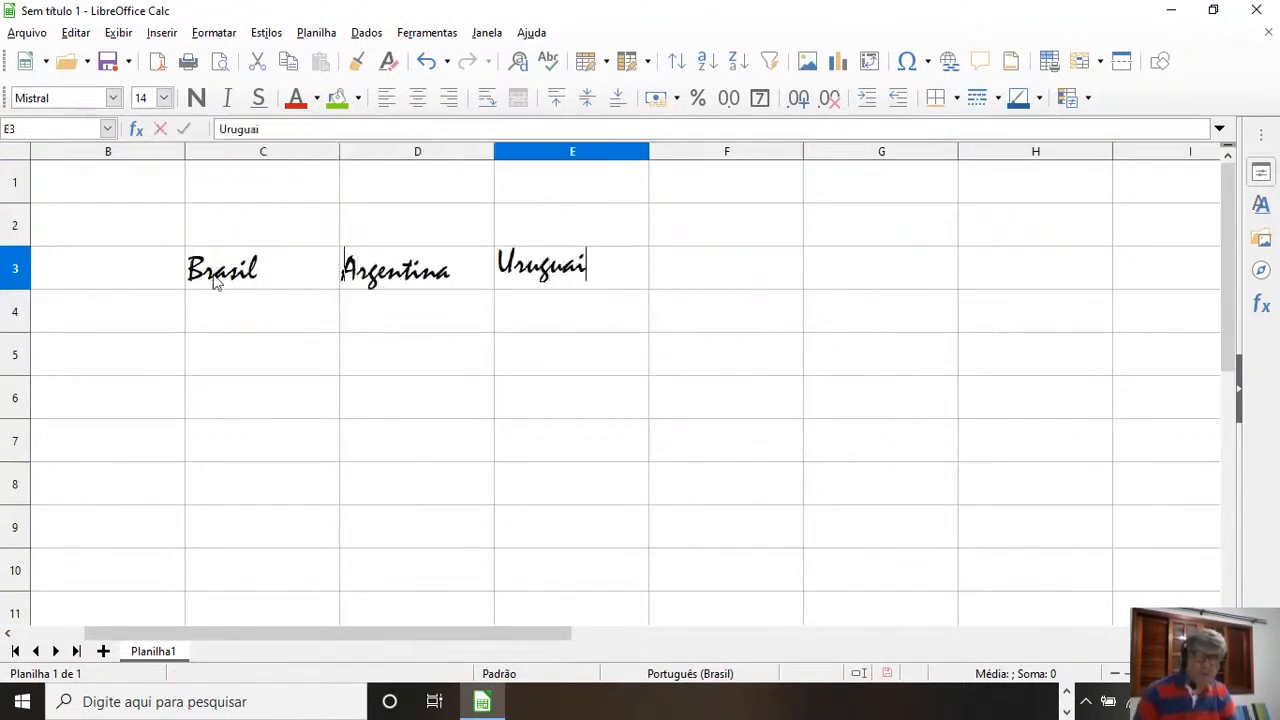
{"action": "key", "text": "Tab"}
{"action": "type", "text": "Paraguai"}
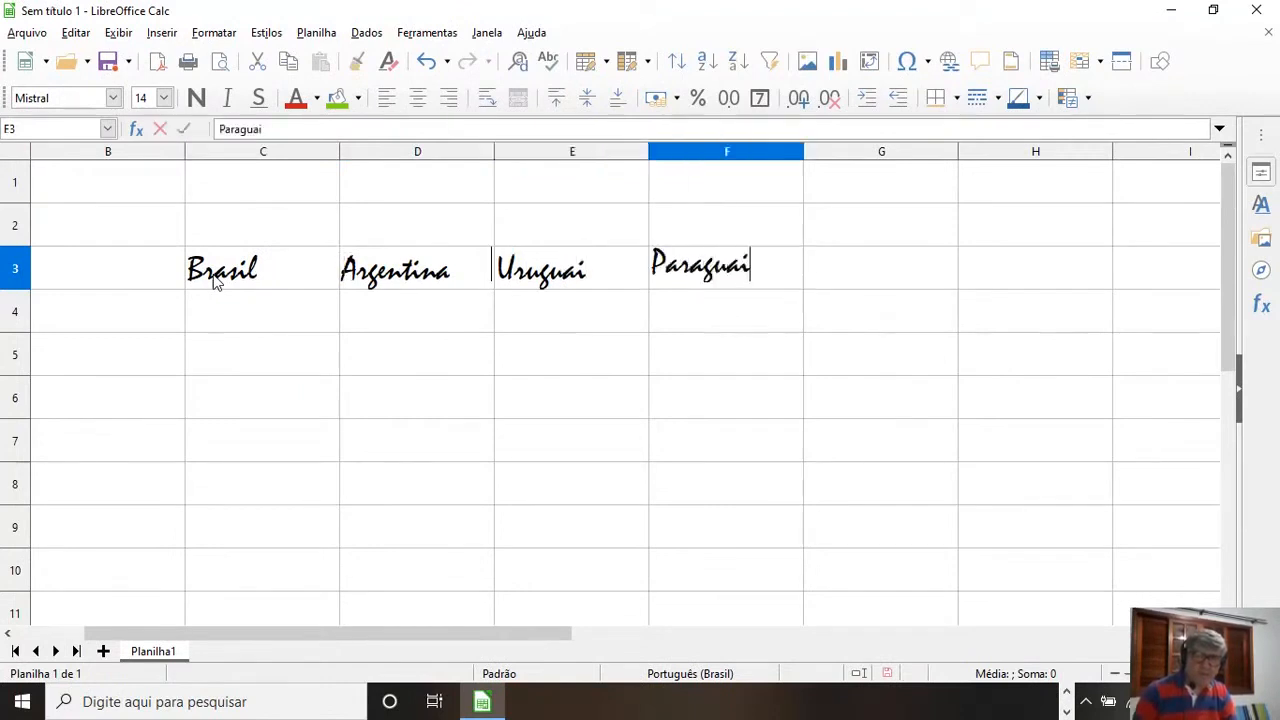
{"action": "key", "text": "Tab"}
{"action": "type", "text": "Chile"}
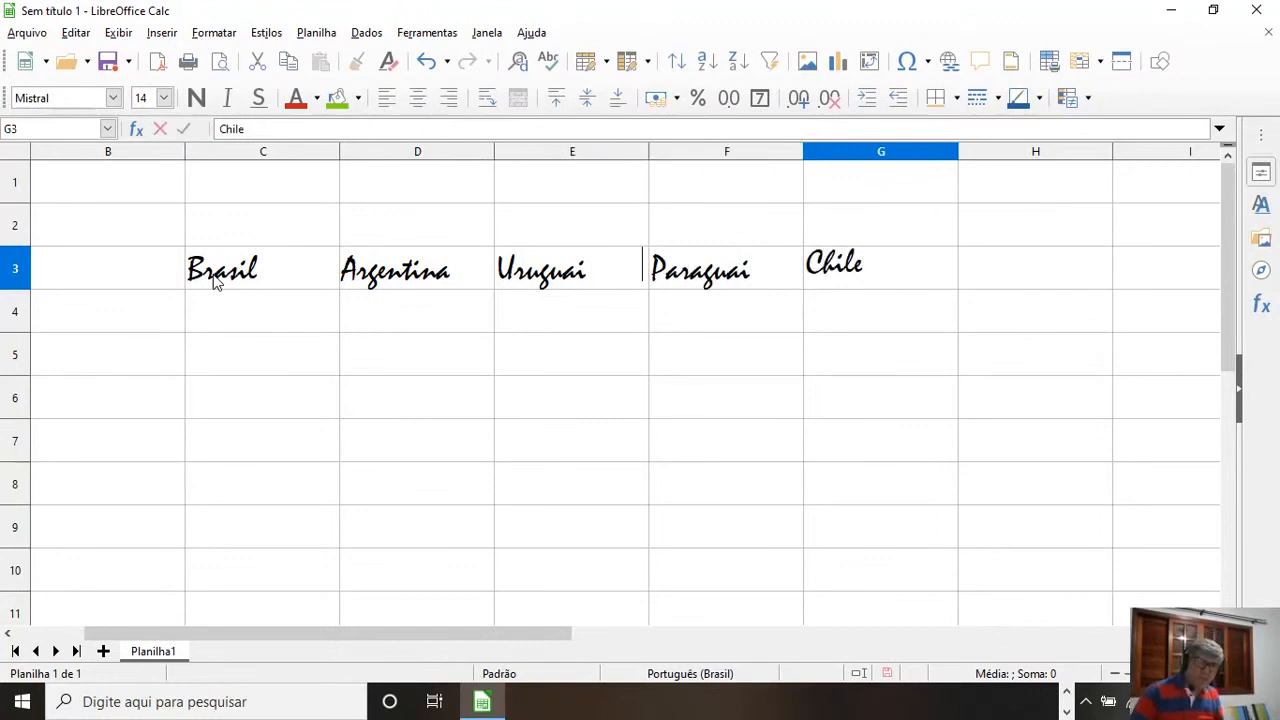
{"action": "left_click", "coordinate": [232, 332]}
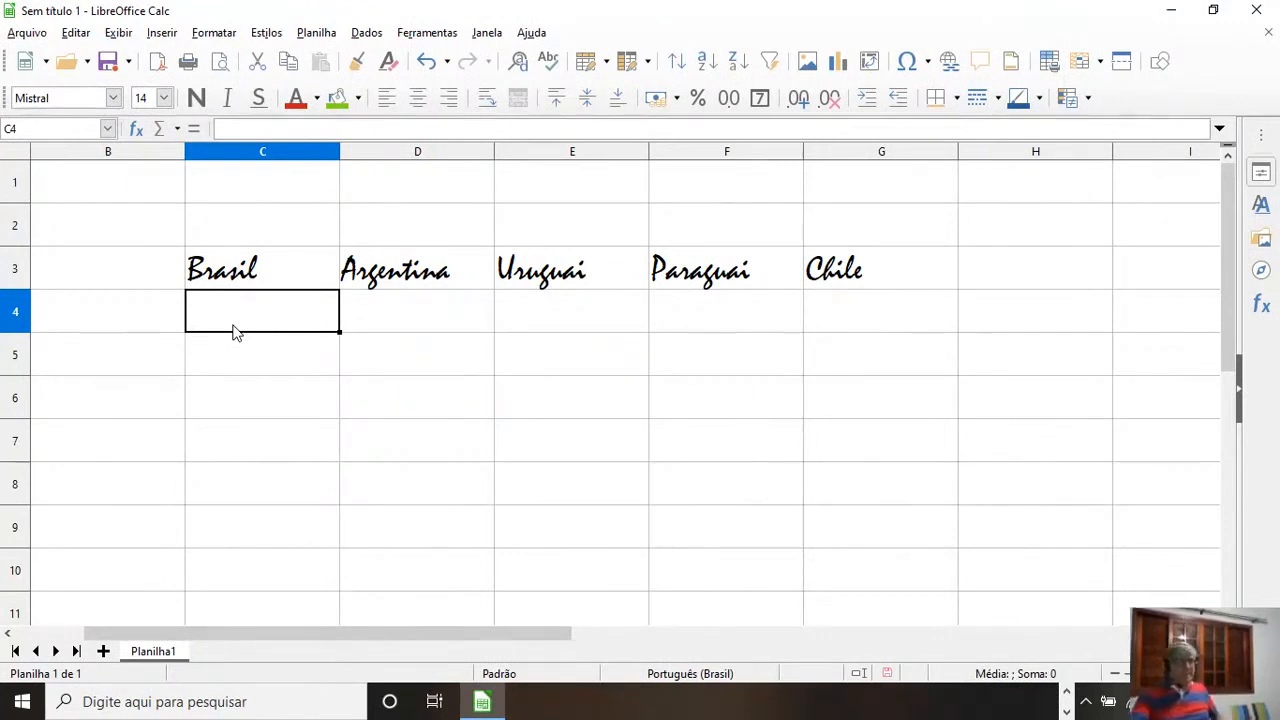
Step: Select the whole sheet and apply the Arial font to all its cells
{"action": "left_click", "coordinate": [20, 152]}
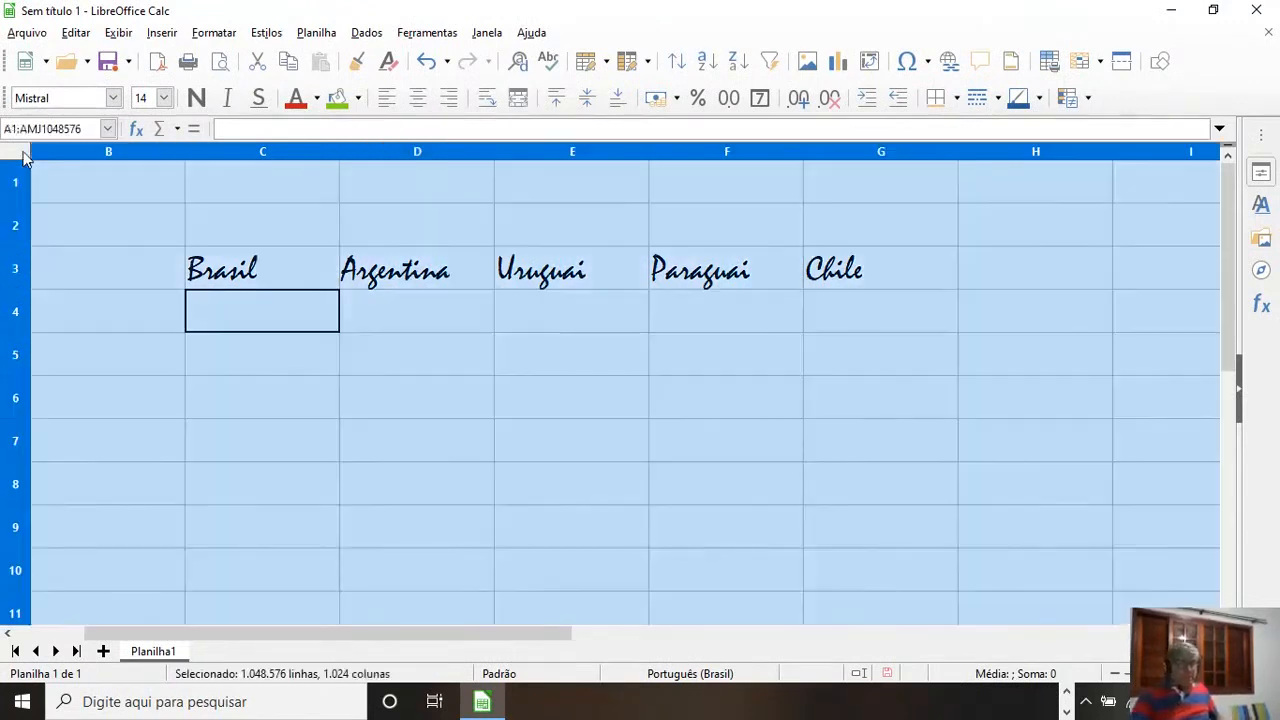
{"action": "left_click", "coordinate": [113, 97]}
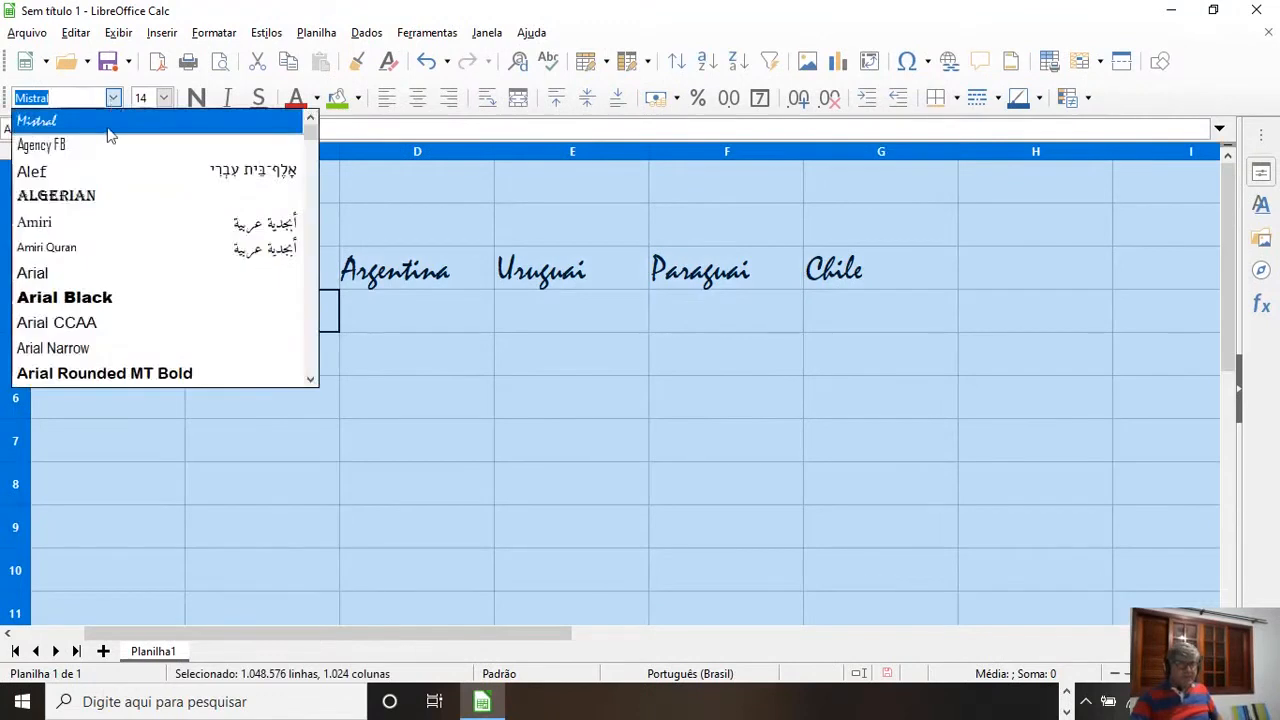
{"action": "left_click", "coordinate": [70, 278]}
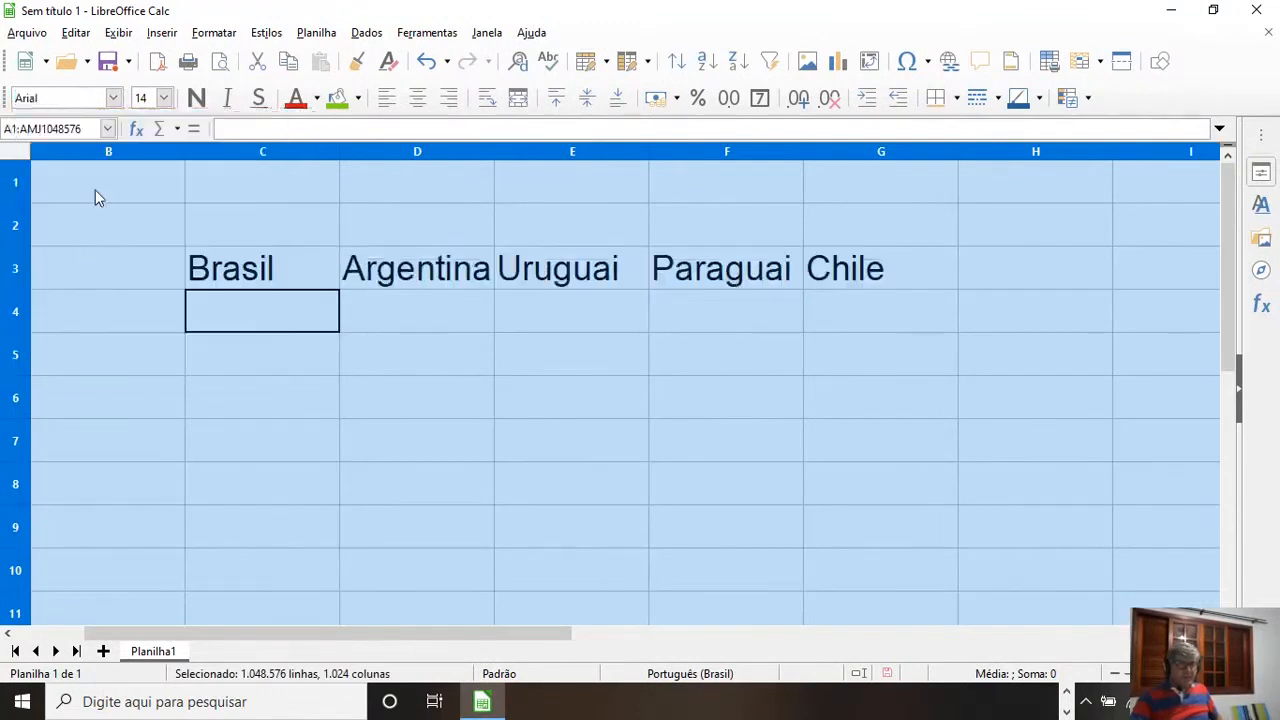
{"action": "left_click", "coordinate": [83, 100]}
{"action": "left_click", "coordinate": [83, 100]}
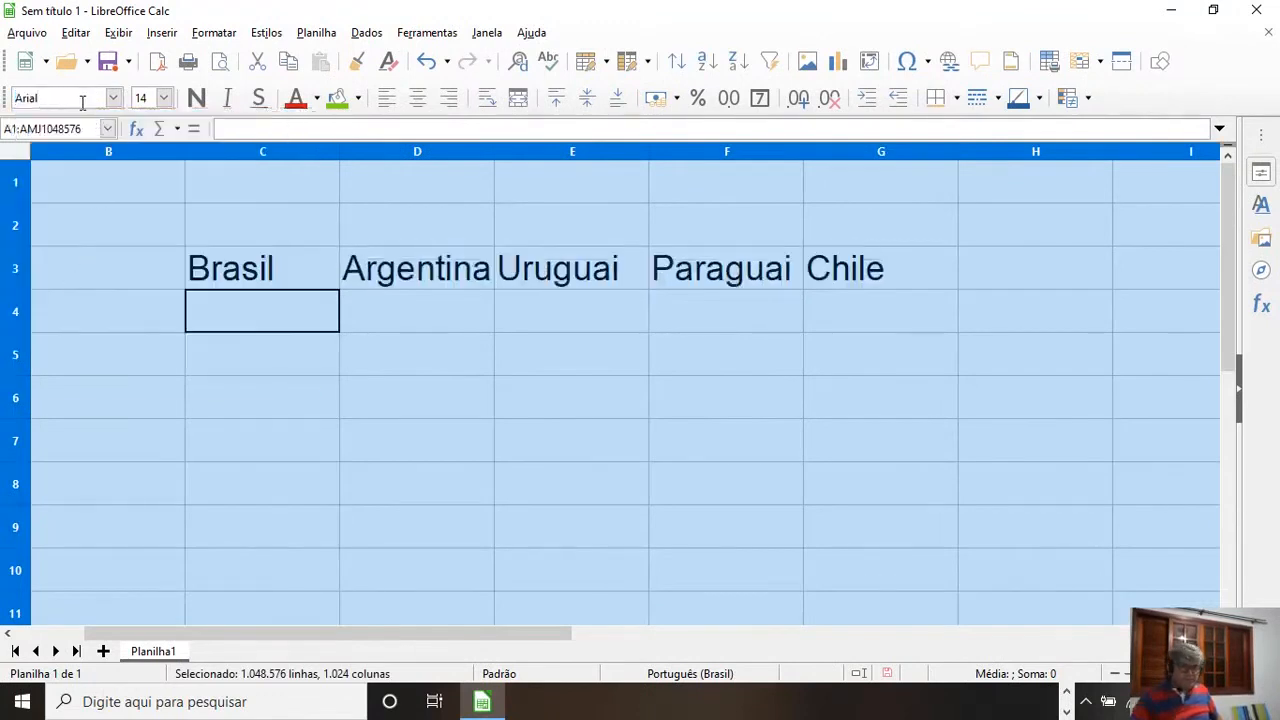
Step: Enter "Colômbia" in cell C7
{"action": "left_click", "coordinate": [316, 456]}
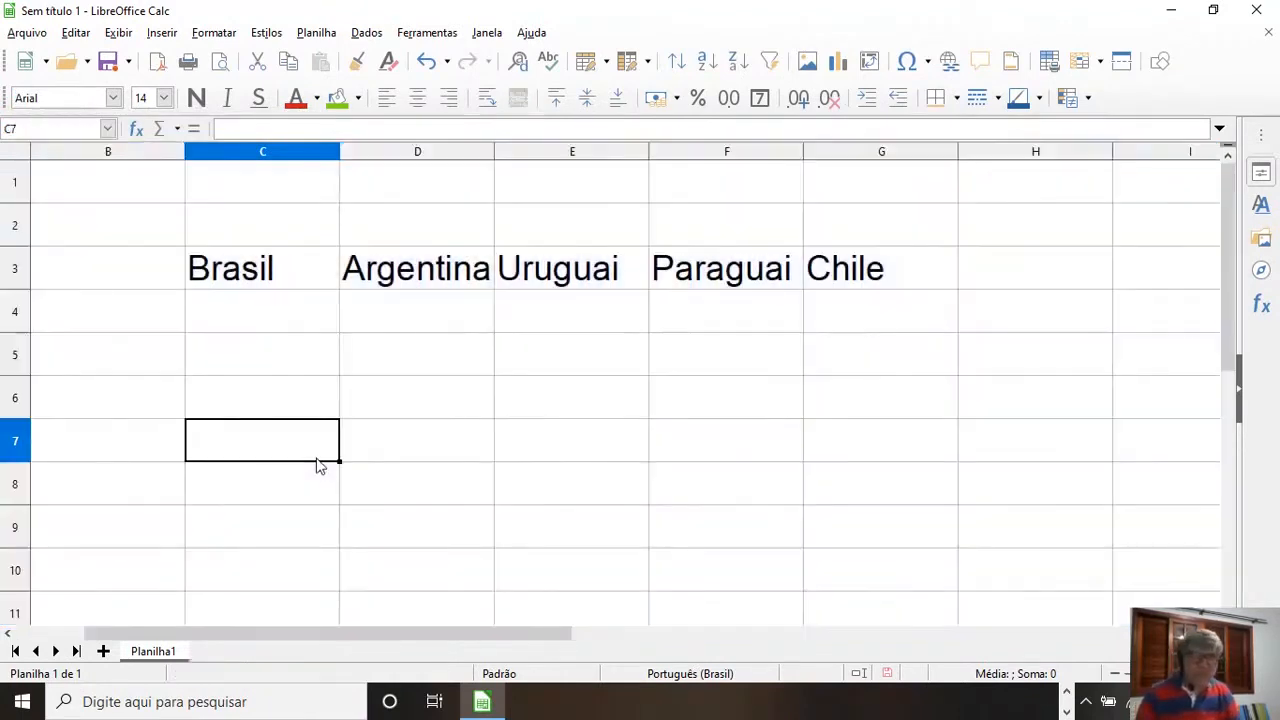
{"action": "type", "text": "Col^Ç"}
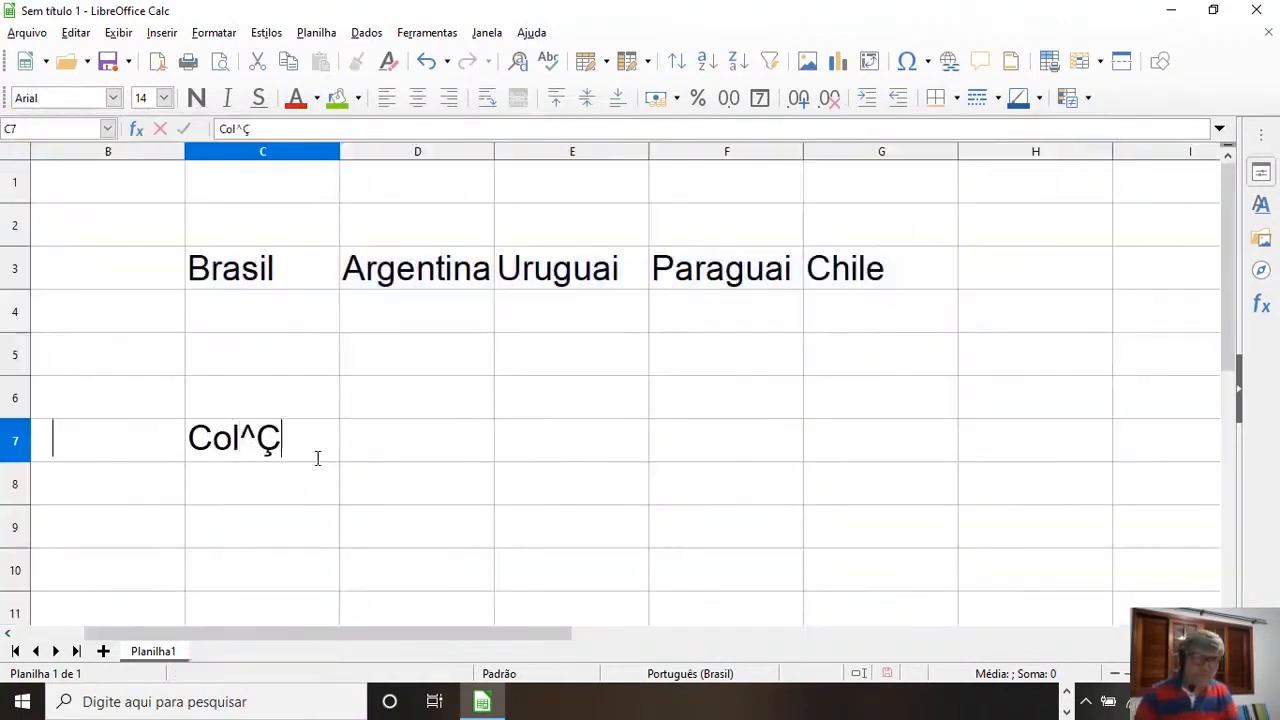
{"action": "type", "text": "om"}
{"action": "key", "text": "BackSpace"}
{"action": "key", "text": "BackSpace"}
{"action": "key", "text": "BackSpace"}
{"action": "key", "text": "BackSpace"}
{"action": "type", "text": "ôm"}
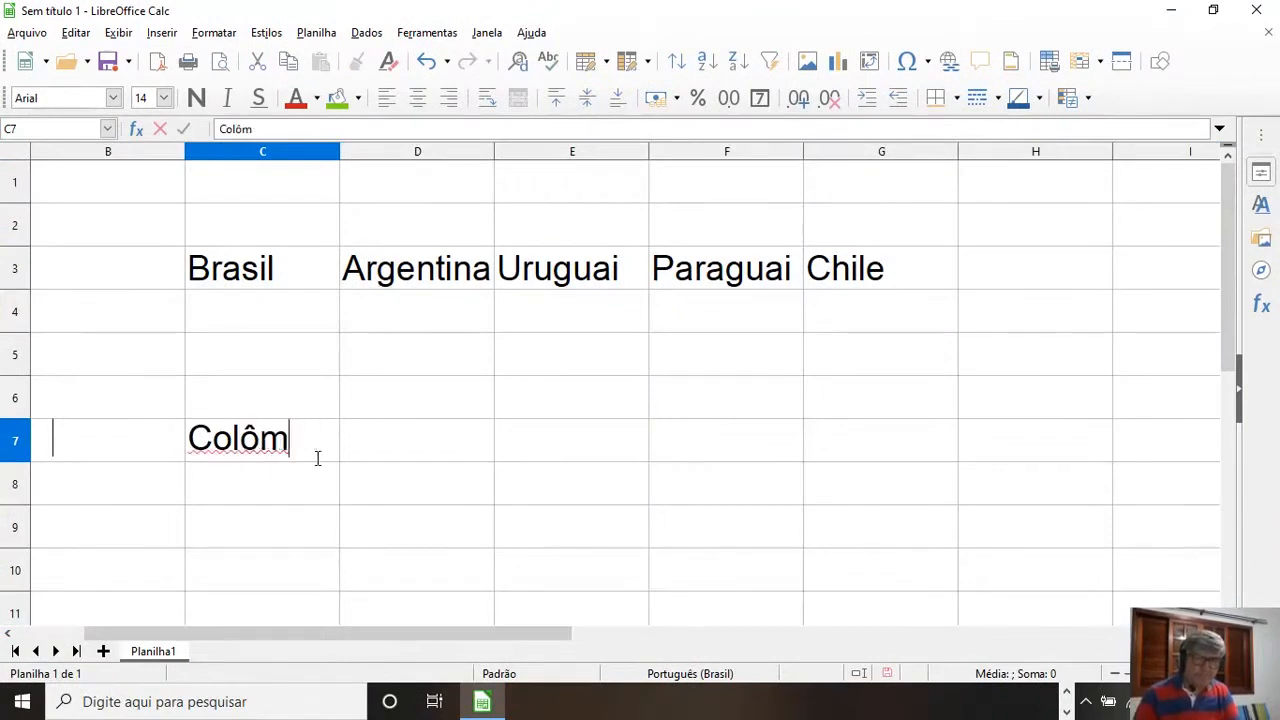
{"action": "type", "text": "bia"}
{"action": "key", "text": "Return"}
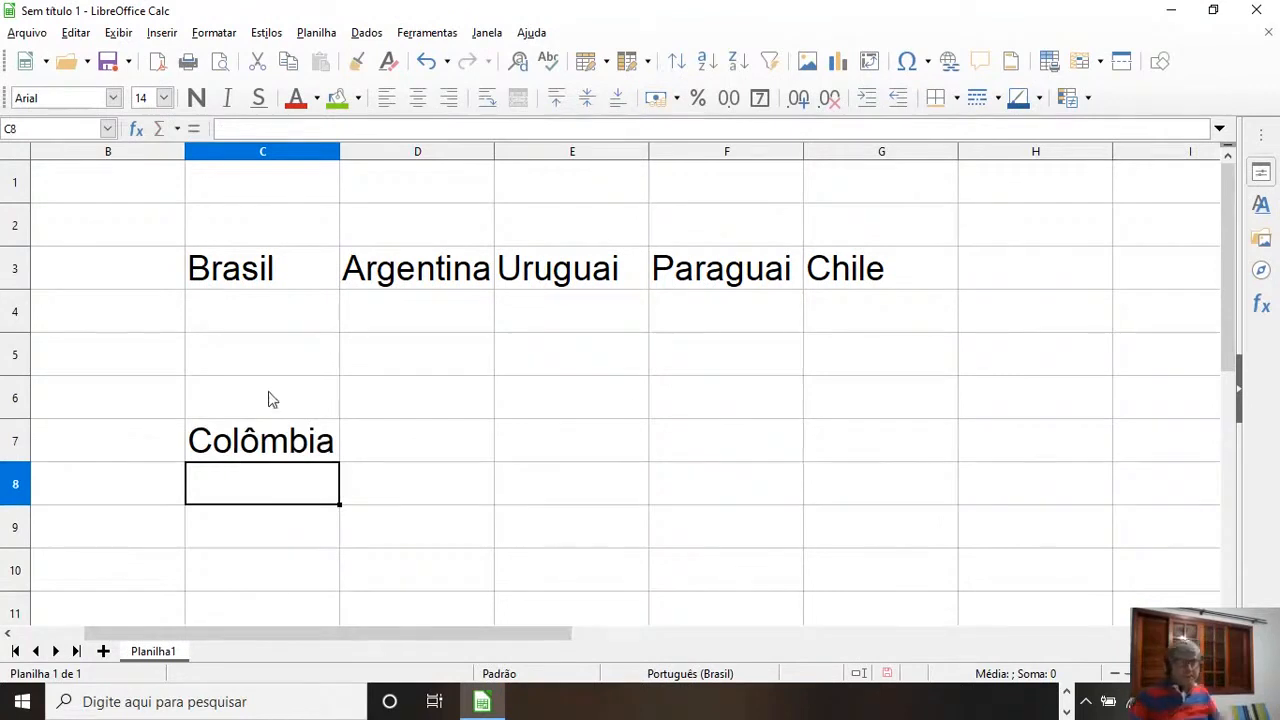
Step: Delete the contents of the range B2:G8, and clear the selection by choosing cell D6
{"action": "left_click_drag", "start_coordinate": [152, 225], "coordinate": [867, 486]}
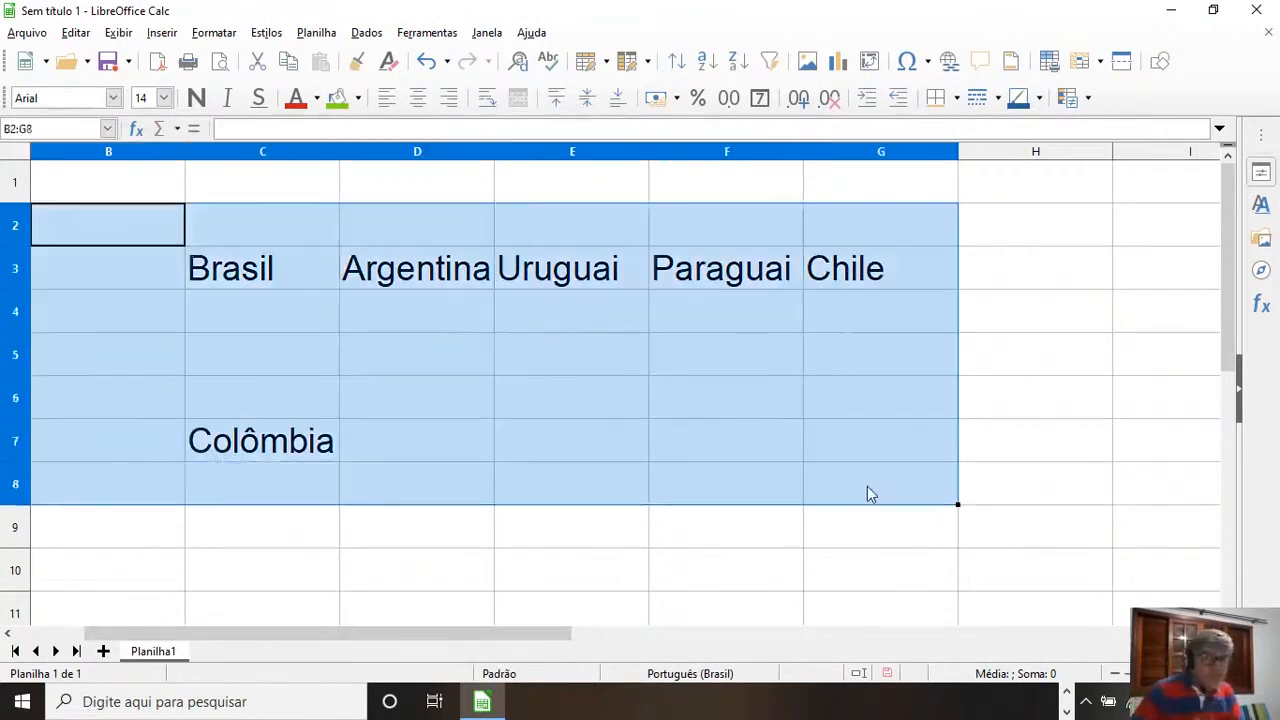
{"action": "key", "text": "Delete"}
{"action": "left_click", "coordinate": [415, 400]}
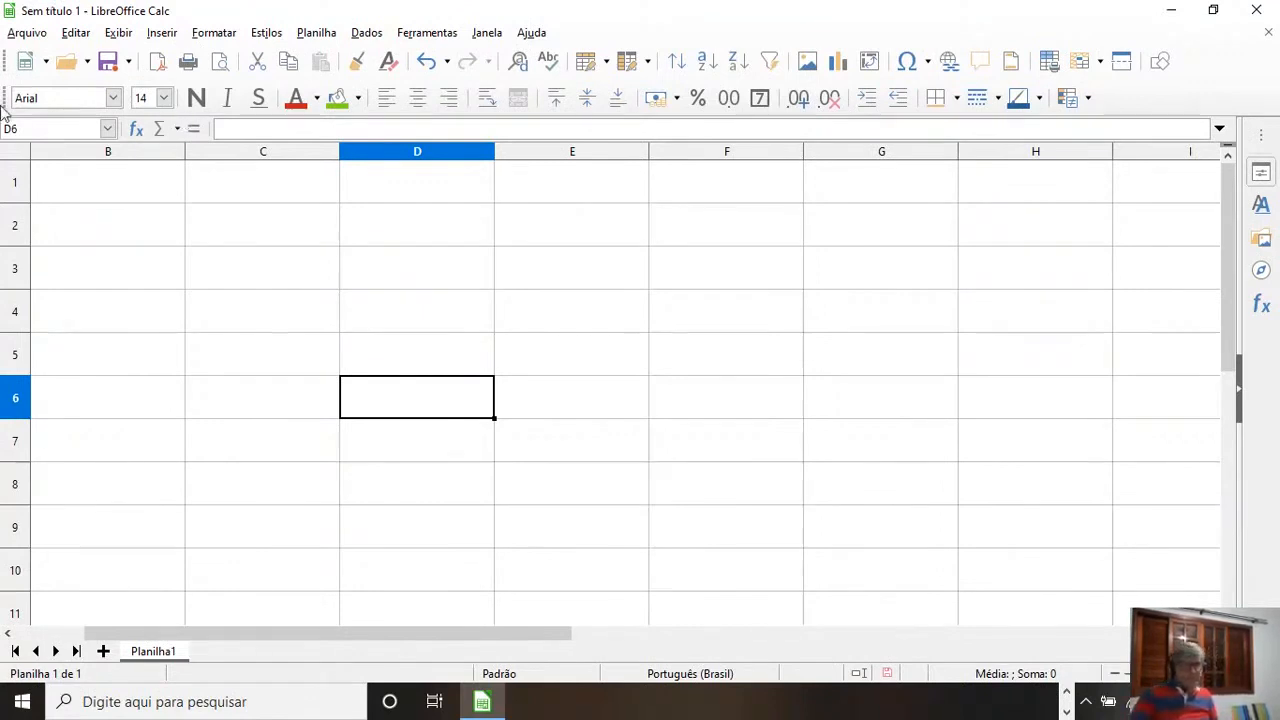
Step: Select the whole sheet and change its font to Mistral
{"action": "left_click", "coordinate": [18, 156]}
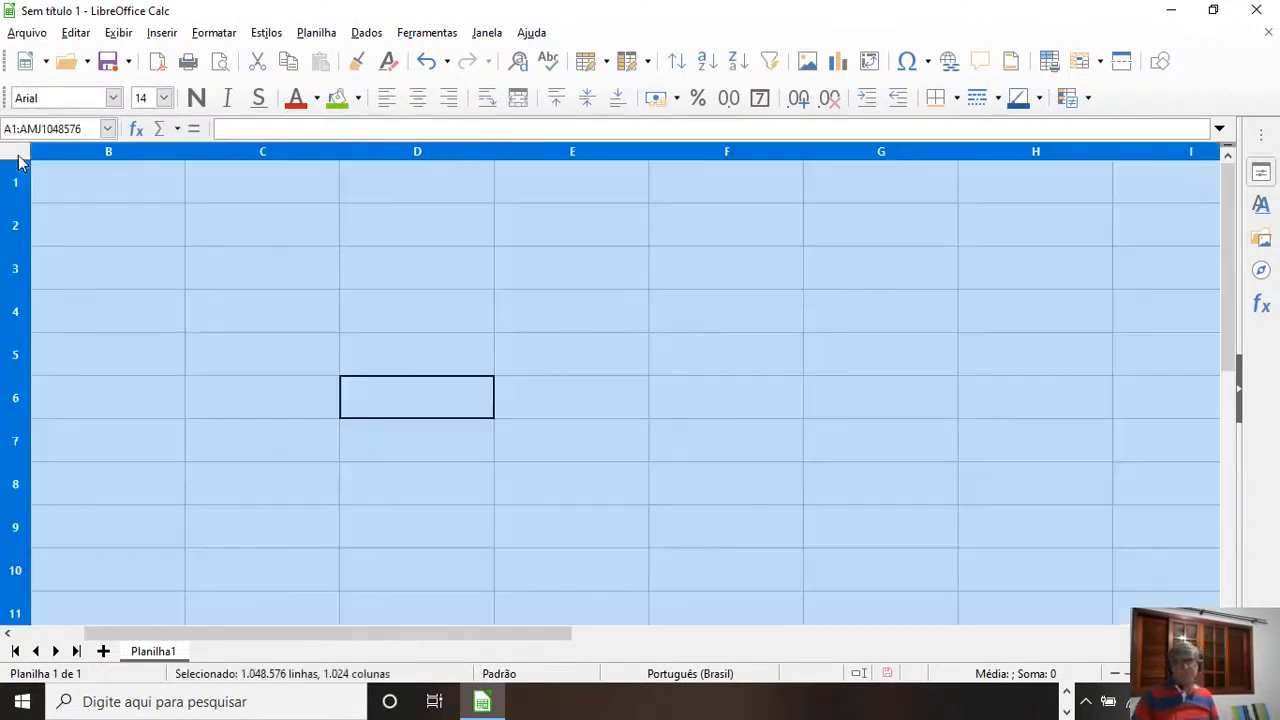
{"action": "left_click", "coordinate": [88, 96]}
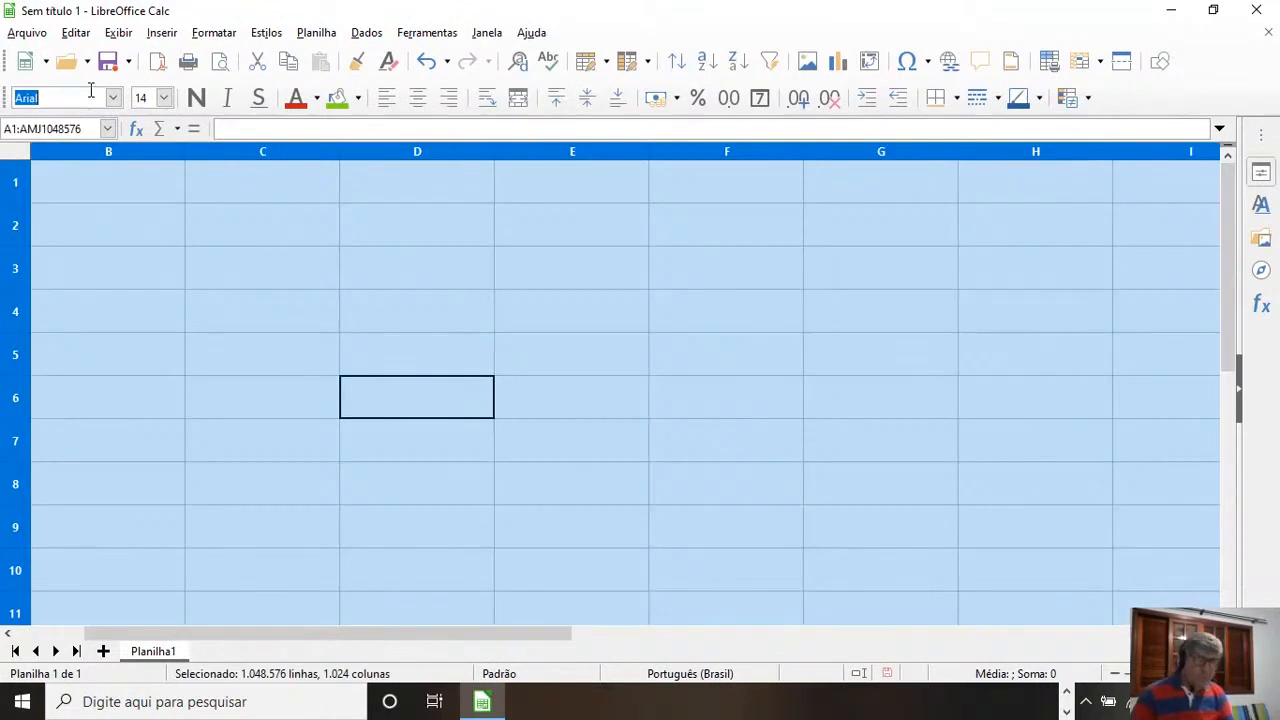
{"action": "type", "text": "Mist"}
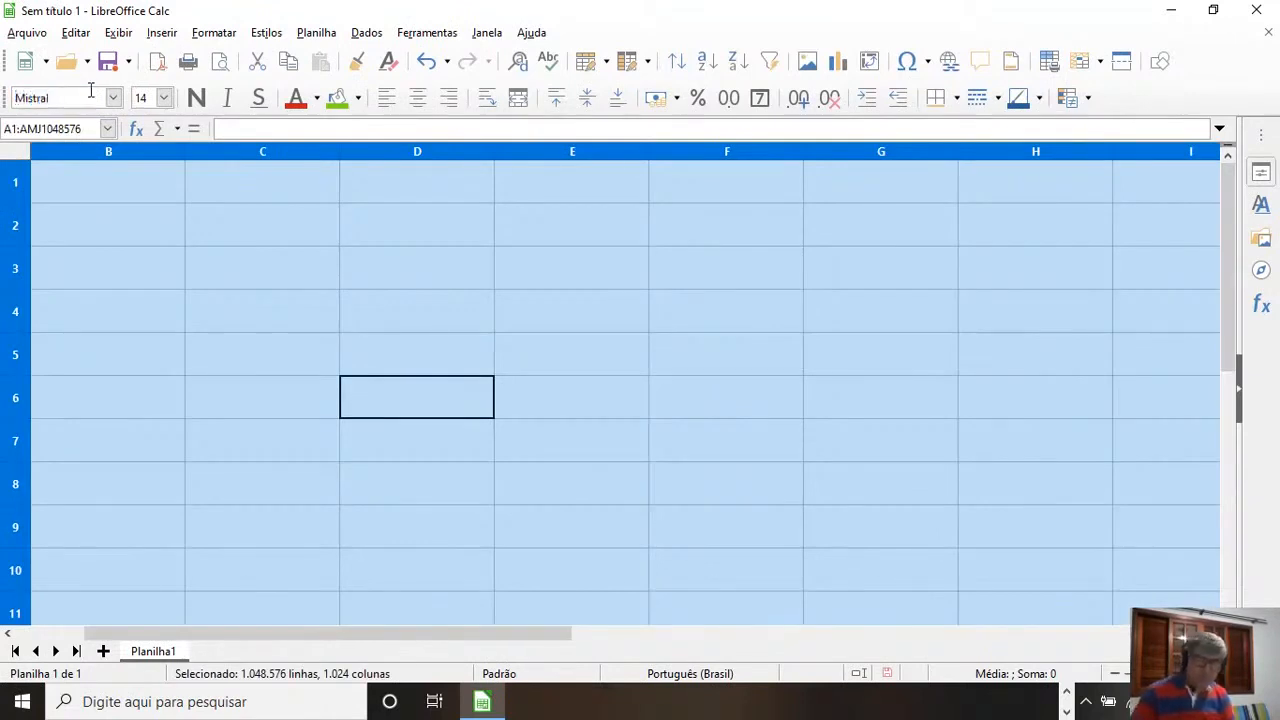
{"action": "key", "text": "Return"}
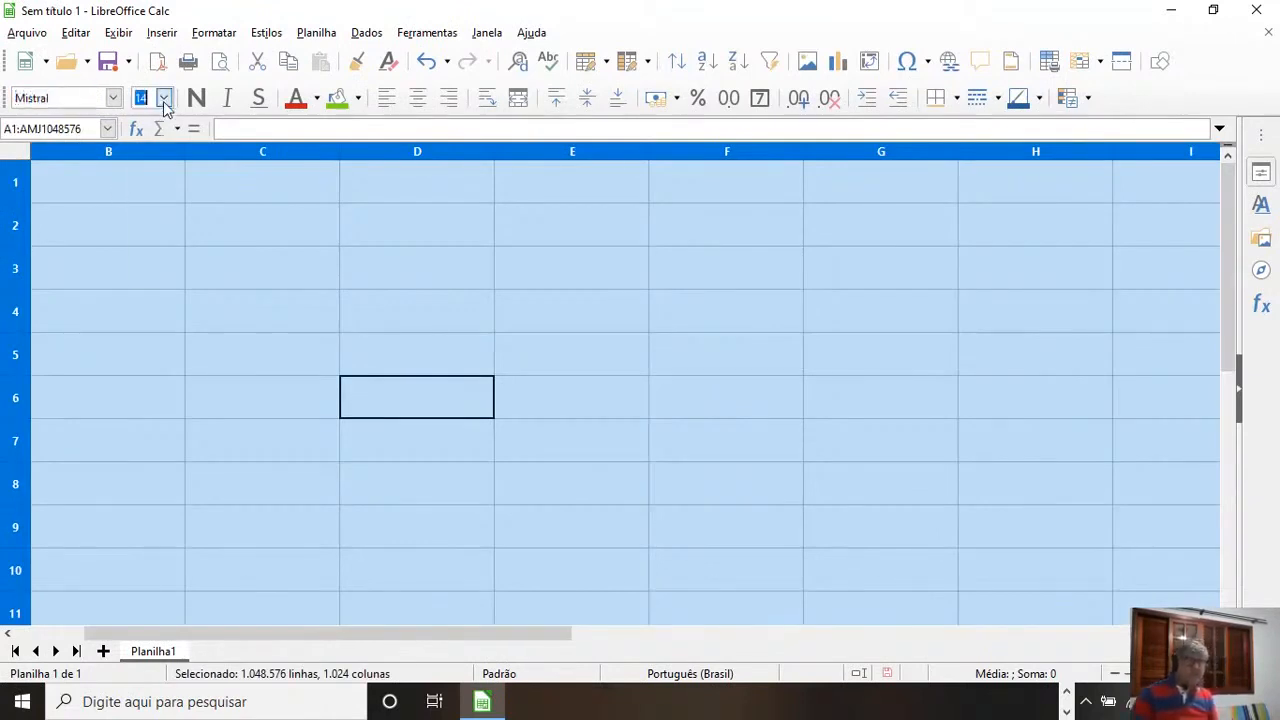
Step: Format the whole sheet's text as size 13, bold and crimson red
{"action": "left_click", "coordinate": [163, 97]}
{"action": "left_click", "coordinate": [150, 181]}
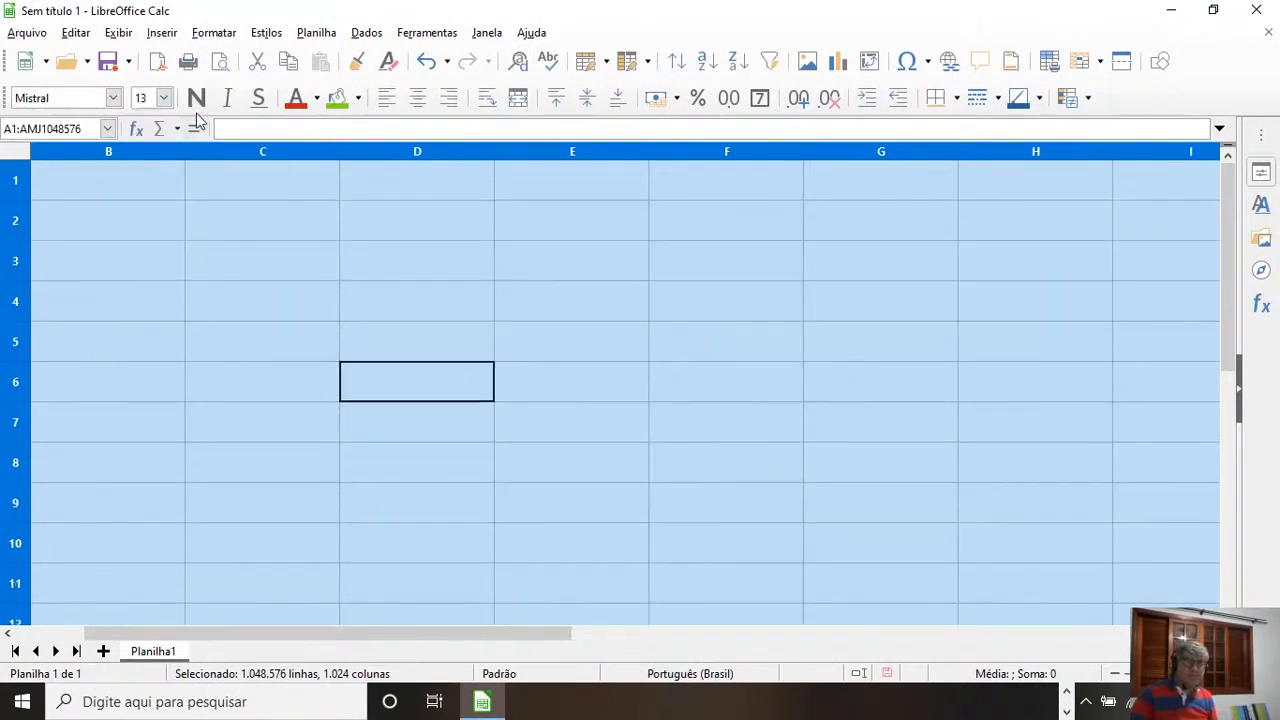
{"action": "left_click", "coordinate": [316, 98]}
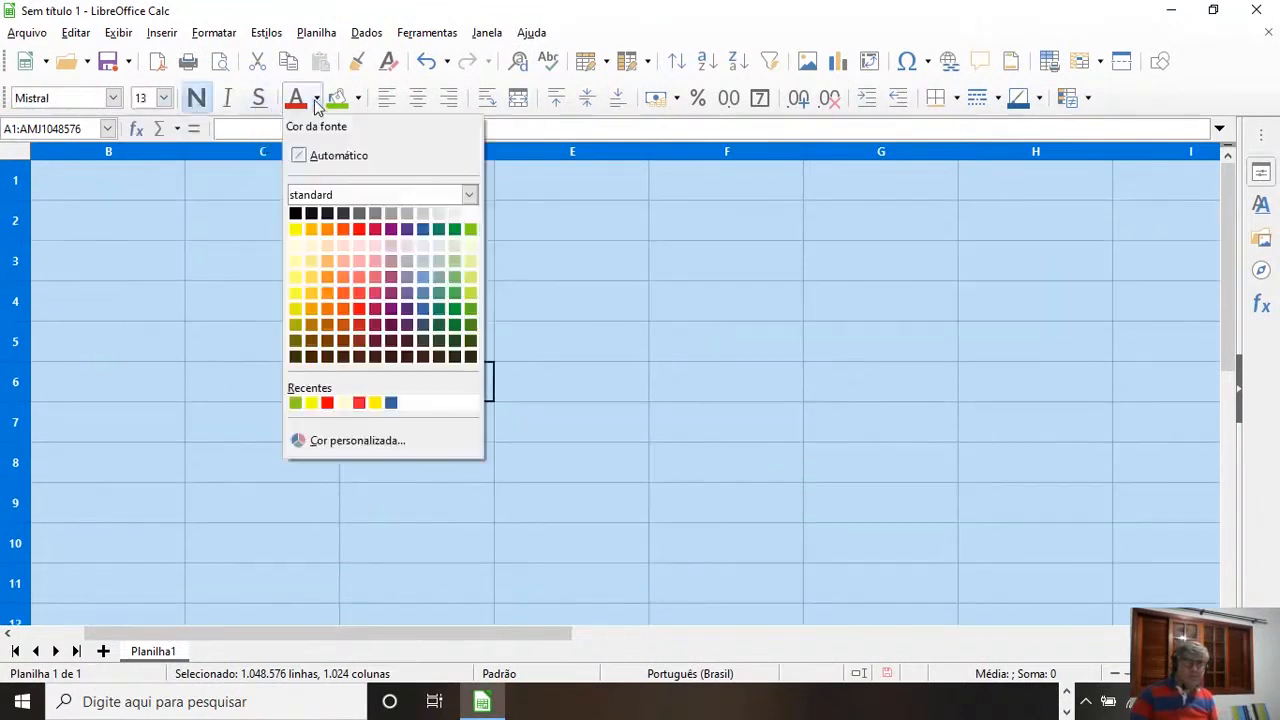
{"action": "left_click", "coordinate": [376, 231]}
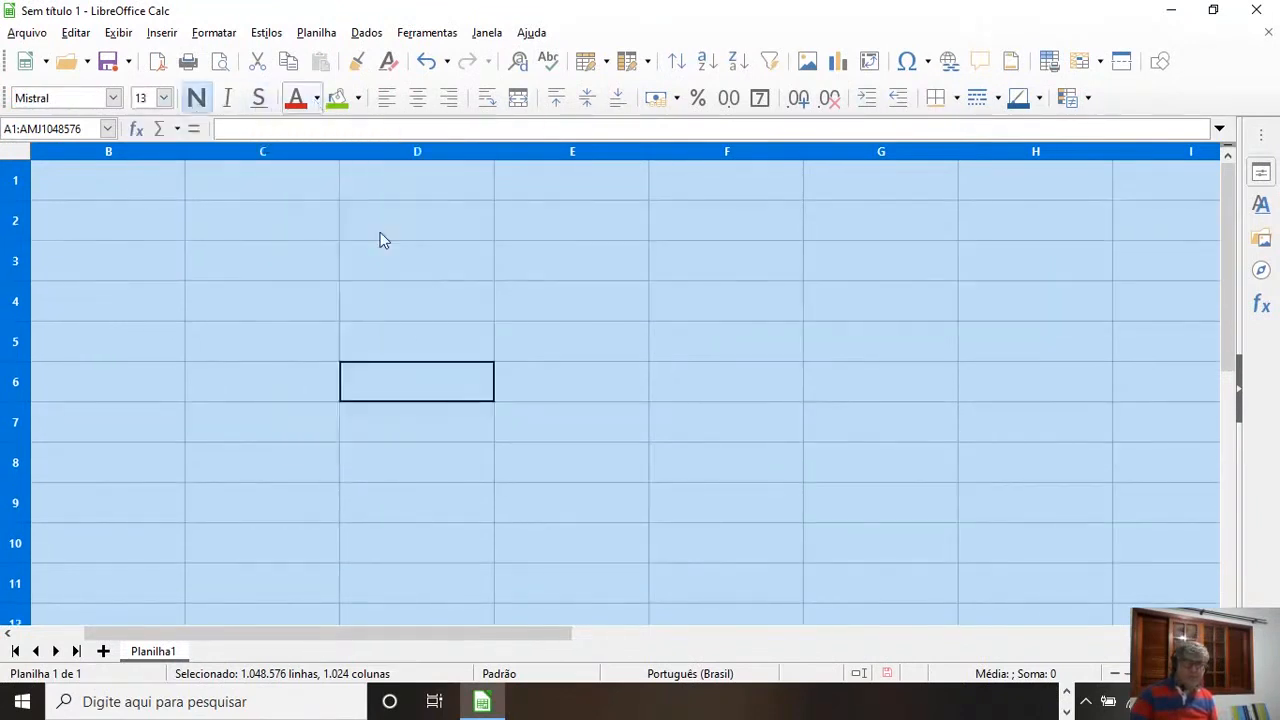
Step: Enter "Brasil" in cell C5, "Uruguai" in cell D5 and "Argentina" in cell D7
{"action": "left_click", "coordinate": [240, 350]}
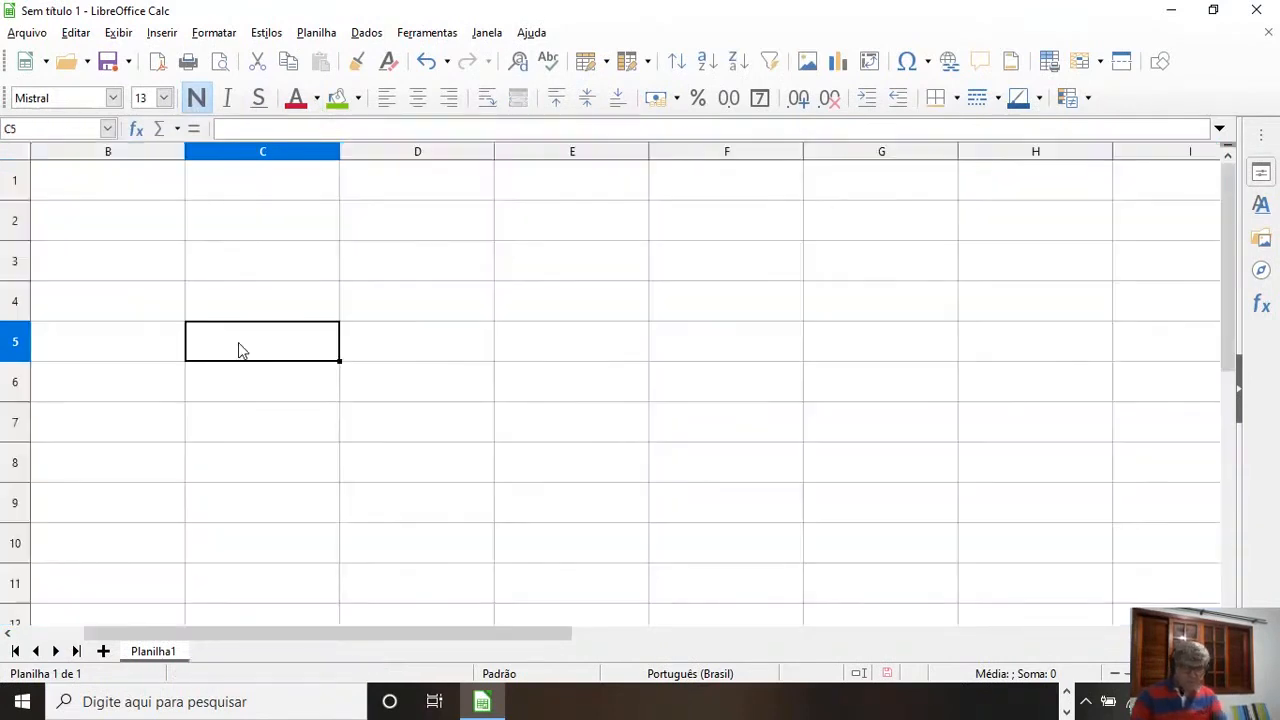
{"action": "type", "text": "Brasil"}
{"action": "key", "text": "Tab"}
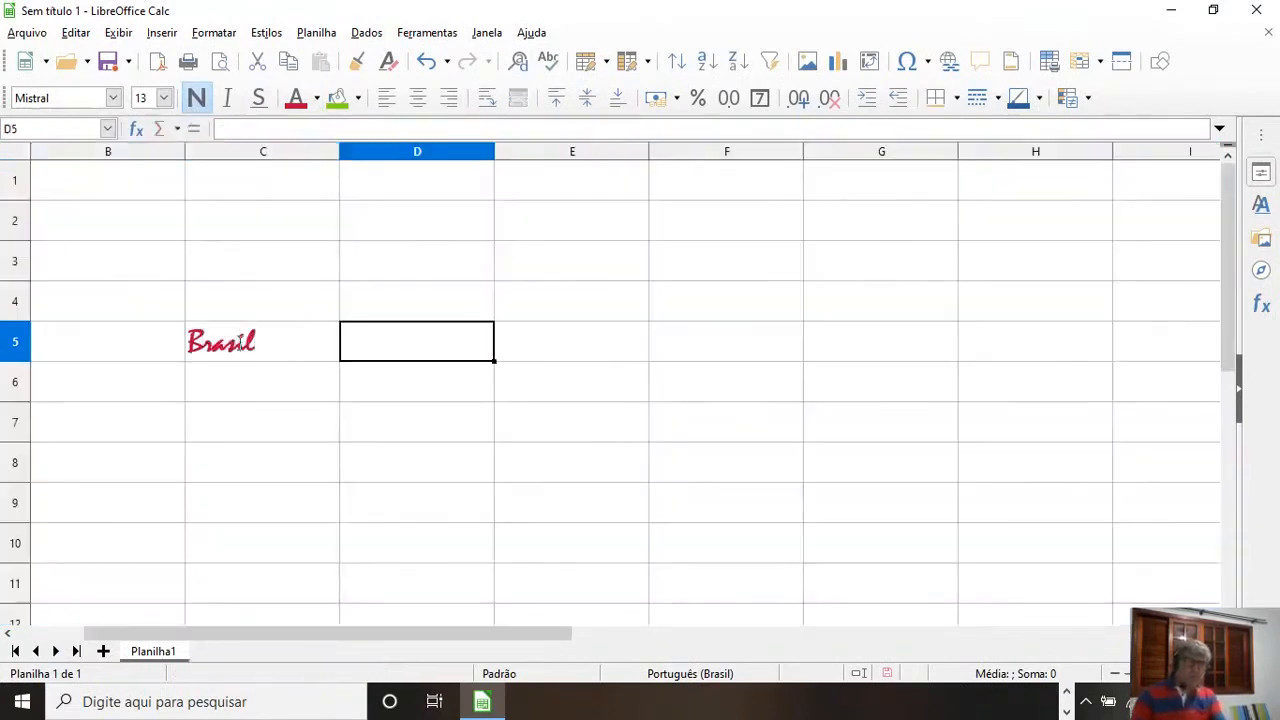
{"action": "type", "text": "Uruguai"}
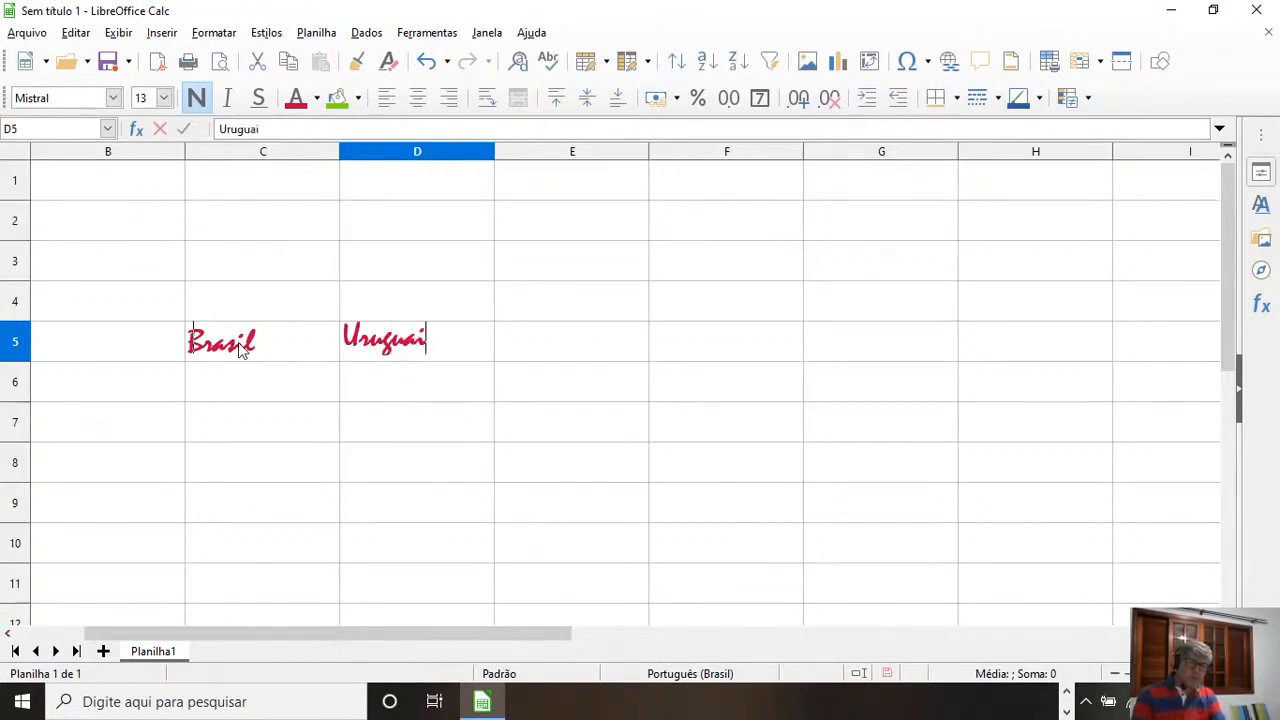
{"action": "key", "text": "Down"}
{"action": "key", "text": "Down"}
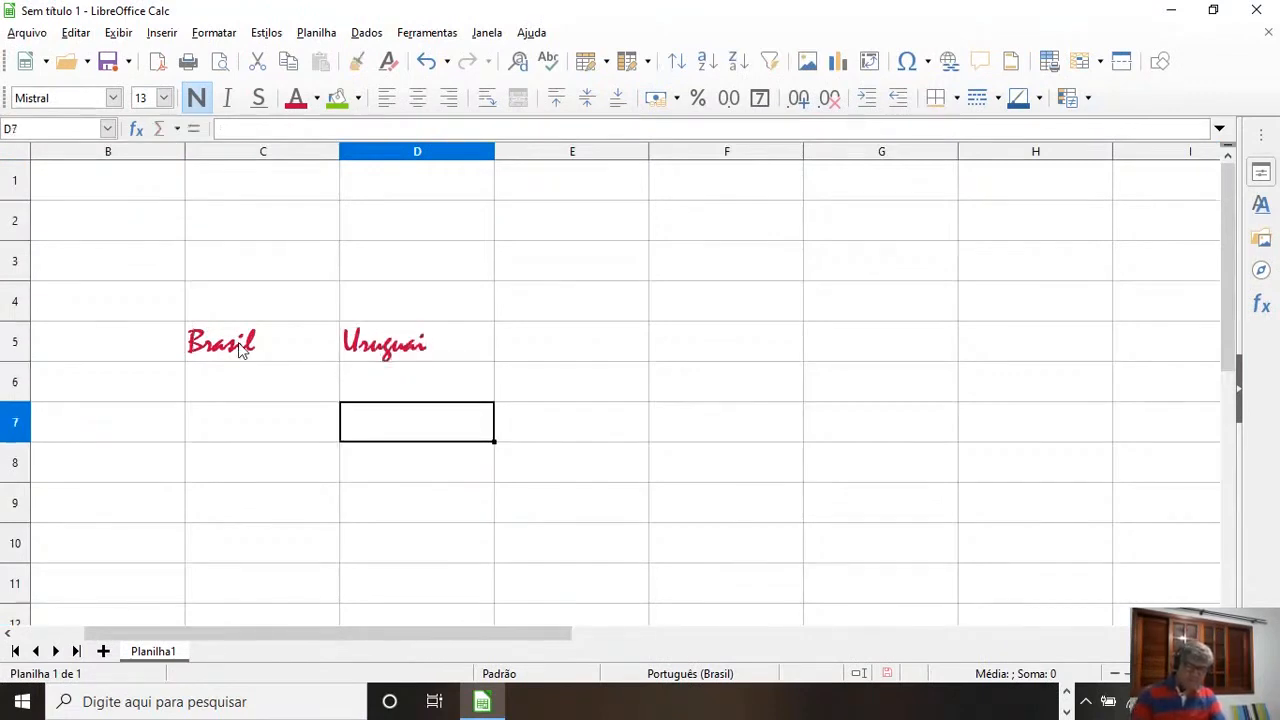
{"action": "type", "text": "Argentina"}
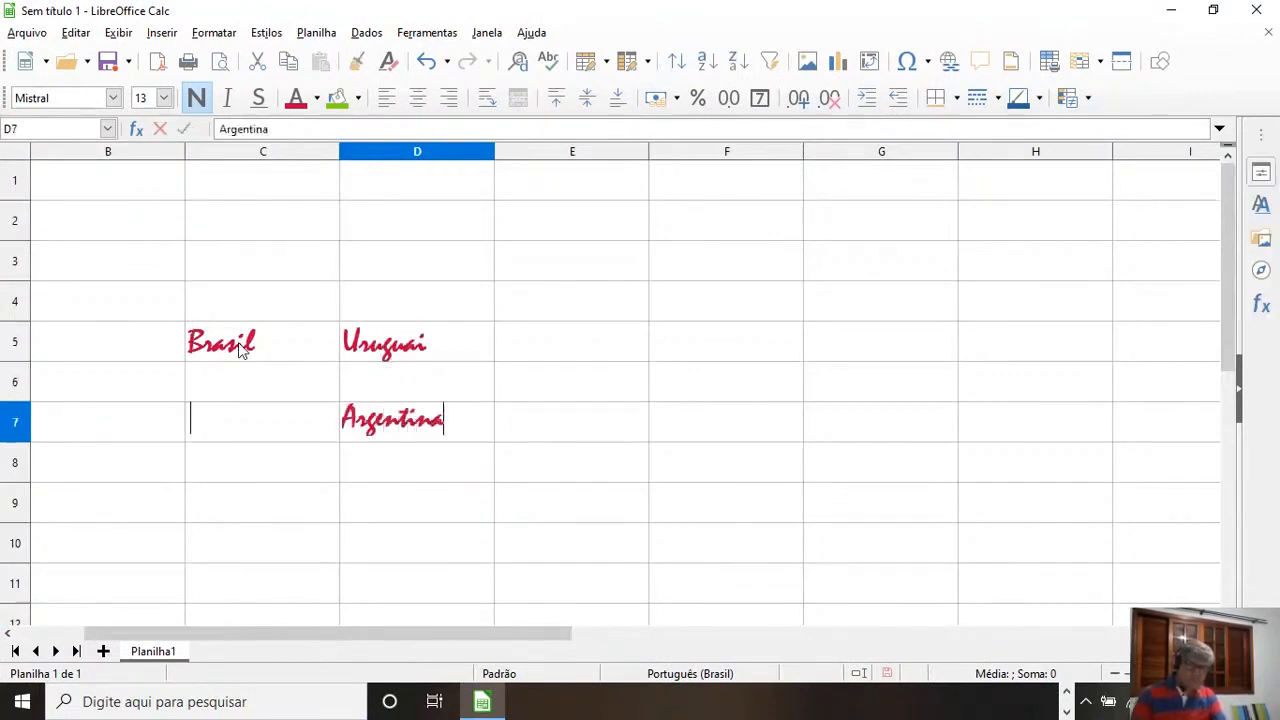
{"action": "key", "text": "Return"}
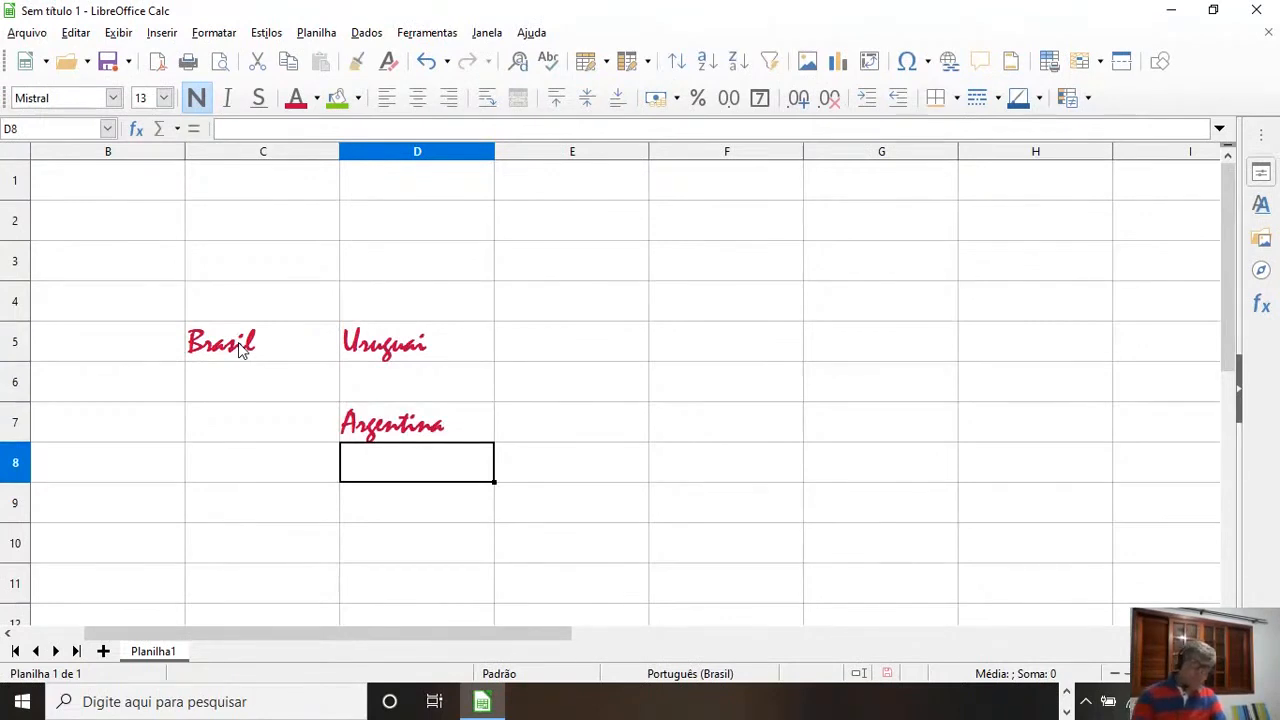
Step: Enter "Paraguai" in cell D8 and "Chile" in cell C8
{"action": "type", "text": "Paraguia"}
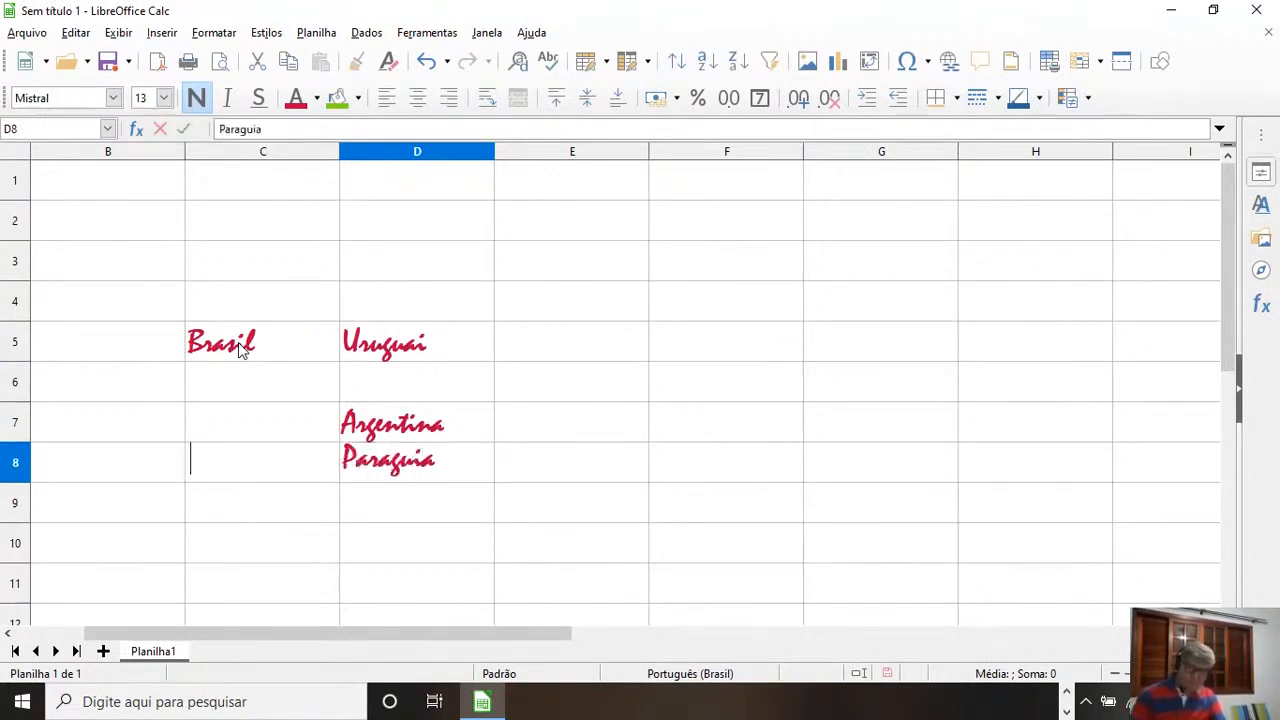
{"action": "key", "text": "BackSpace"}
{"action": "key", "text": "BackSpace"}
{"action": "key", "text": "BackSpace"}
{"action": "type", "text": "uai"}
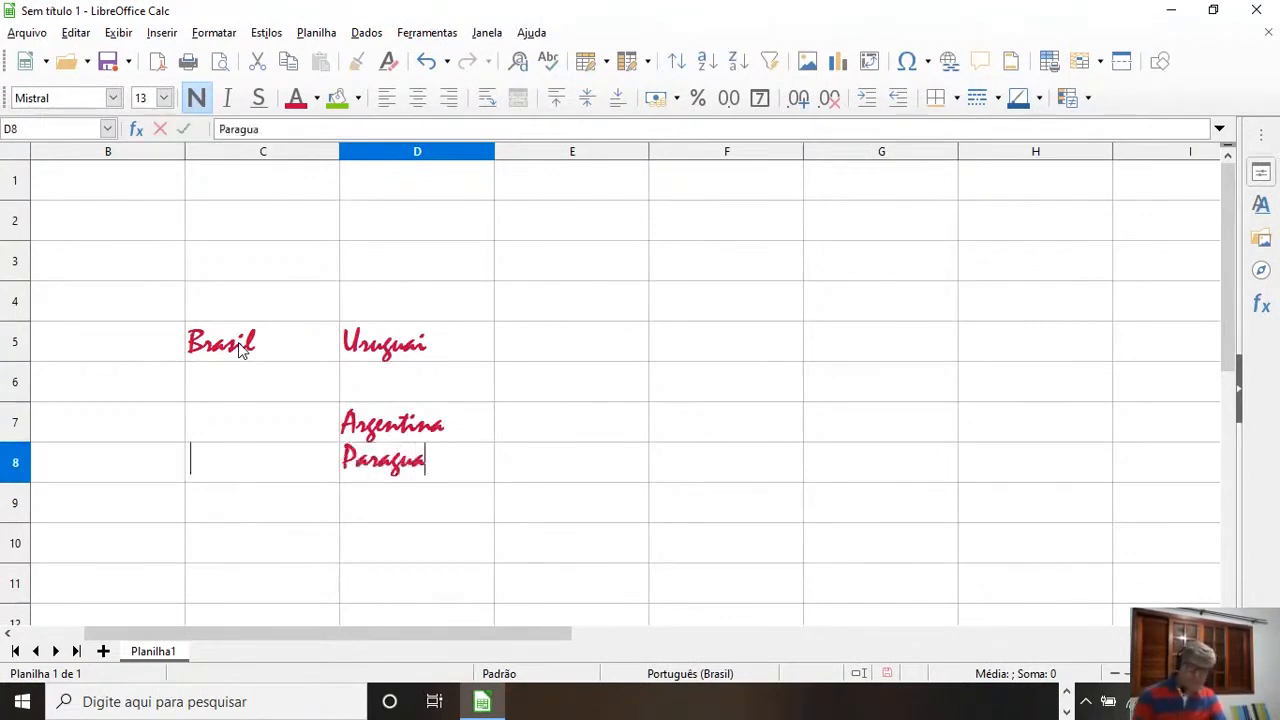
{"action": "left_click", "coordinate": [204, 455]}
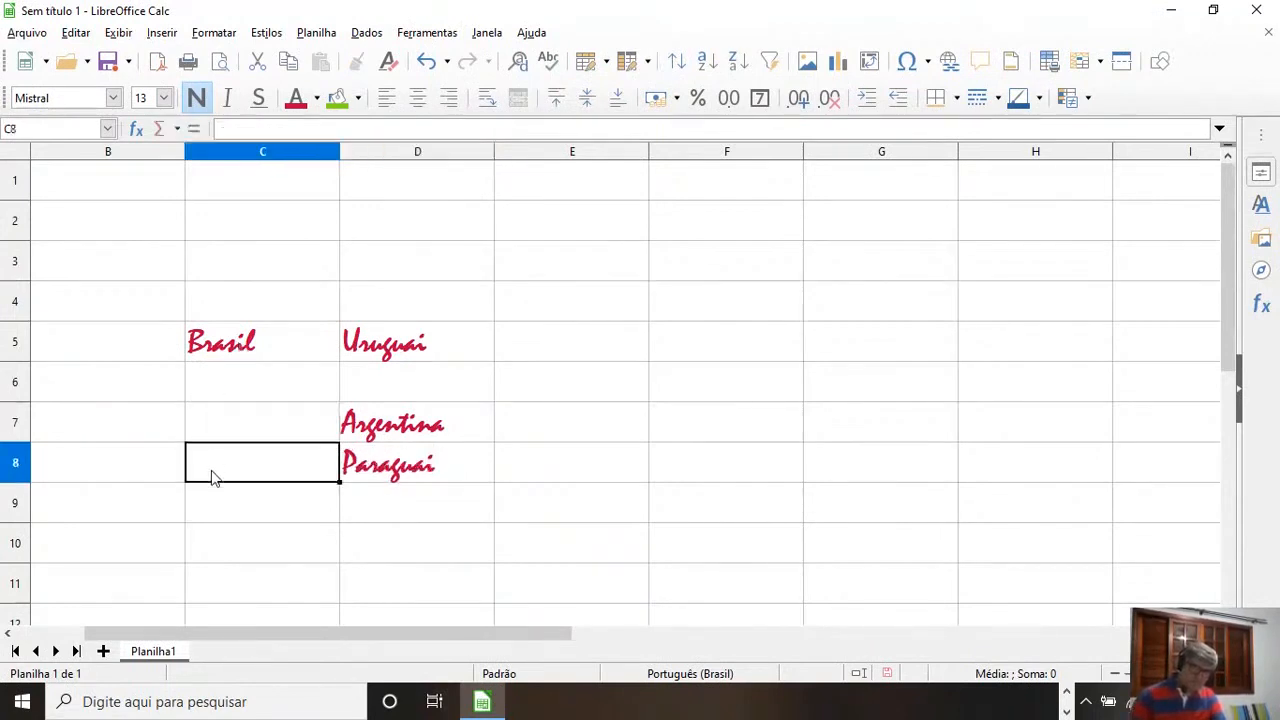
{"action": "double_click", "coordinate": [211, 474]}
{"action": "type", "text": "Chile"}
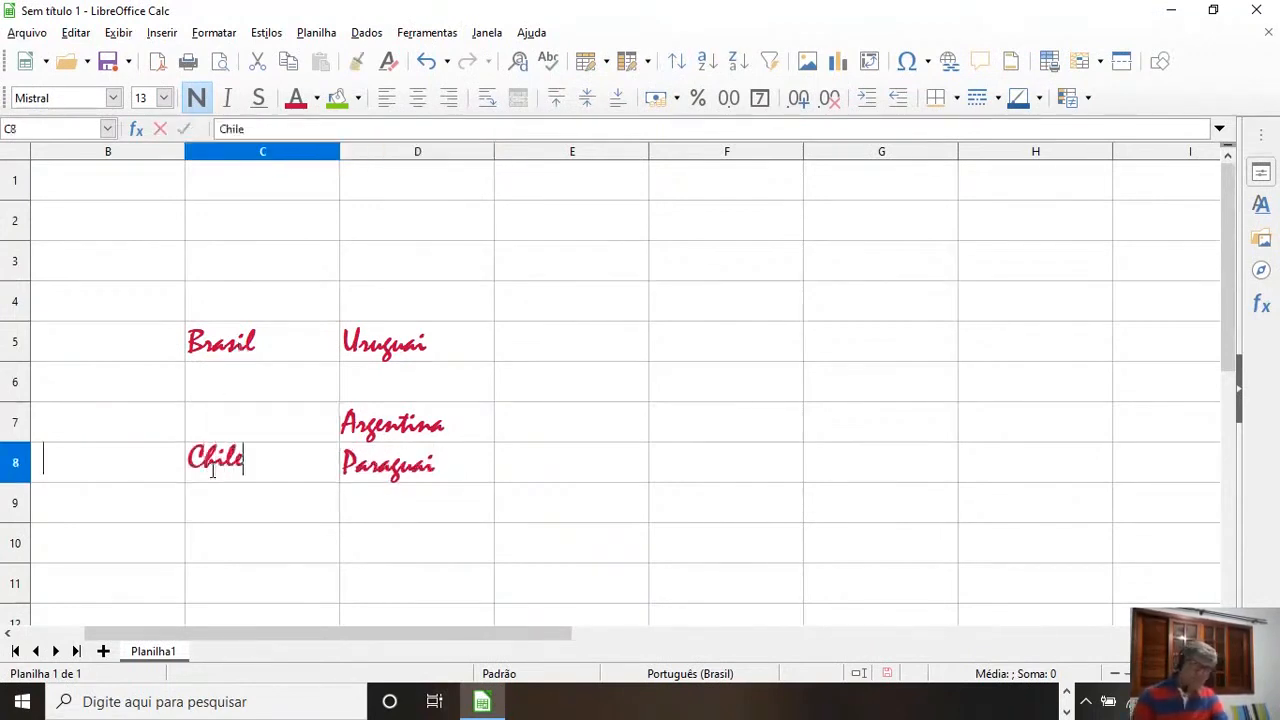
{"action": "left_click", "coordinate": [617, 482]}
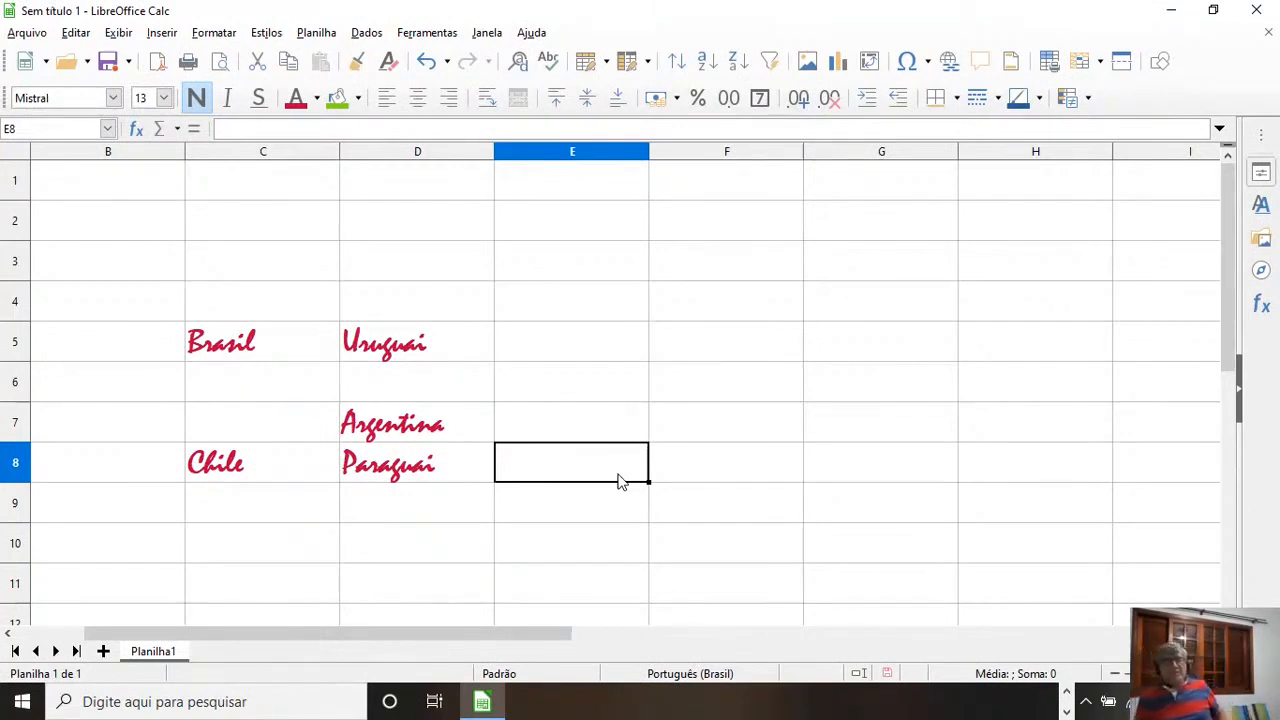
Step: Select the whole sheet, clear the selection, and select the whole sheet again
{"action": "left_click", "coordinate": [628, 277]}
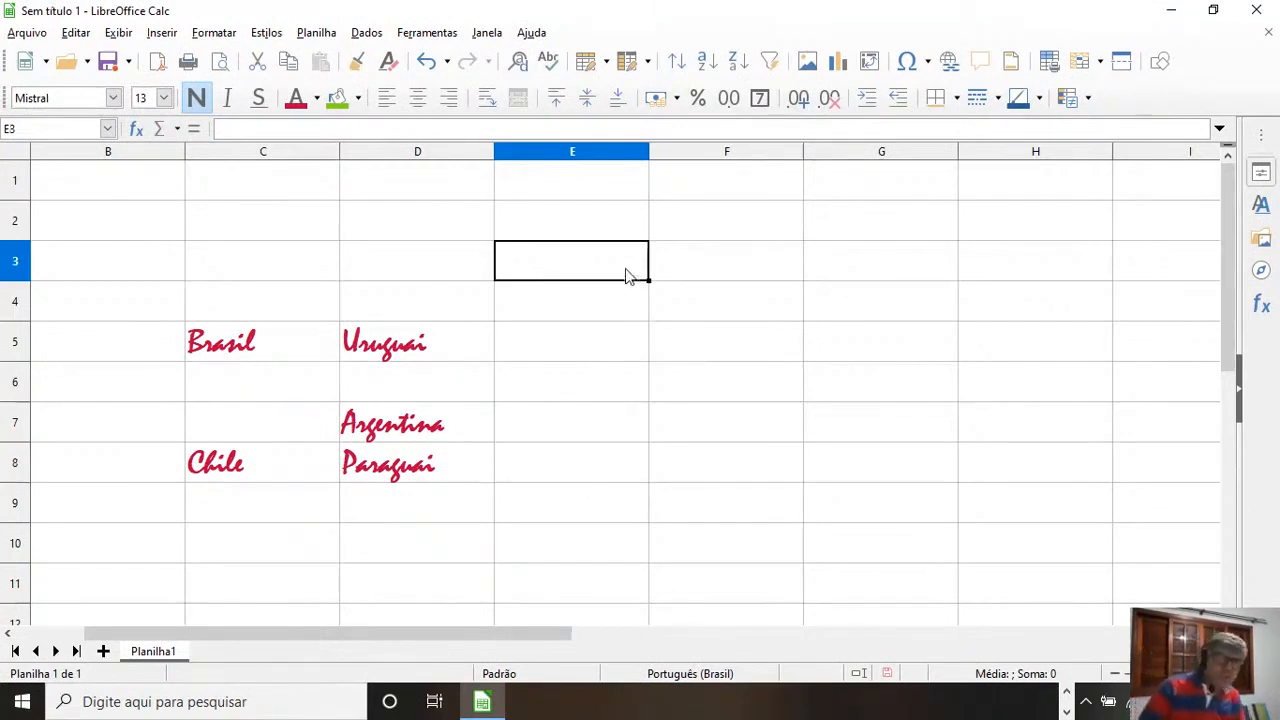
{"action": "left_click", "coordinate": [22, 152]}
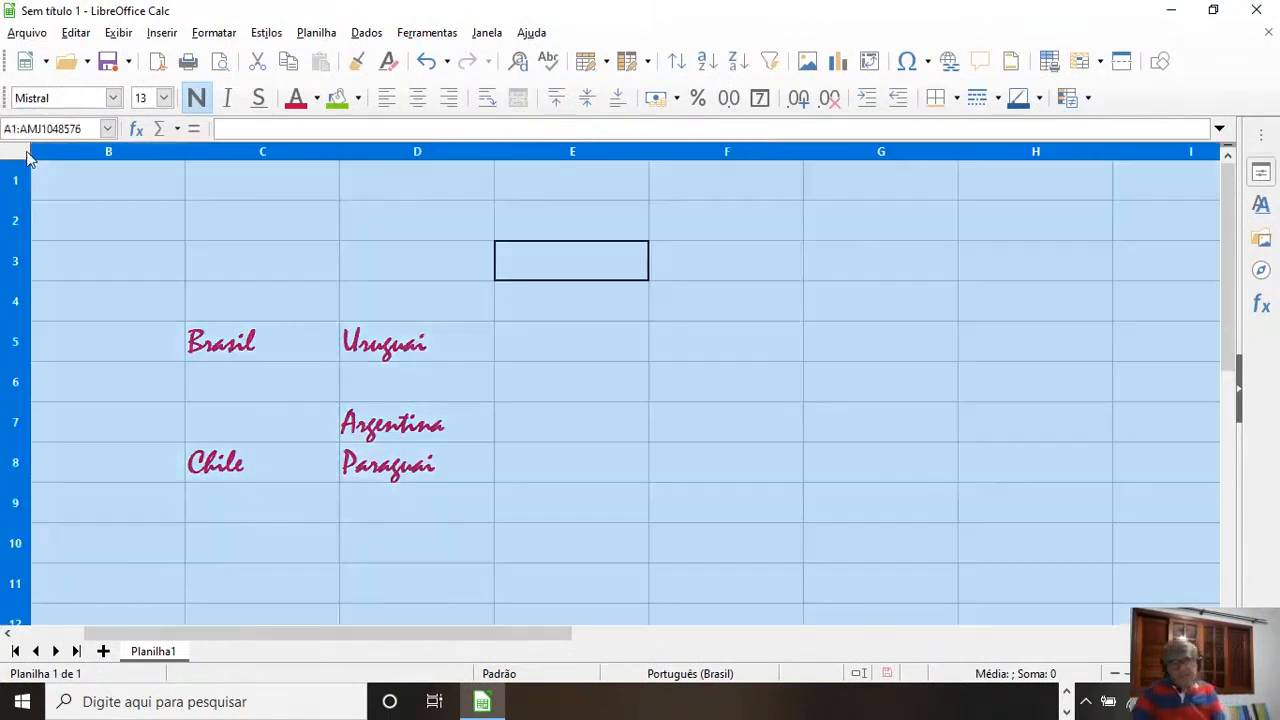
{"action": "left_click", "coordinate": [568, 376]}
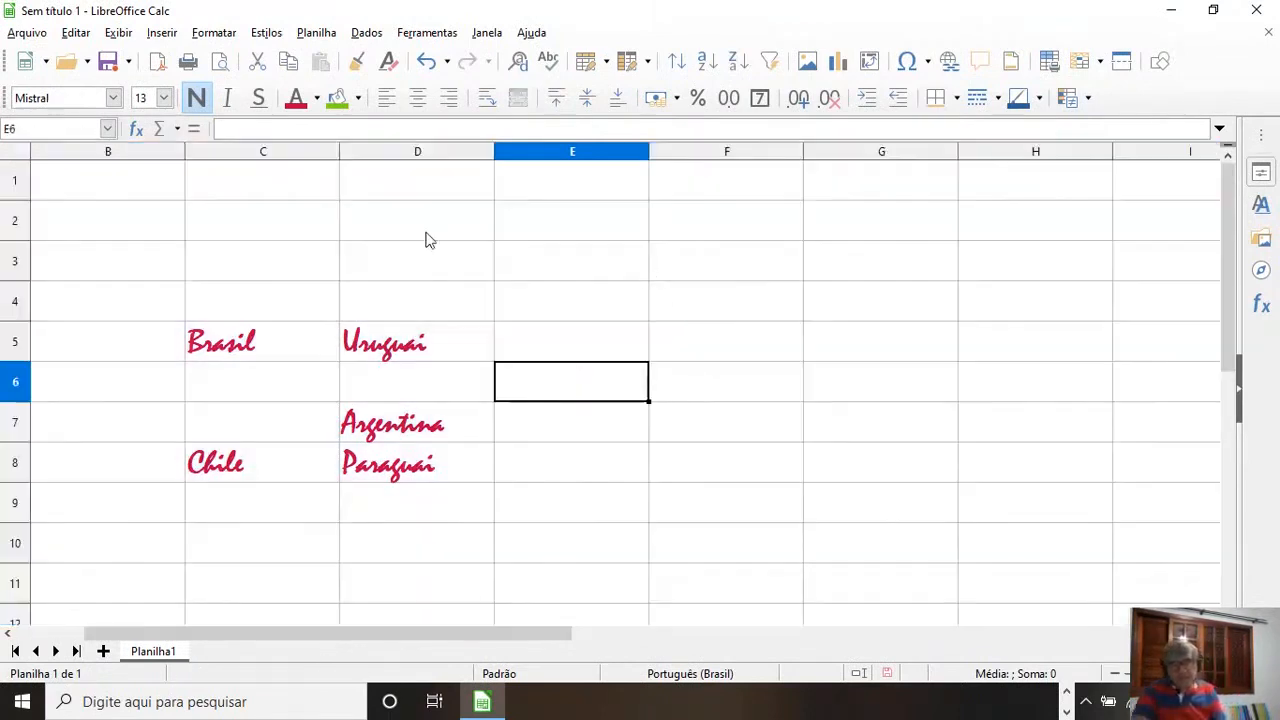
{"action": "left_click", "coordinate": [16, 155]}
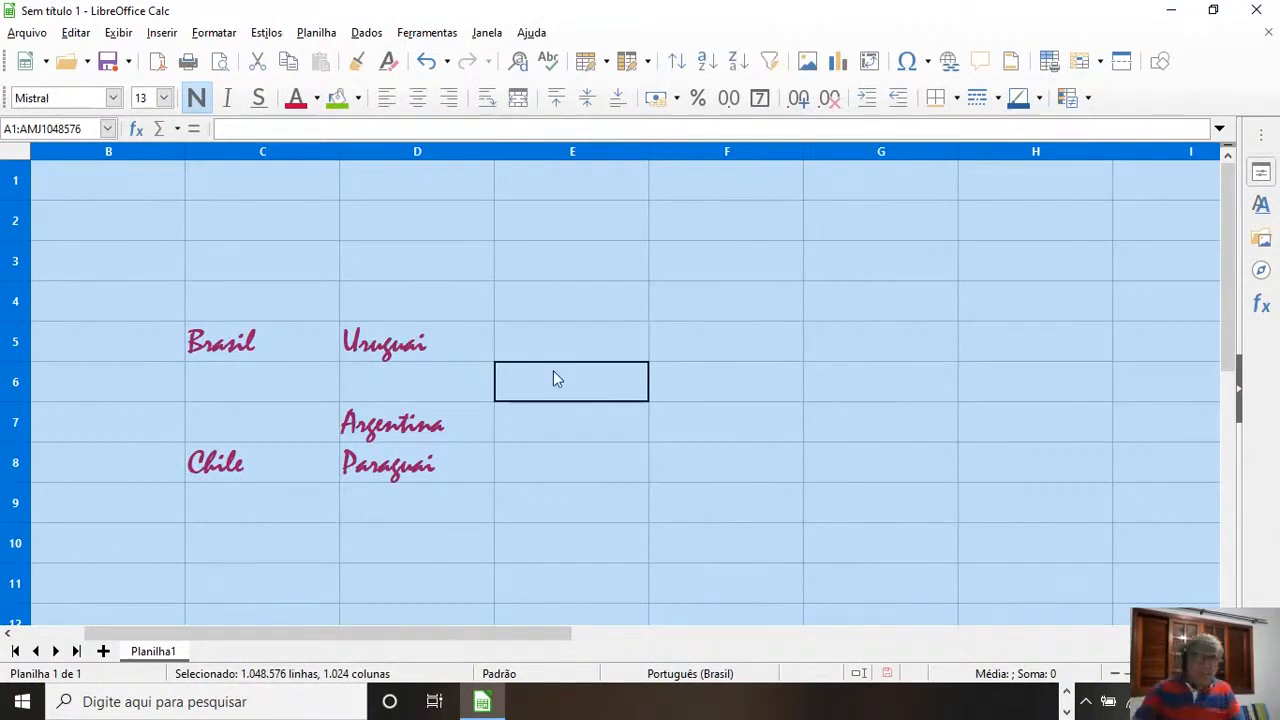
Step: Format cell D3 with the Mistral font, bold turned off and underline turned on
{"action": "left_click", "coordinate": [394, 279]}
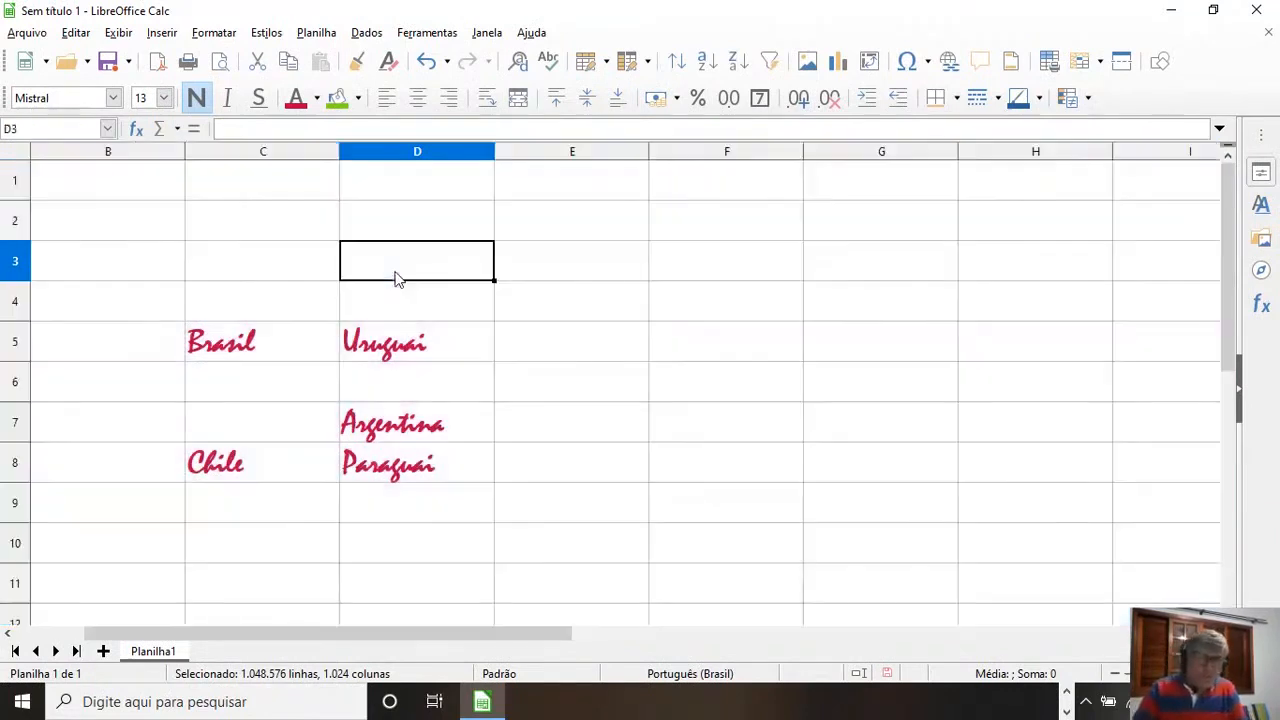
{"action": "left_click", "coordinate": [113, 99]}
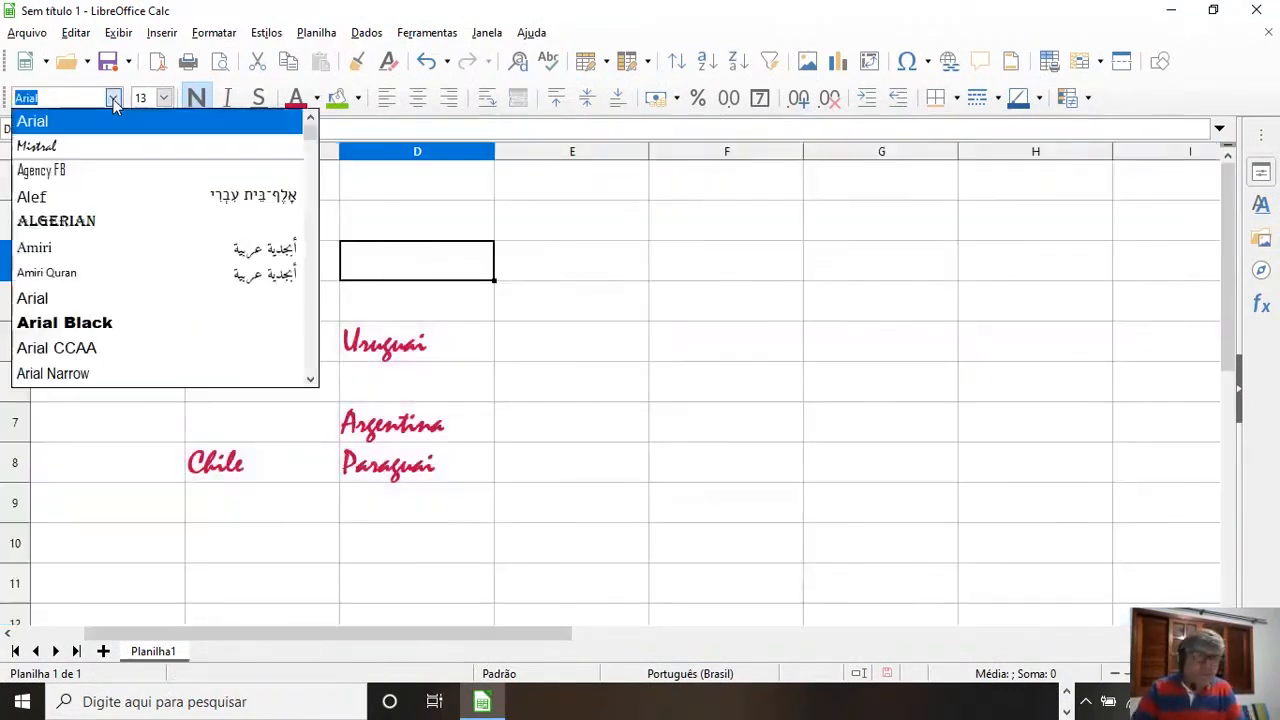
{"action": "mouse_move", "coordinate": [309, 137]}
{"action": "left_mouse_down"}
{"action": "mouse_move", "coordinate": [300, 266]}
{"action": "mouse_move", "coordinate": [314, 119]}
{"action": "left_mouse_up"}
{"action": "left_click", "coordinate": [100, 146]}
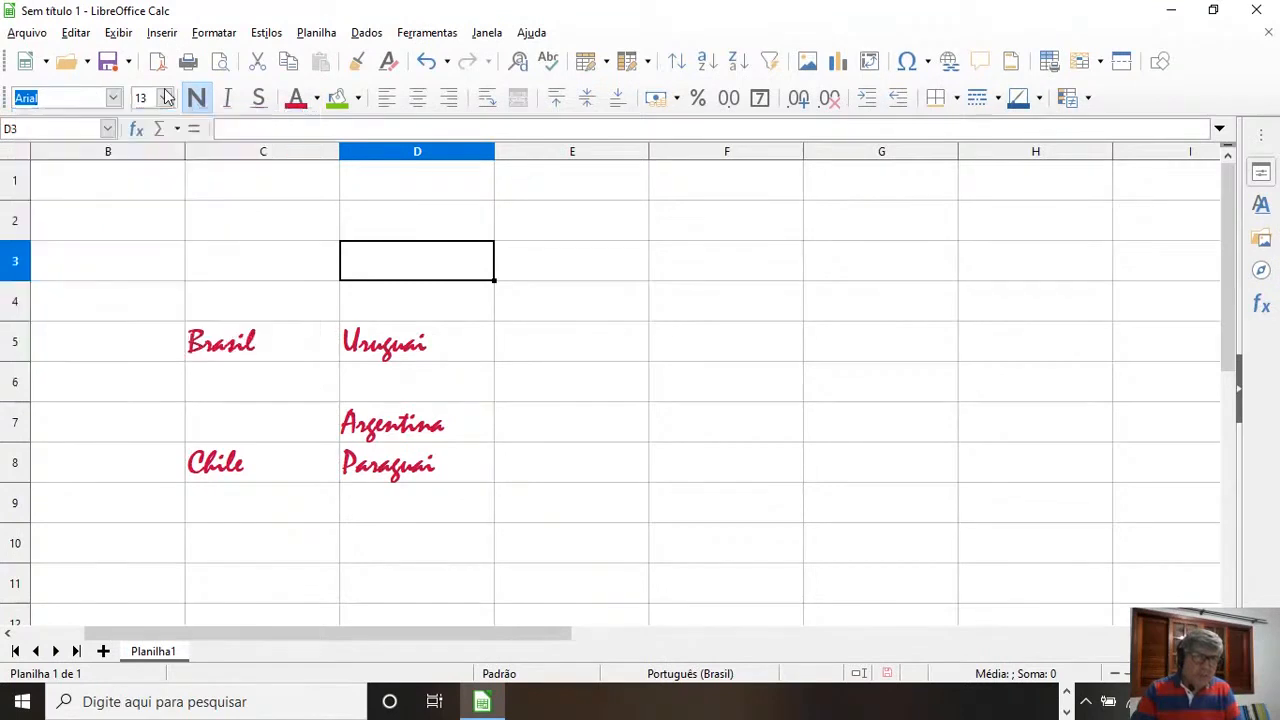
{"action": "left_click", "coordinate": [164, 98]}
{"action": "left_click_drag", "start_coordinate": [168, 135], "coordinate": [208, 112]}
{"action": "left_click", "coordinate": [207, 110]}
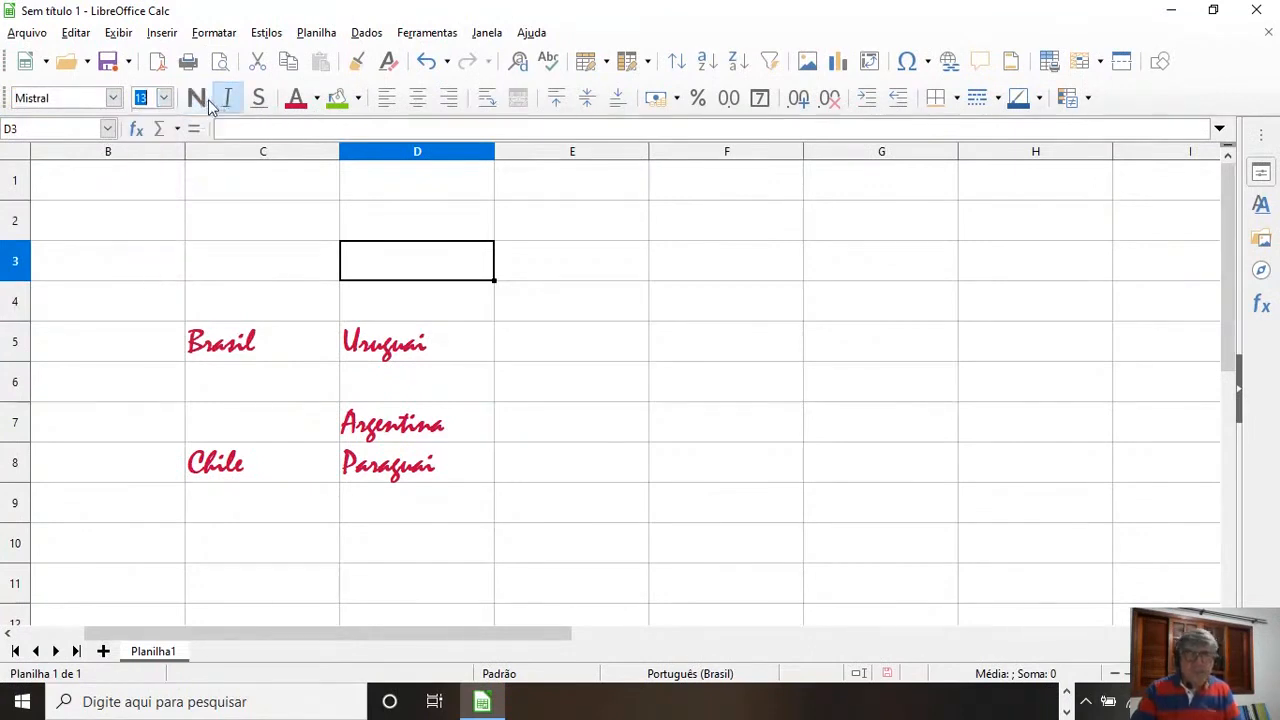
{"action": "left_click", "coordinate": [264, 102]}
Step: Fill the background of cell D3 with the recently used golden yellow
{"action": "left_click", "coordinate": [317, 100]}
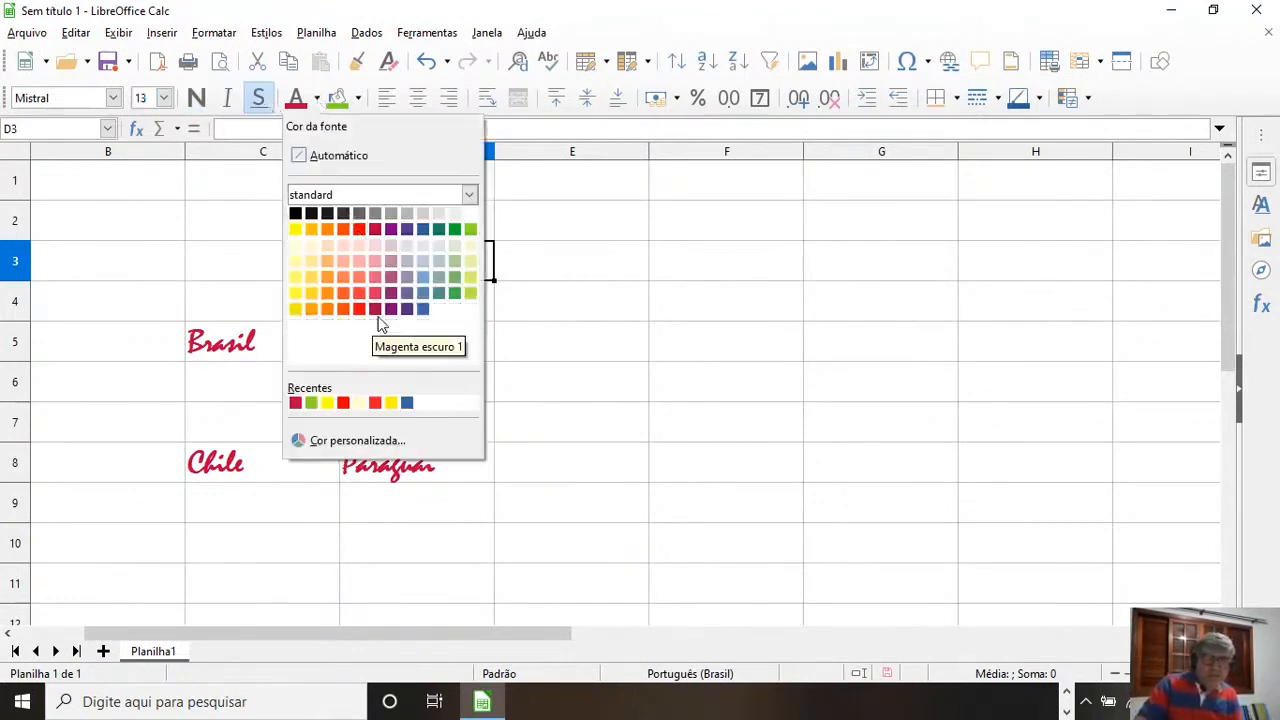
{"action": "left_click", "coordinate": [360, 107]}
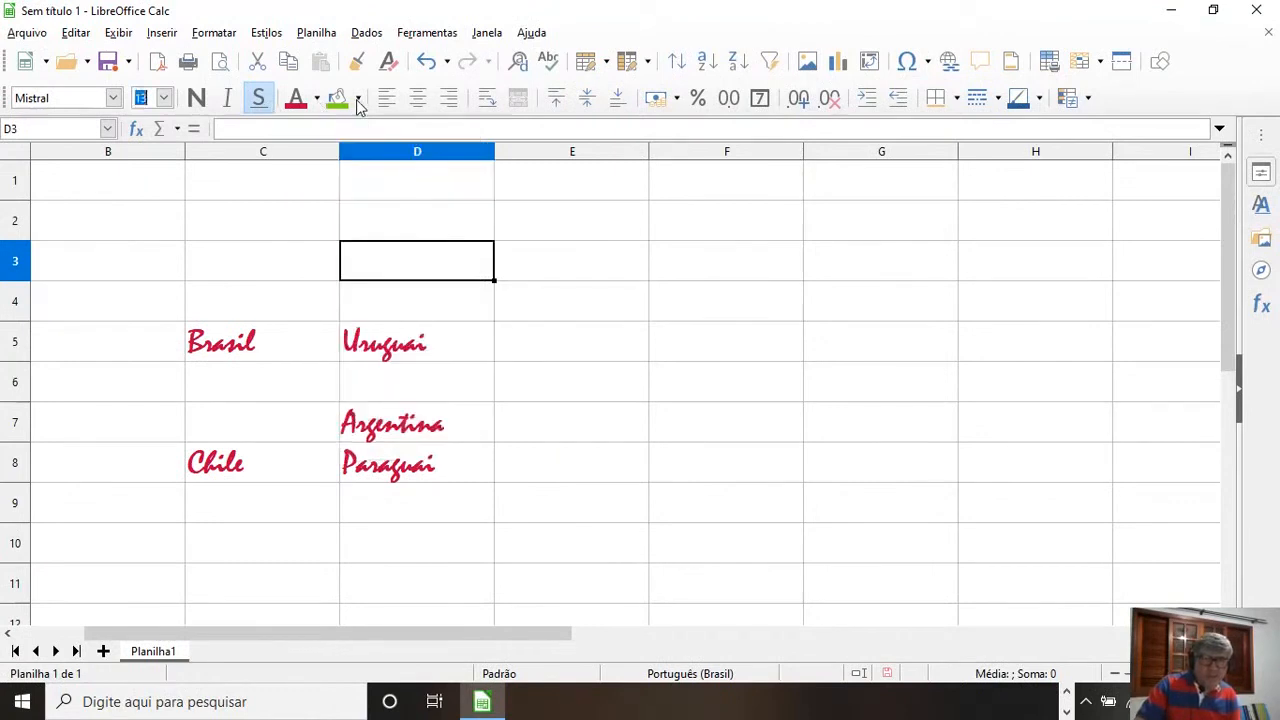
{"action": "left_click", "coordinate": [358, 99]}
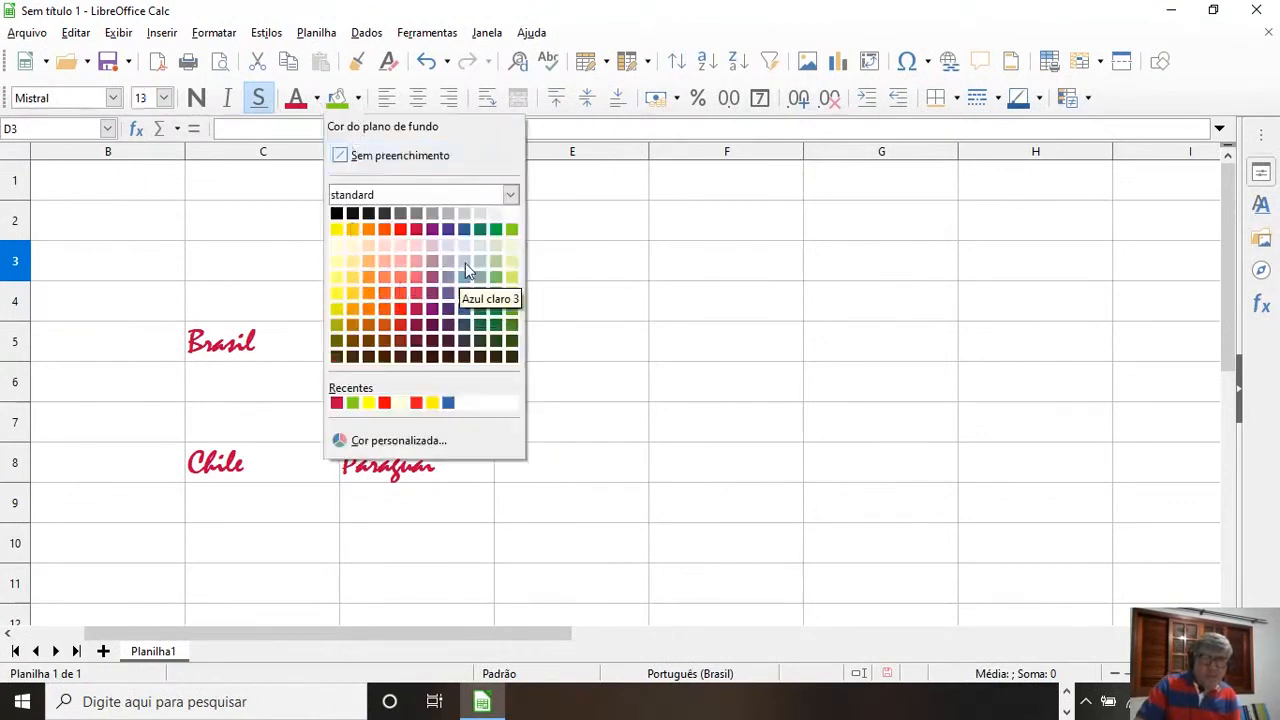
{"action": "left_click", "coordinate": [433, 404]}
{"action": "left_click", "coordinate": [560, 400]}
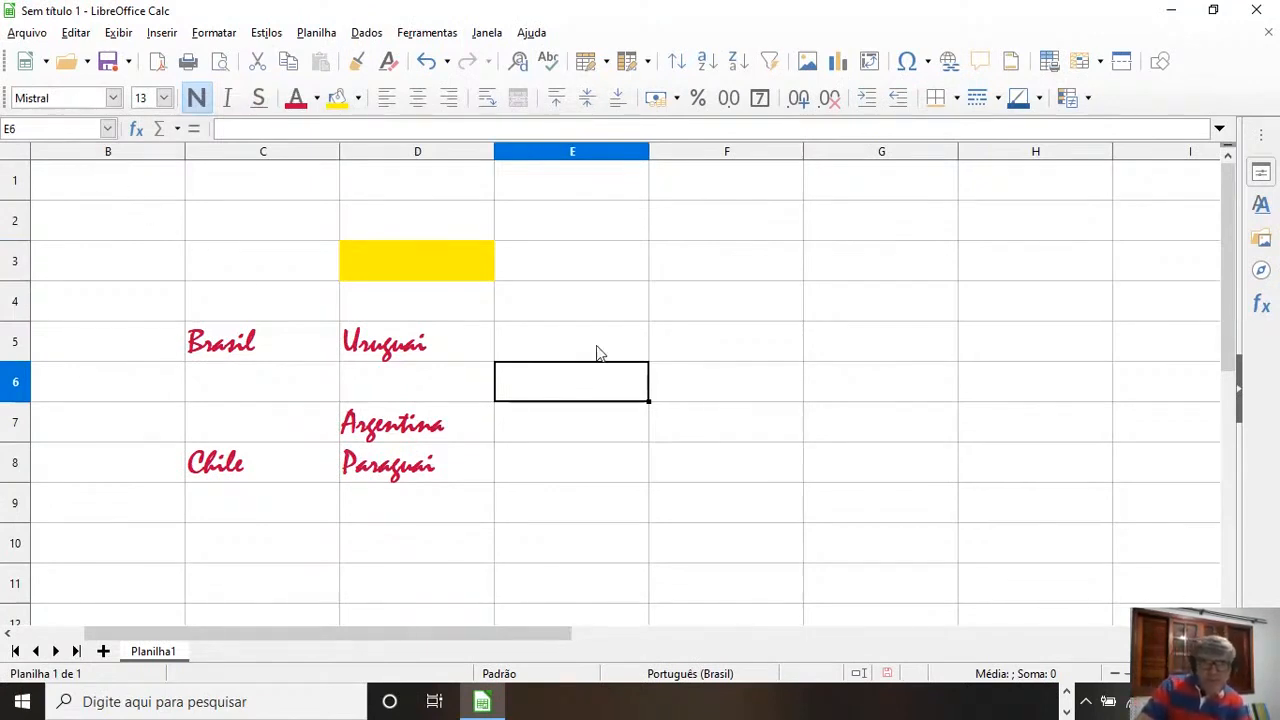
{"action": "left_click", "coordinate": [767, 352]}
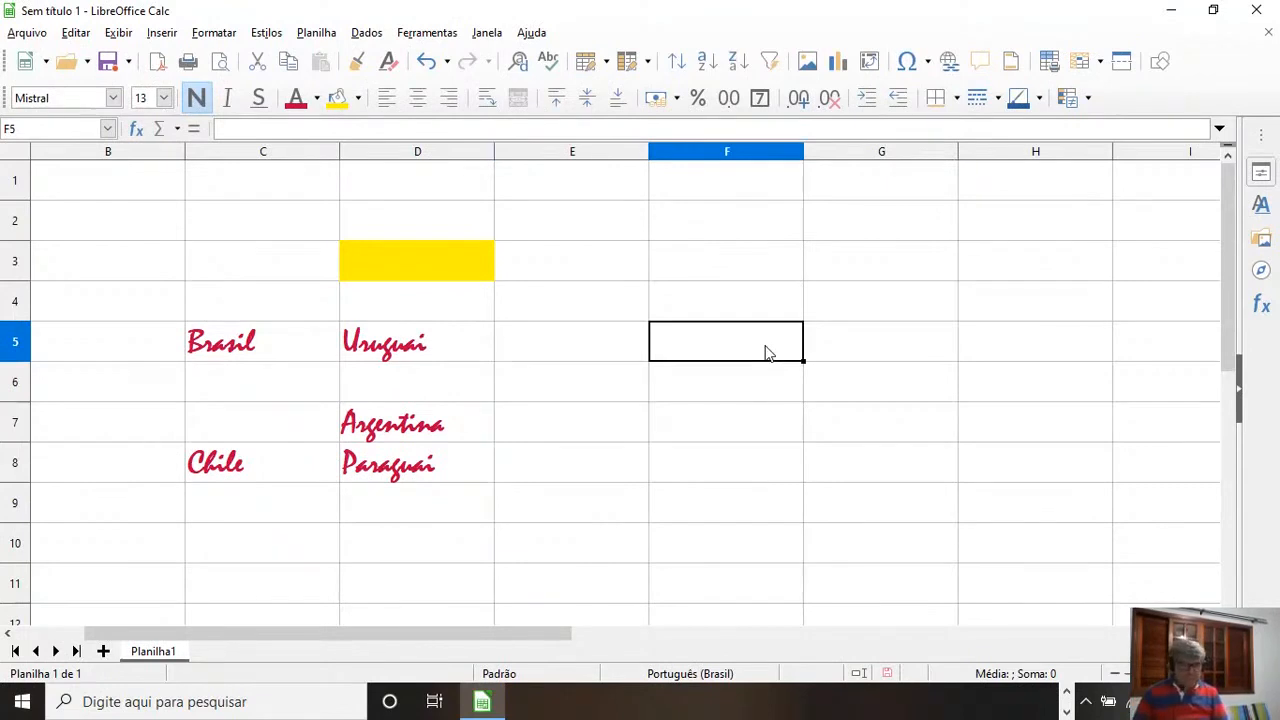